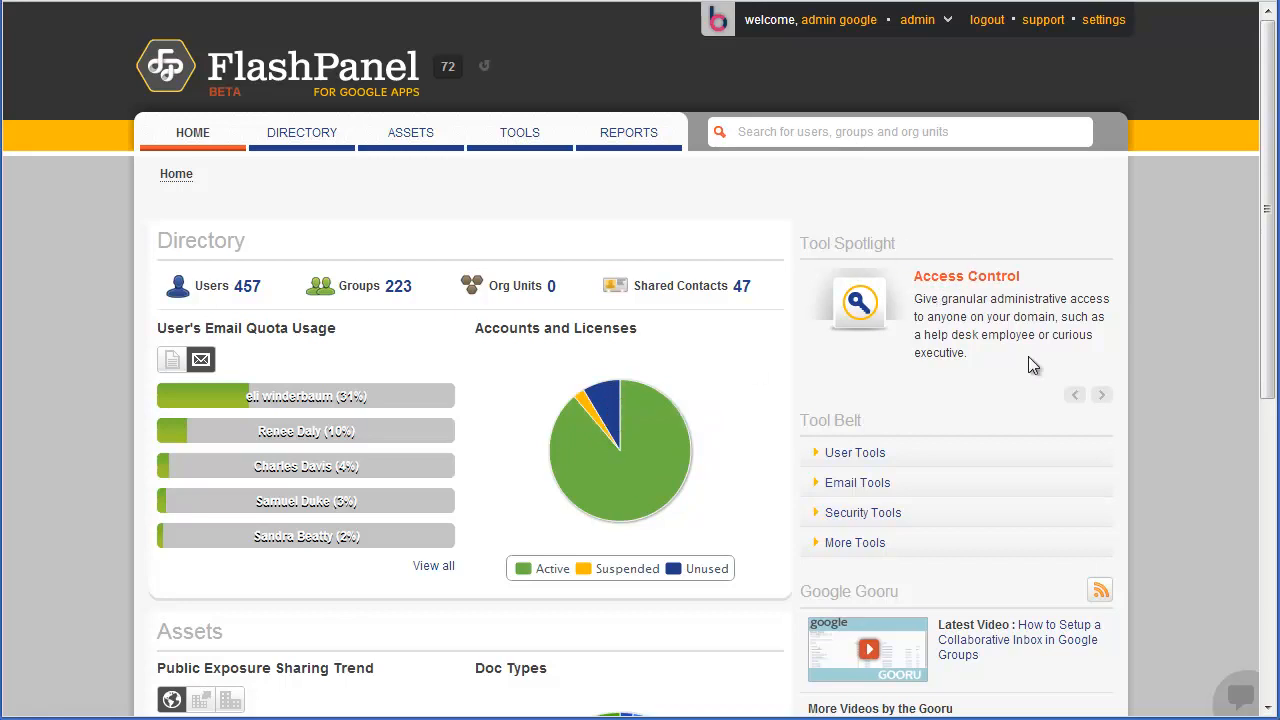
- Advance the Tool Spotlight to Email Signature and look through the User Tools and Email Tools in the Tool Belt
left_click(1102, 397)
left_click(1102, 397)
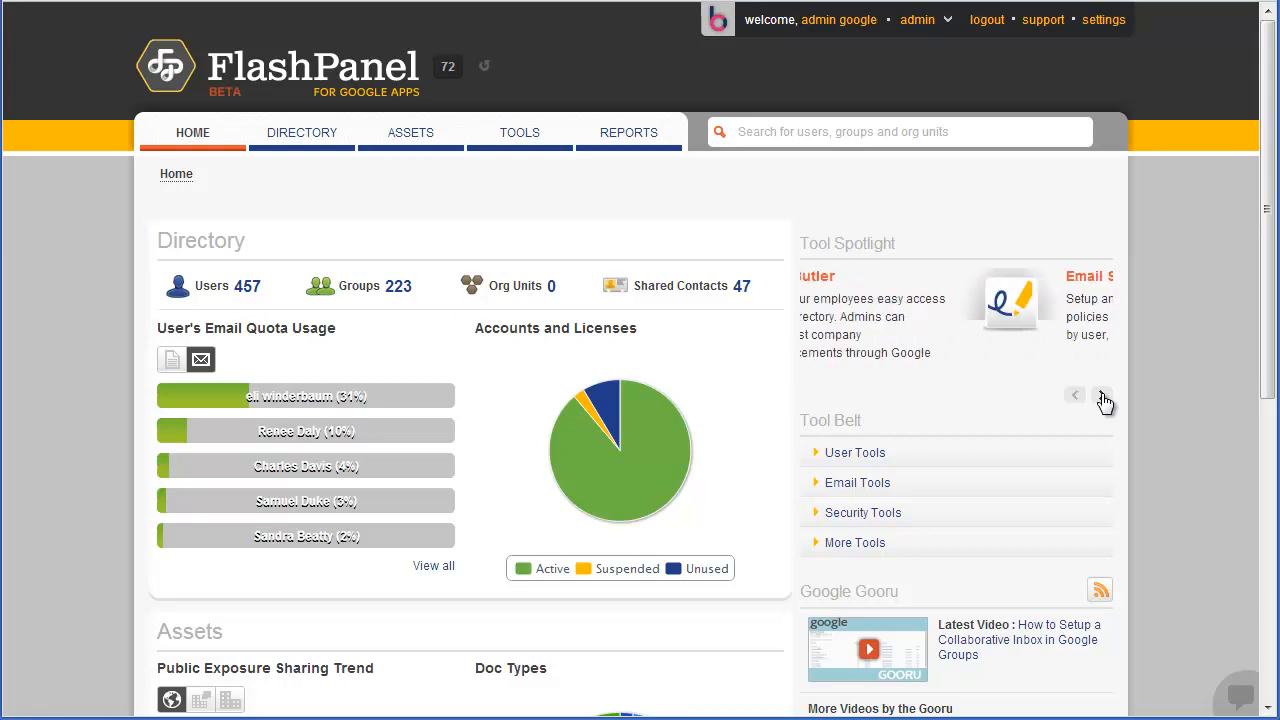
left_click(861, 455)
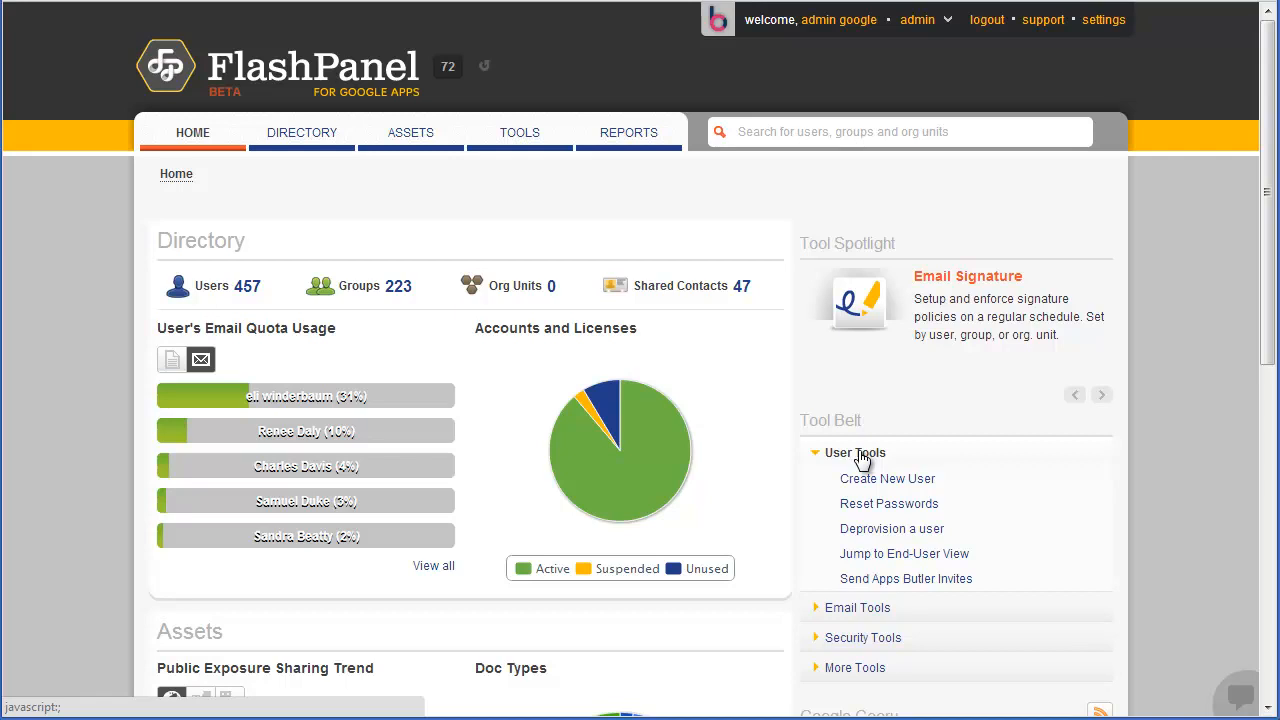
left_click(862, 457)
left_click(860, 485)
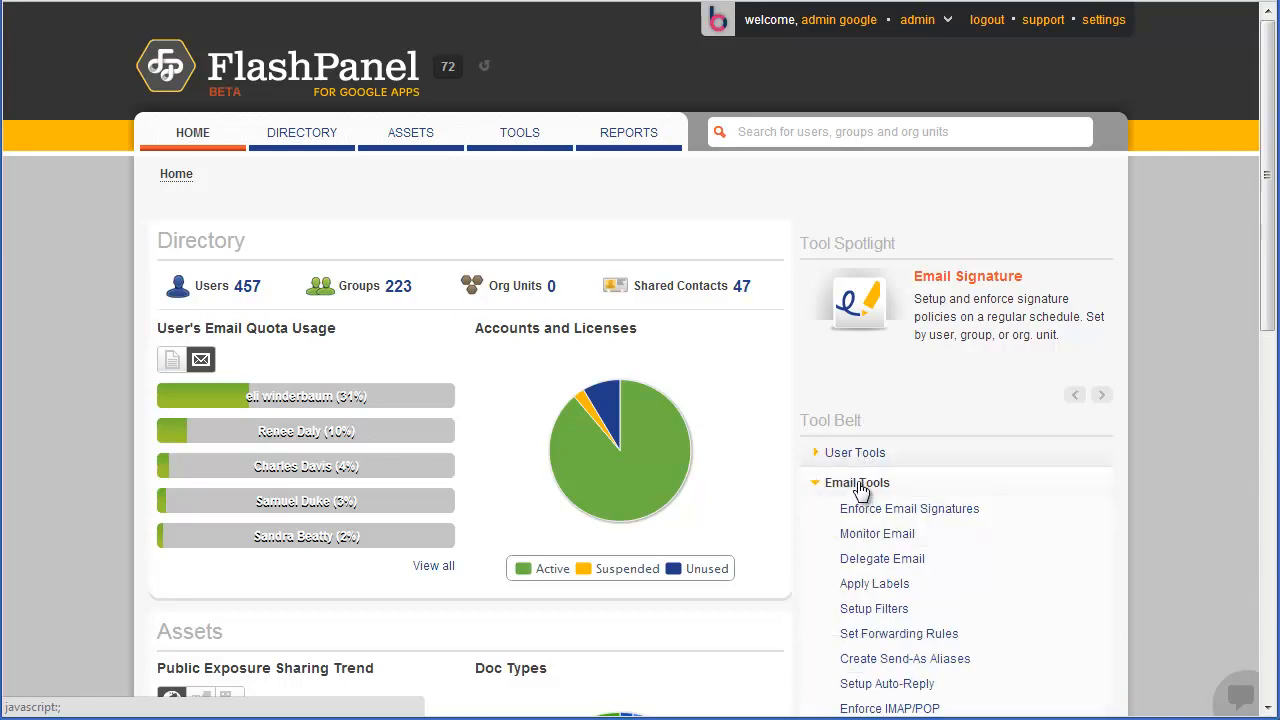
left_click(860, 485)
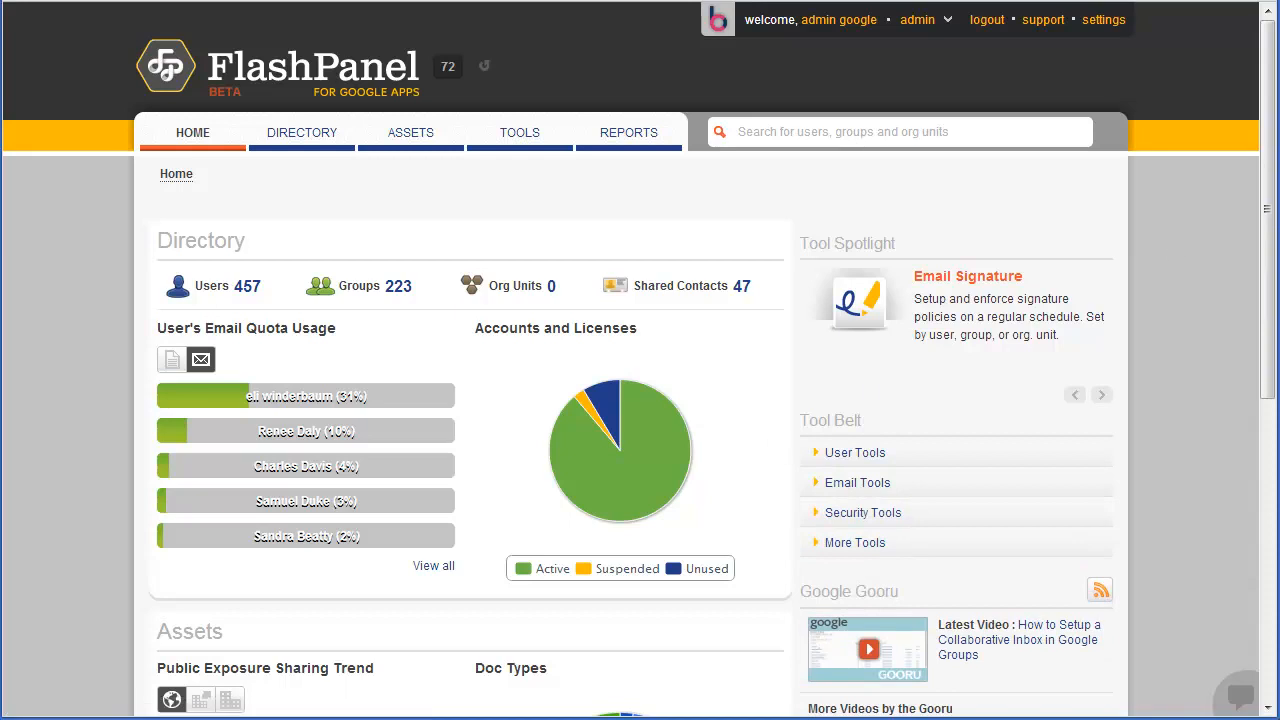
- Examine the Doc Types chart under Assets, checking the Google Docs, Folders, Spreadsheets and Uploaded Files segments
left_click_drag(1266, 206, 1262, 358)
scroll(1262, 358, "down", 1)
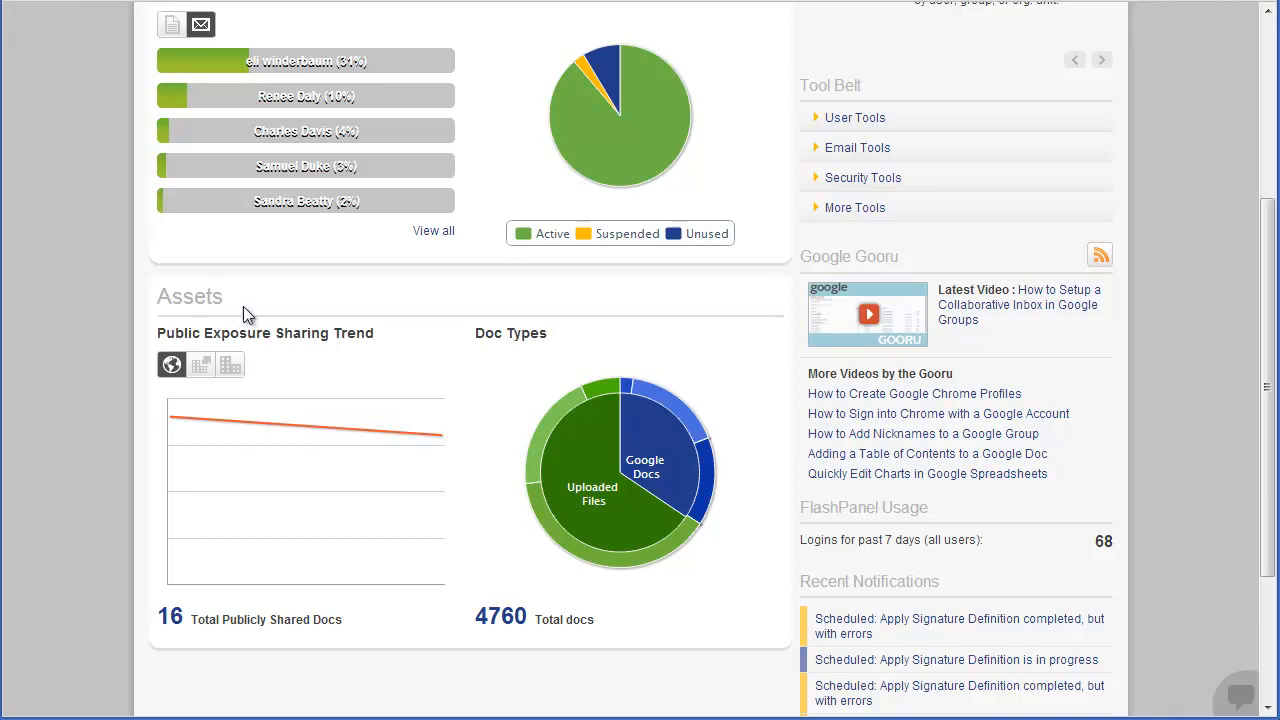
mouse_move(655, 458)
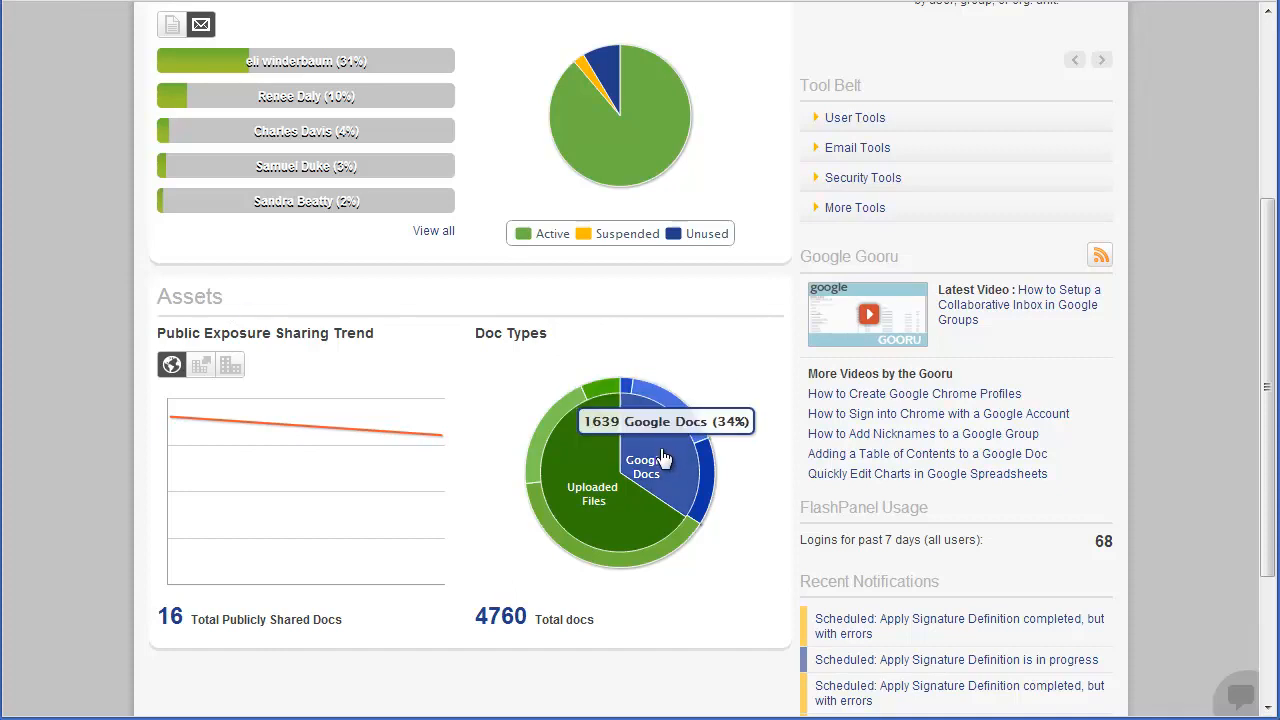
mouse_move(706, 488)
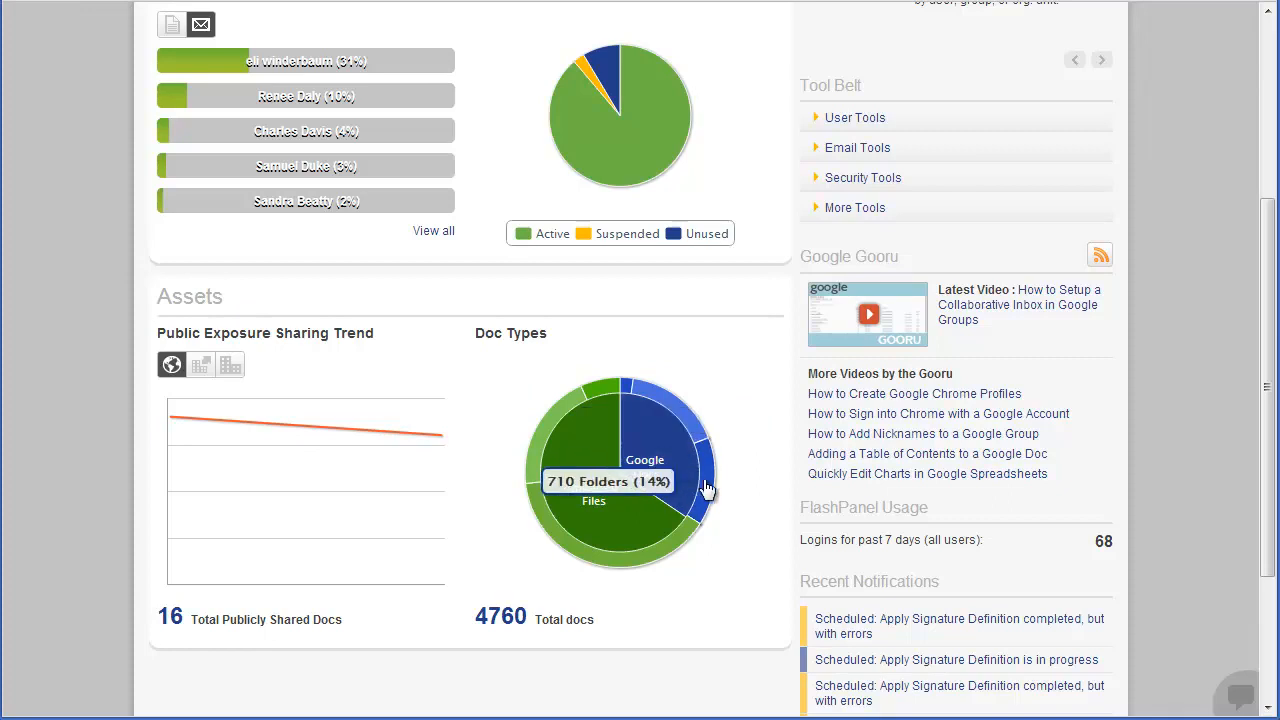
mouse_move(669, 398)
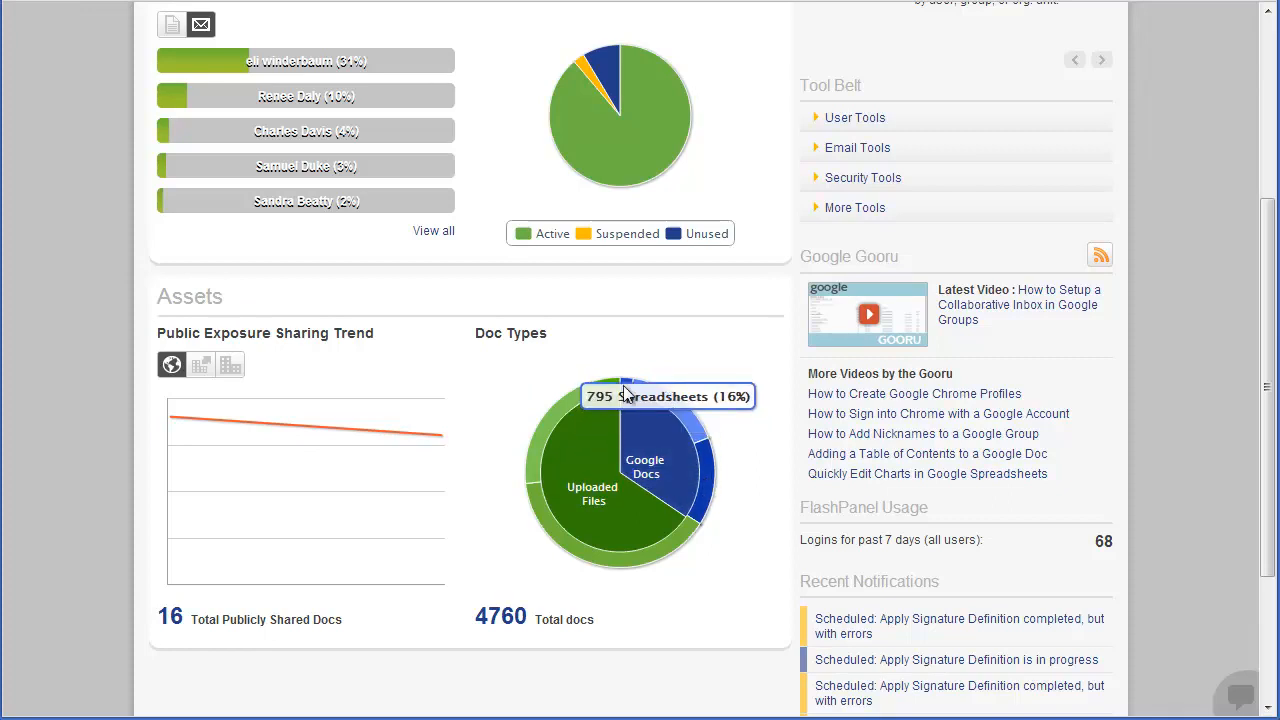
mouse_move(598, 472)
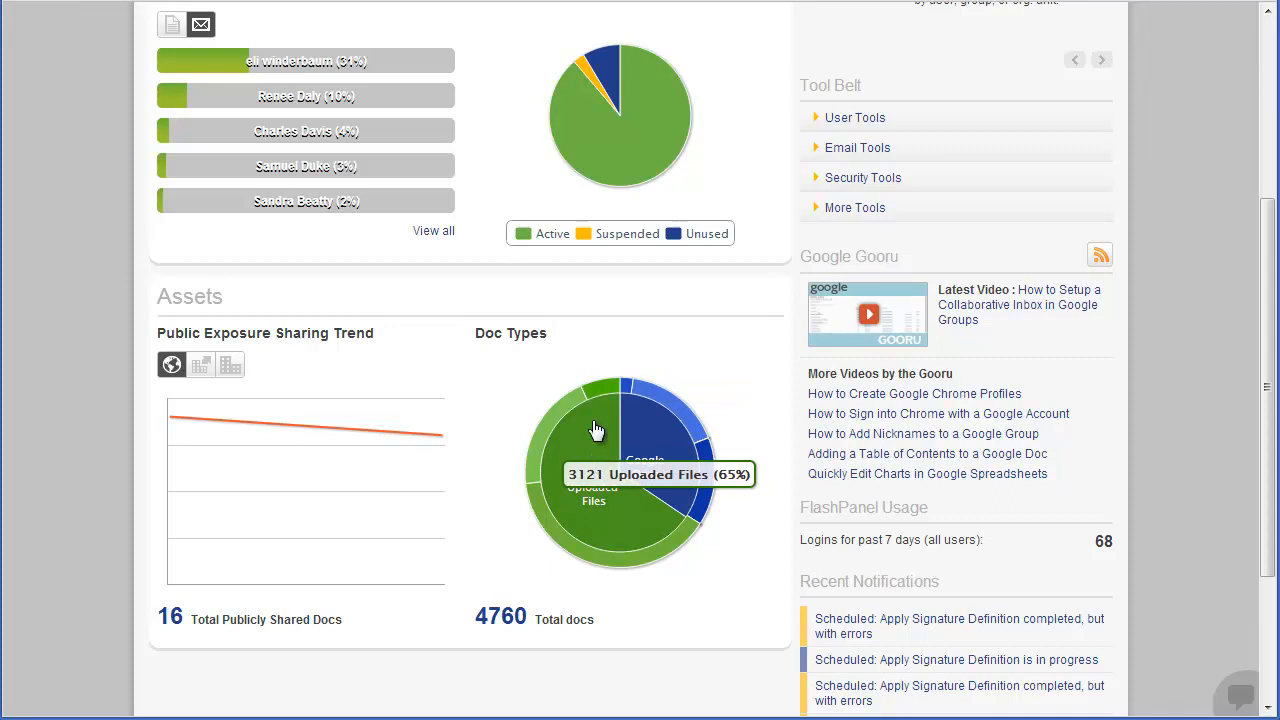
mouse_move(558, 424)
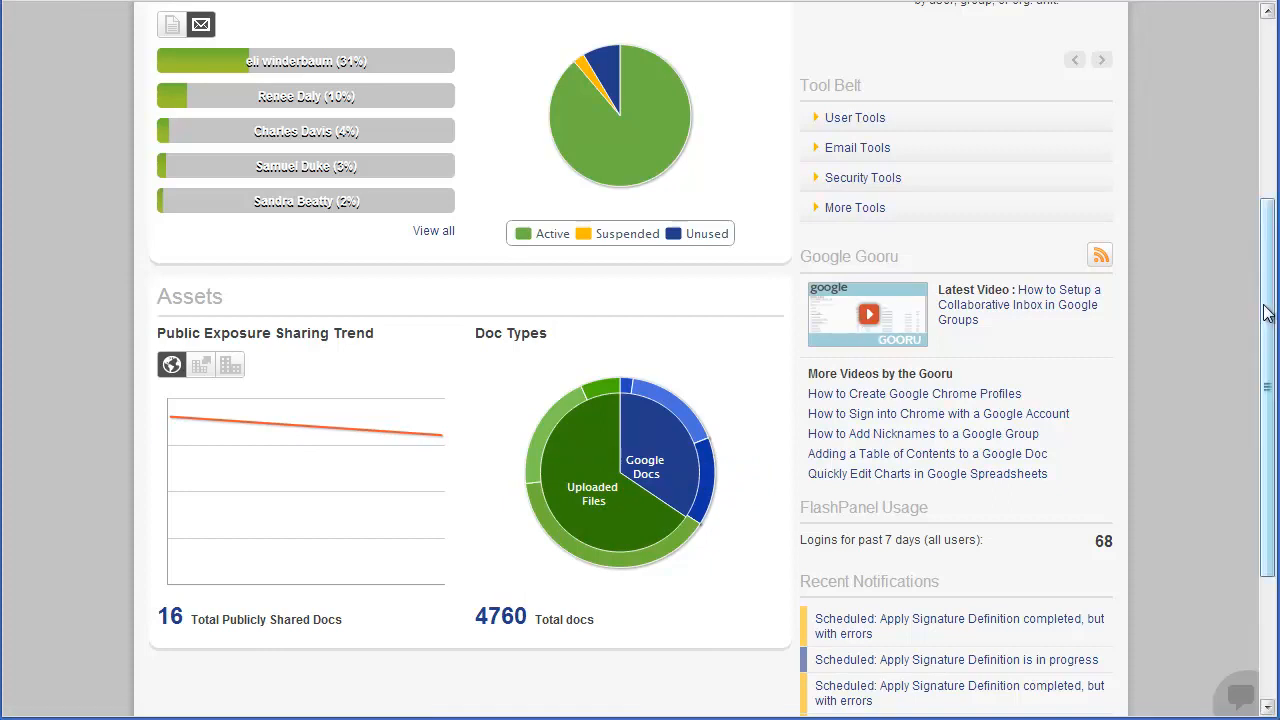
left_click_drag(1267, 313, 1267, 77)
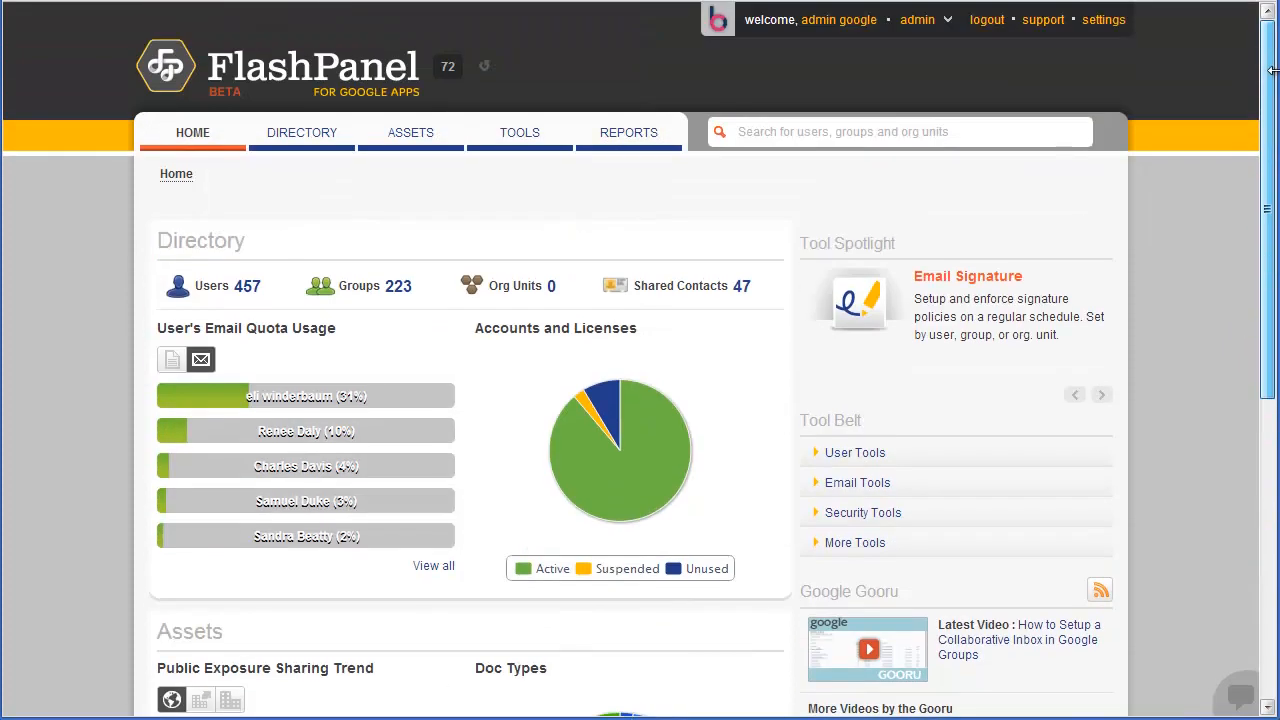
- Open the directory's full user list and view the domains available for filtering it
left_click(307, 144)
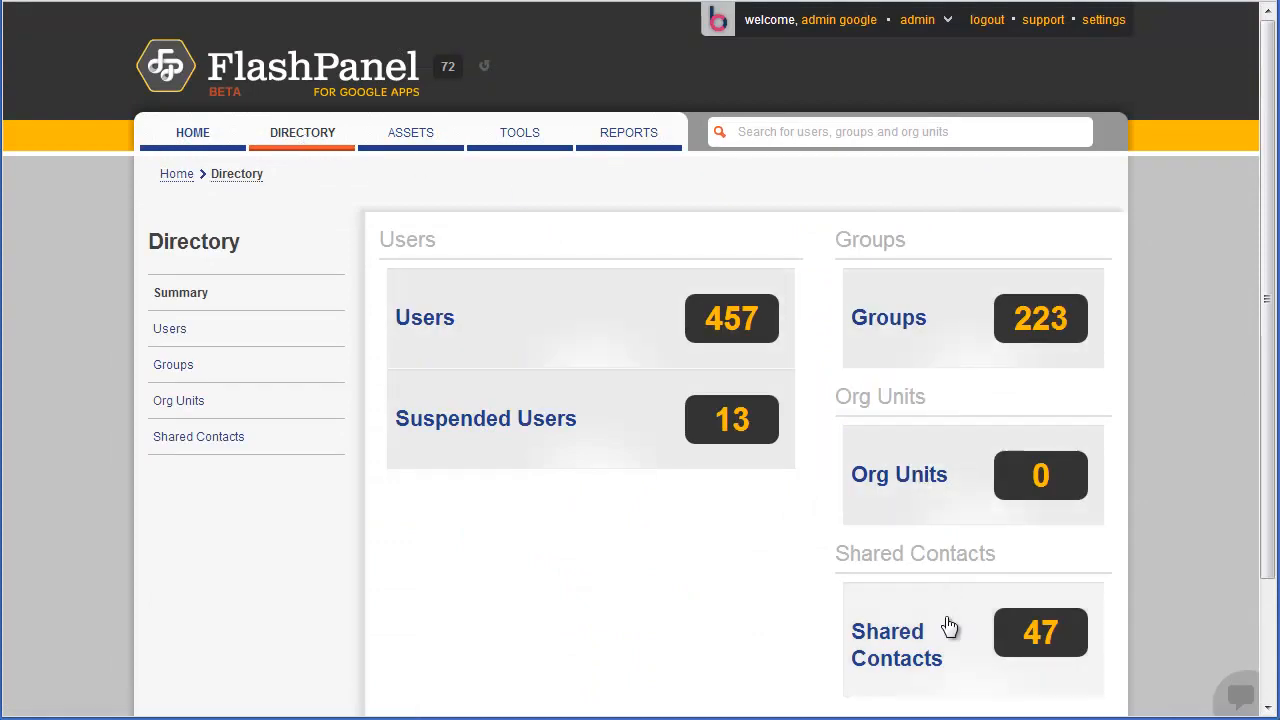
left_click(523, 316)
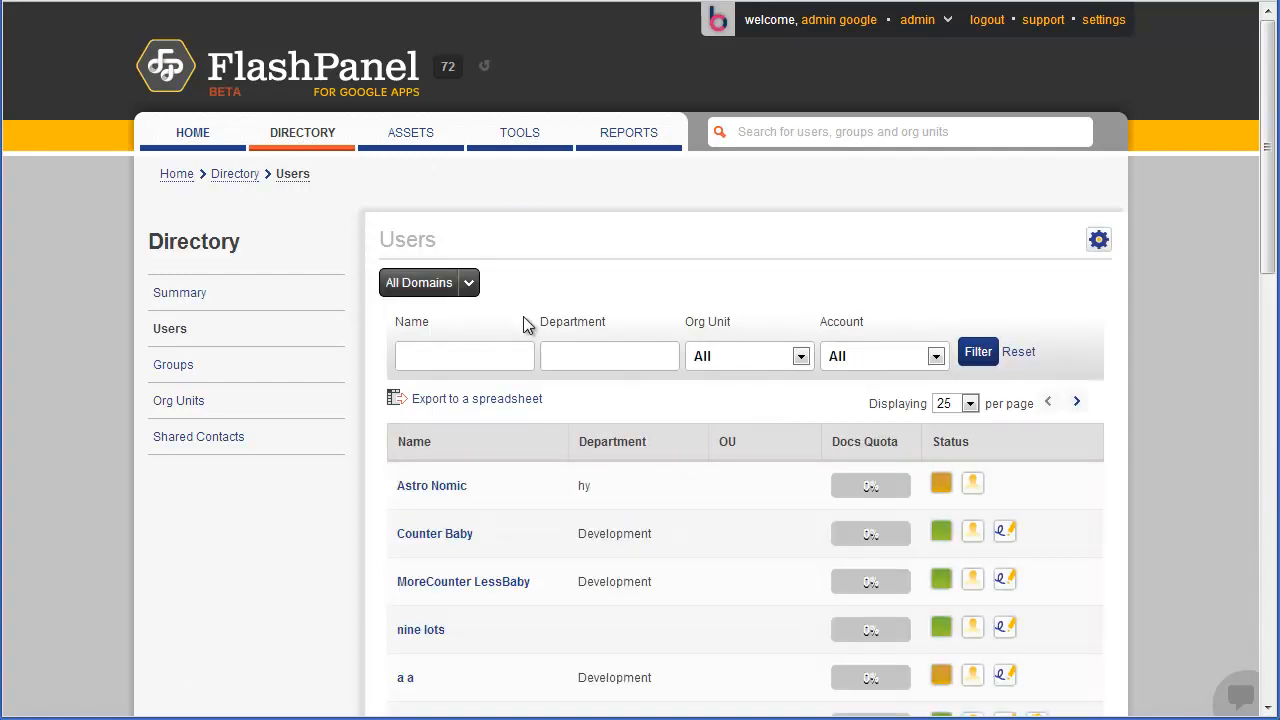
left_click_drag(1267, 210, 1272, 284)
left_click(470, 95)
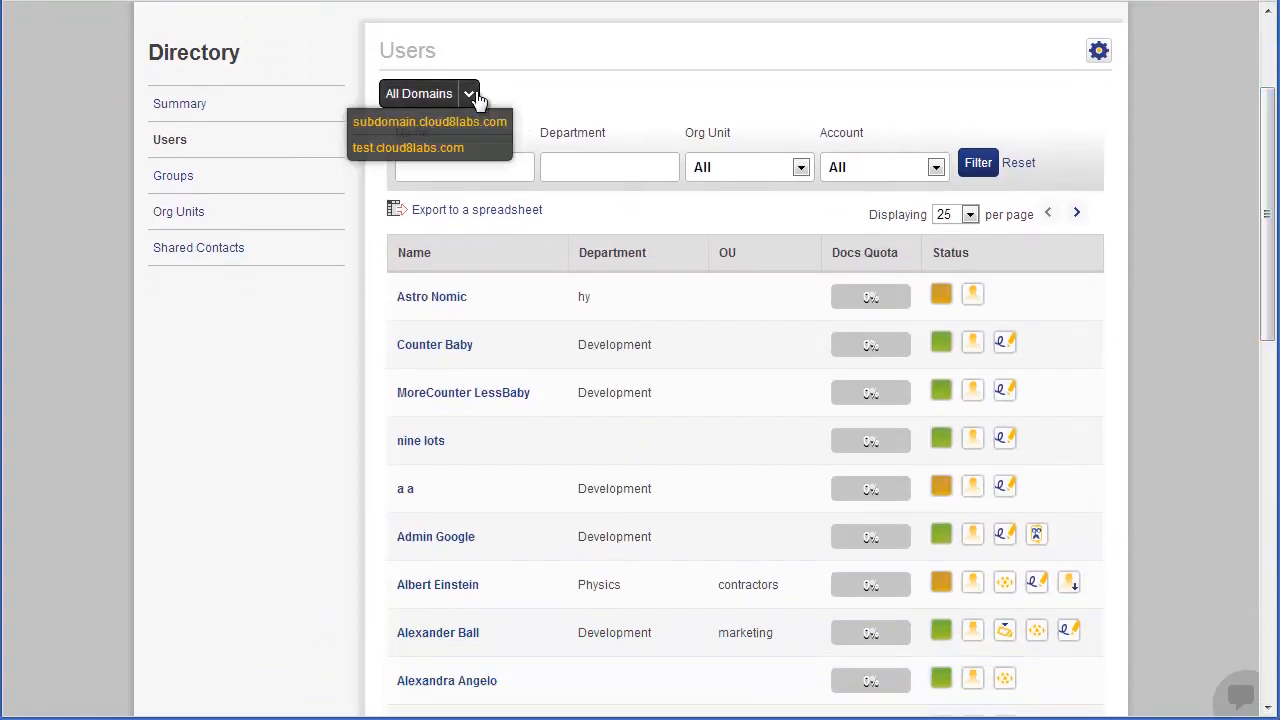
- Try a partial first name in the user list's Name filter, clear it, and check the Counter Baby account's signature status
left_click(502, 167)
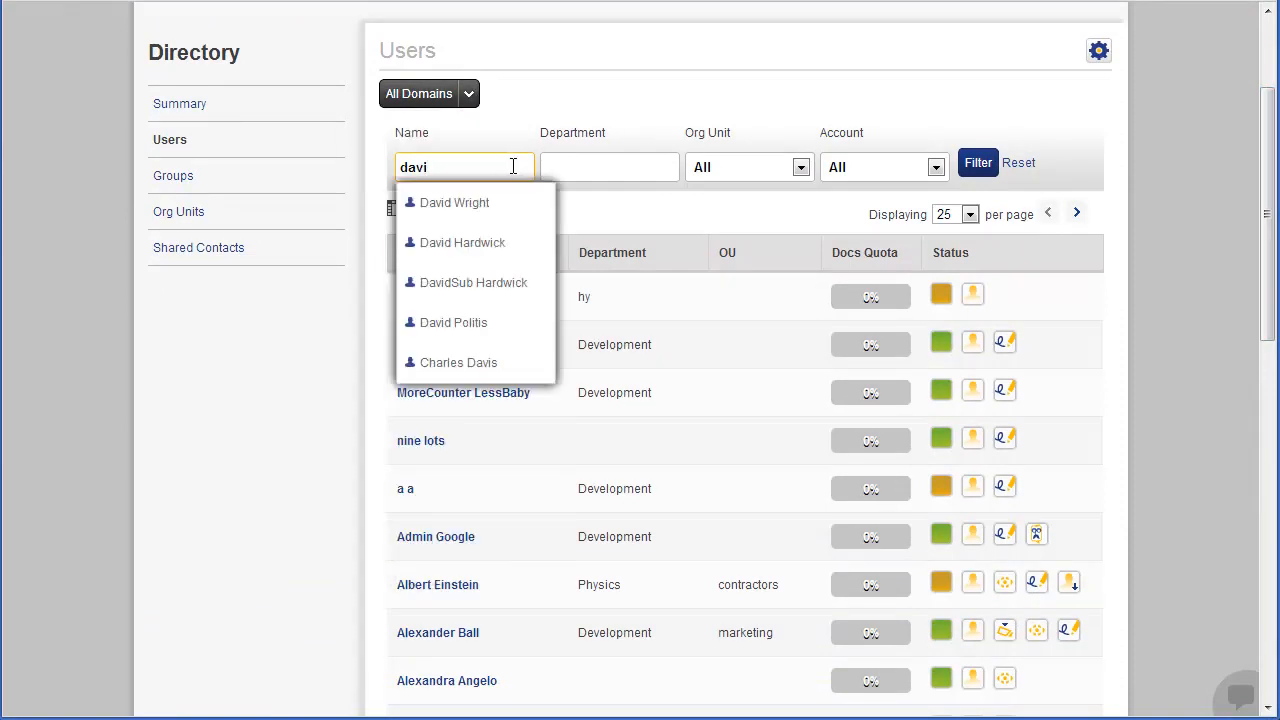
left_click_drag(410, 168, 371, 163)
key("BackSpace")
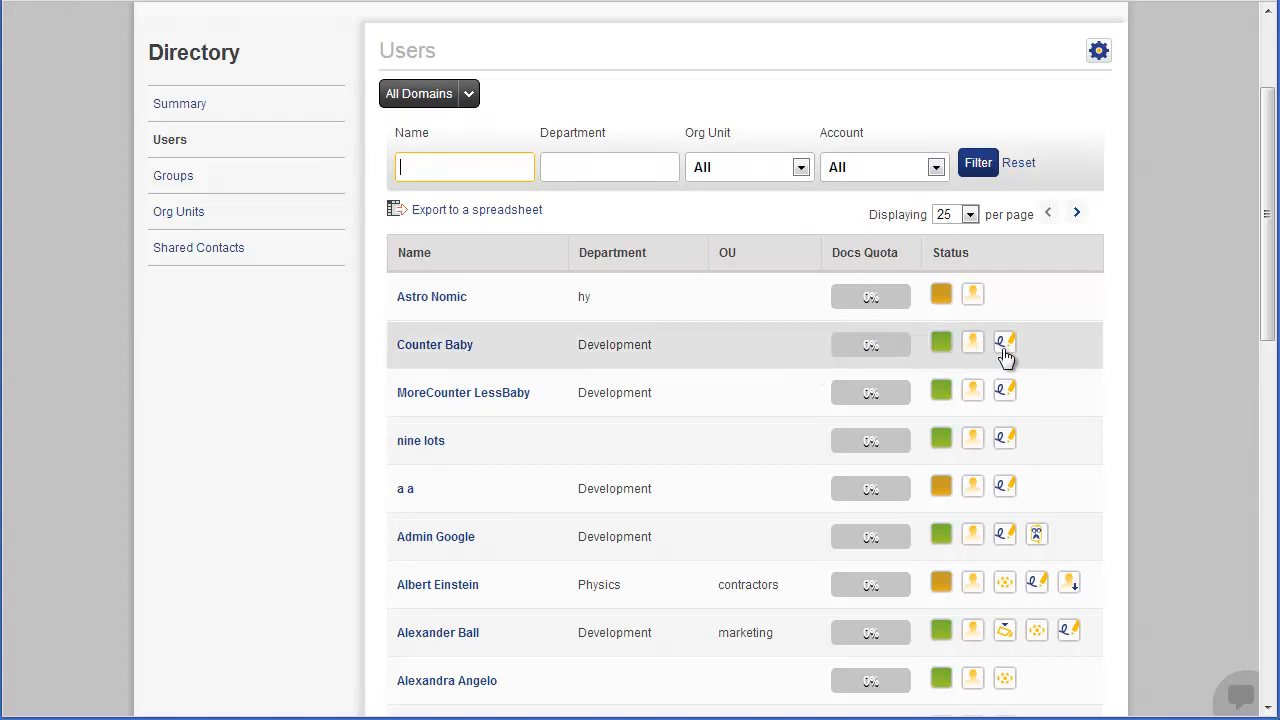
mouse_move(984, 352)
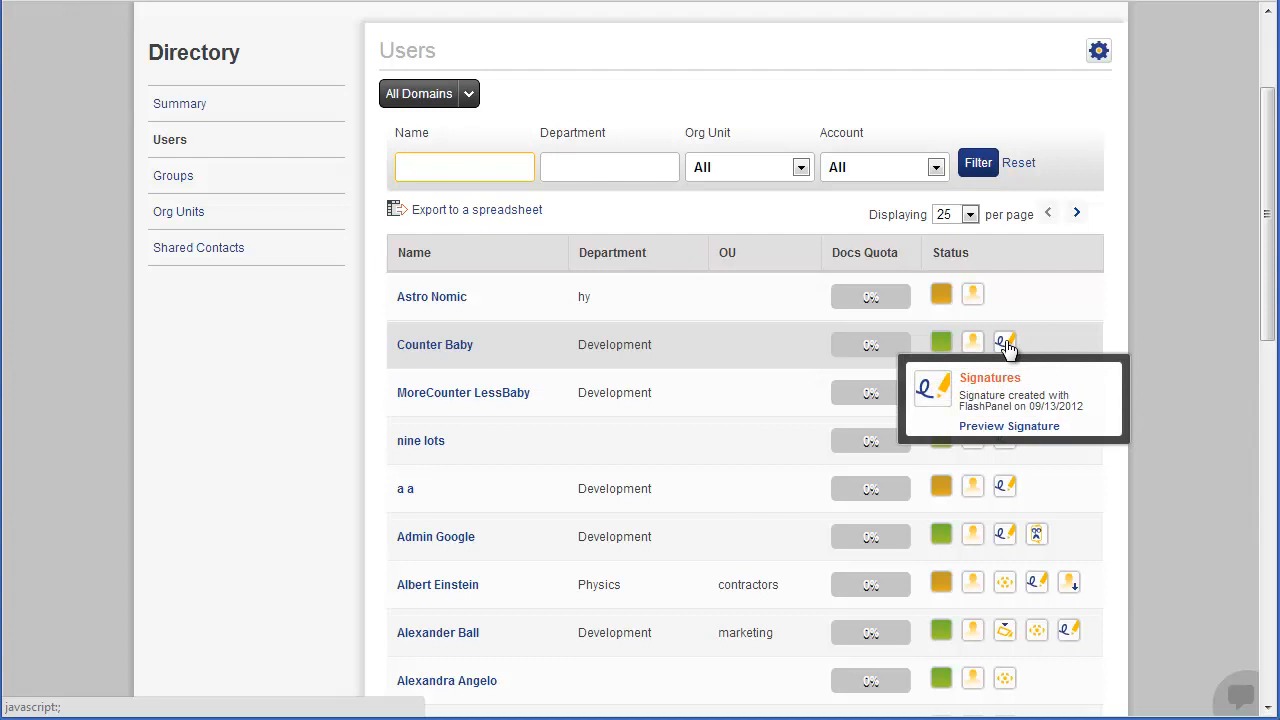
- Open the Google administrator account's profile and remove the account from the cpanel group
left_click(432, 540)
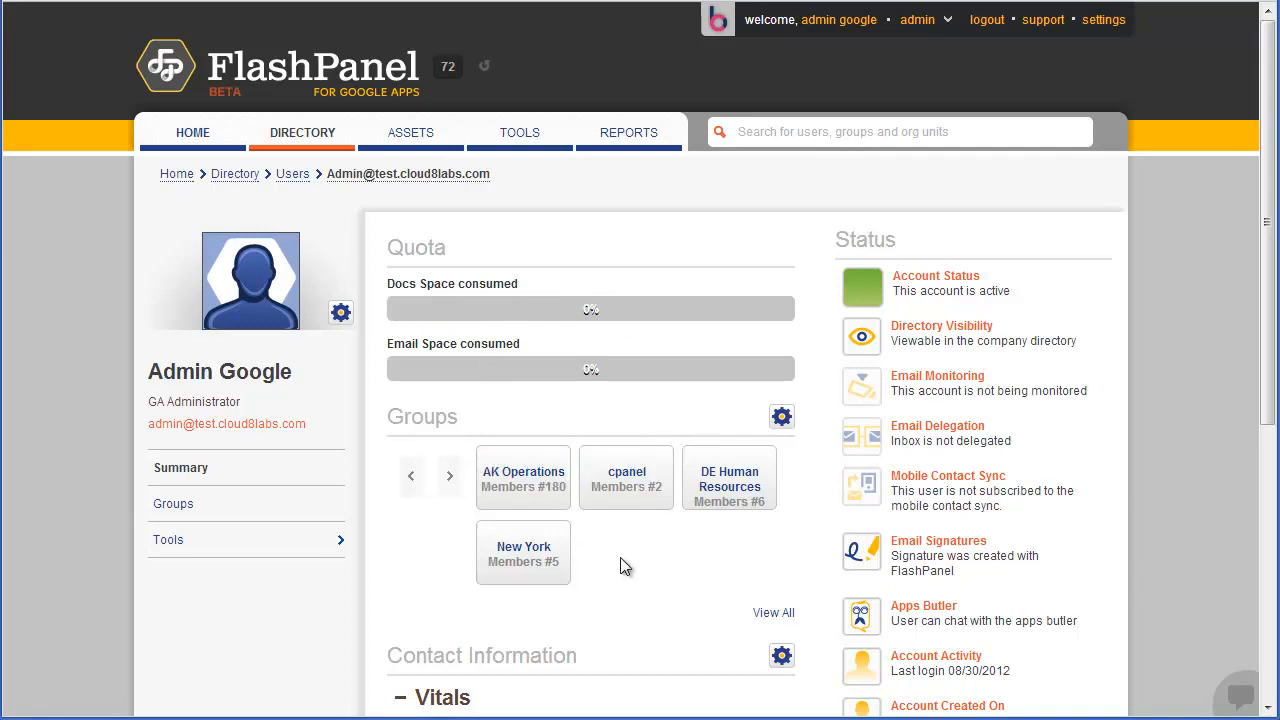
mouse_move(518, 492)
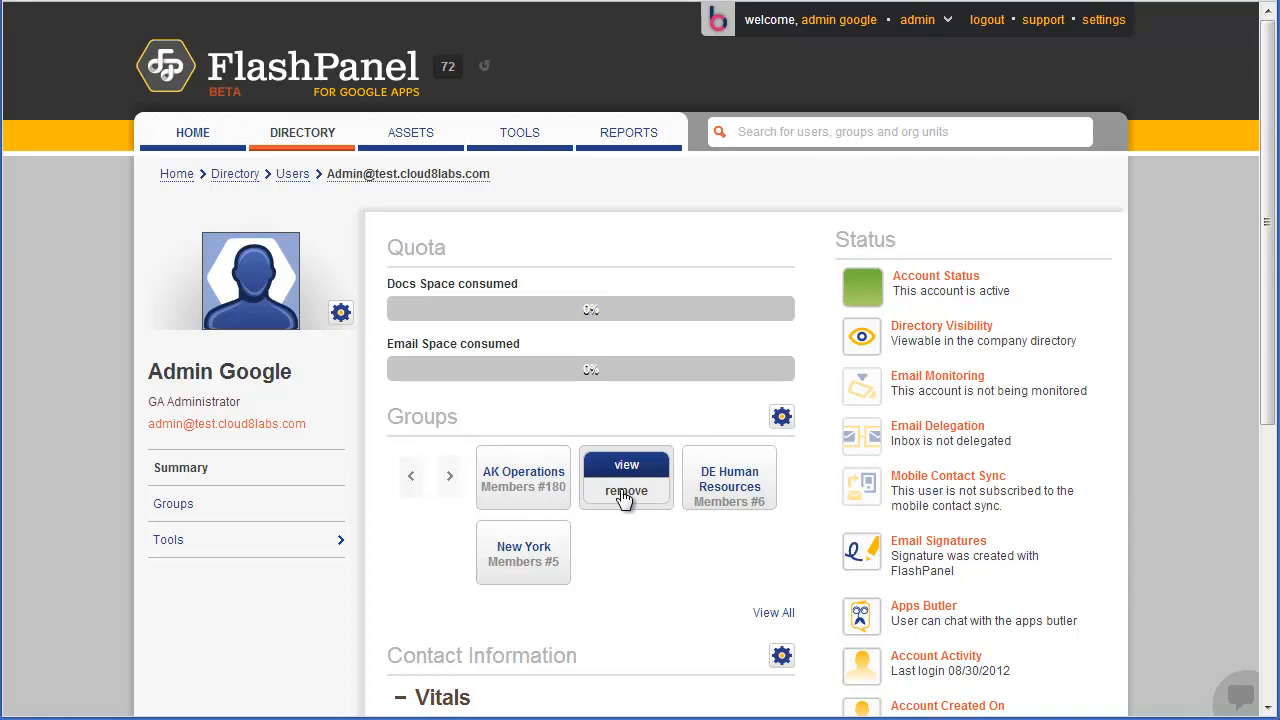
left_click(627, 489)
left_click(640, 452)
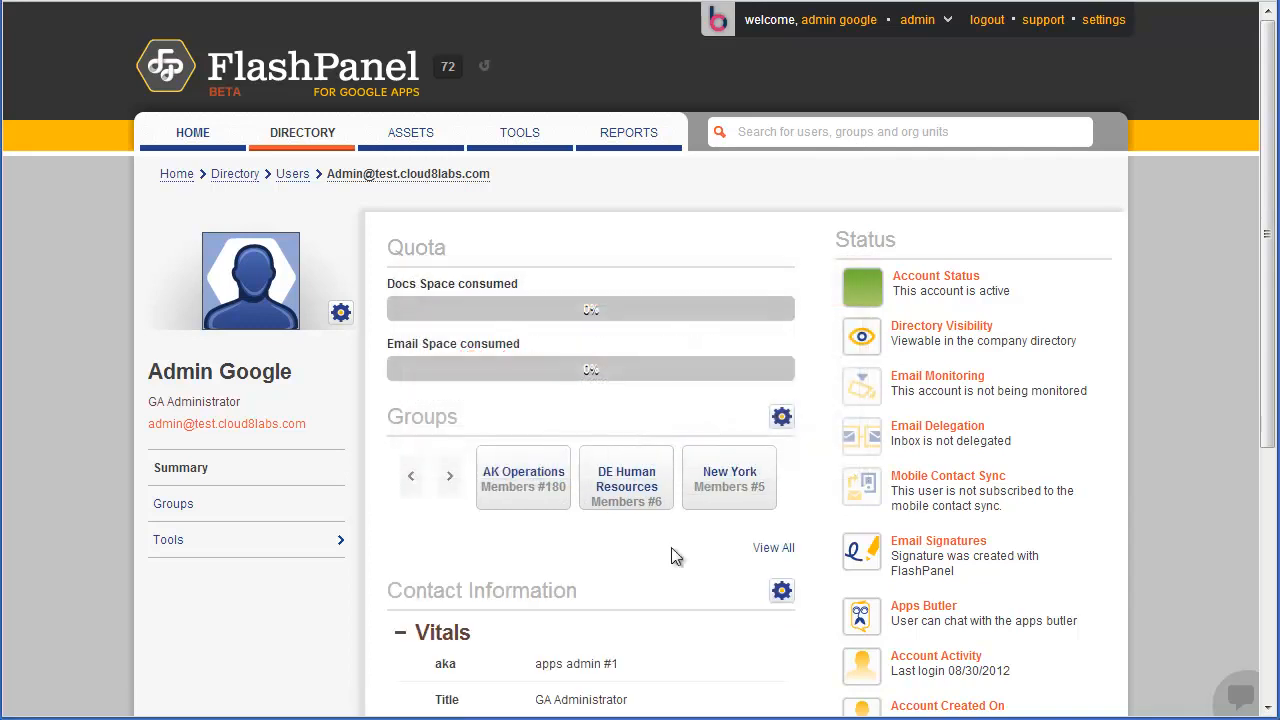
- Review the actions available for the administrator account and open its contact information for editing to examine the fields
scroll(1147, 214, "down", 1)
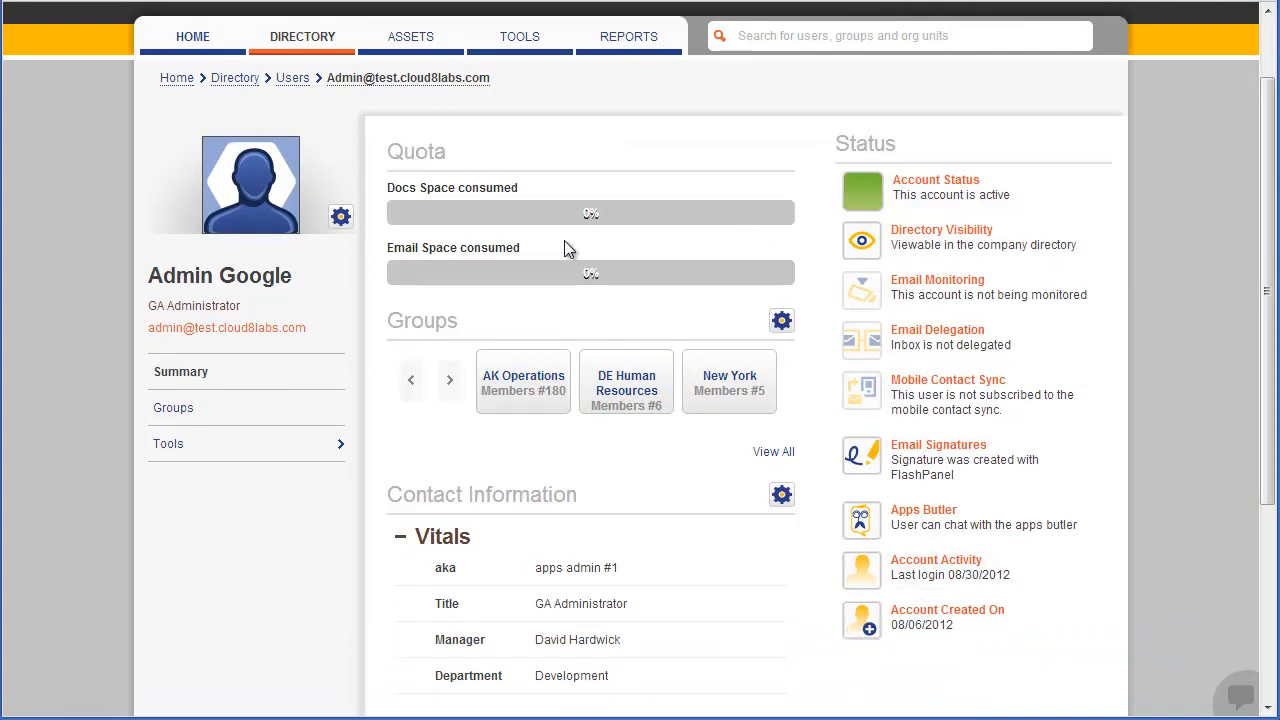
left_click(341, 218)
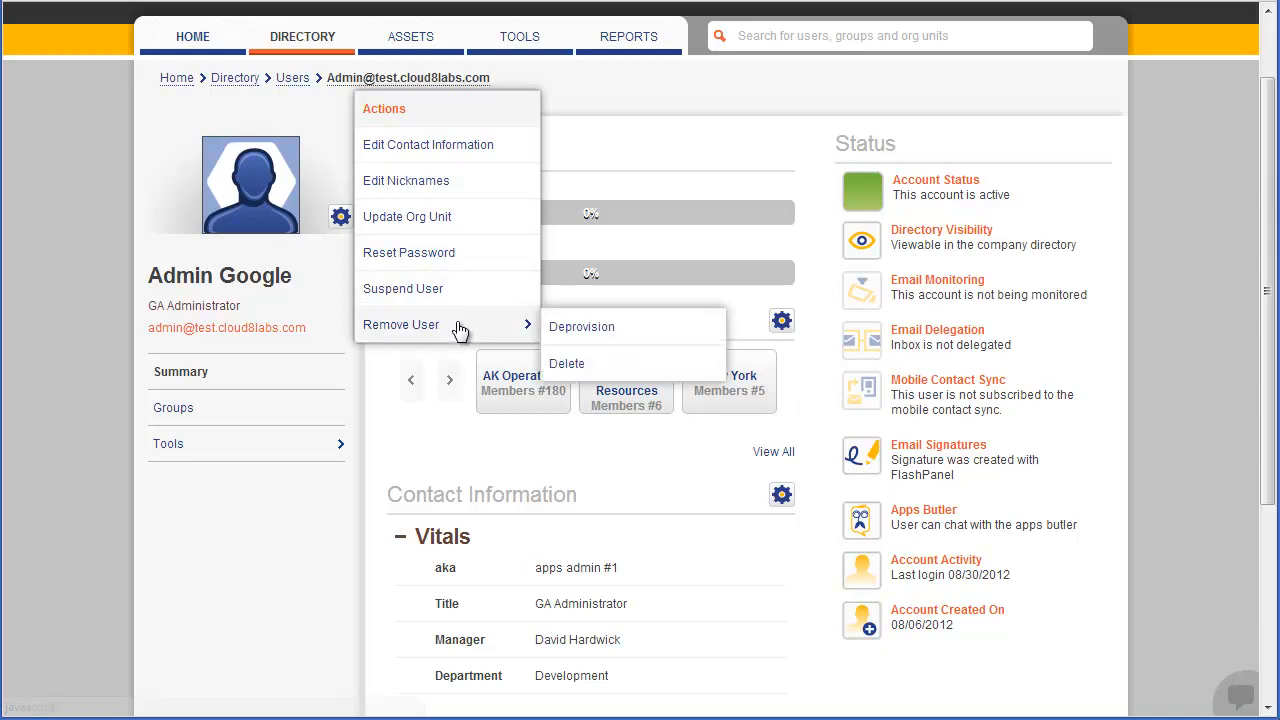
mouse_move(346, 222)
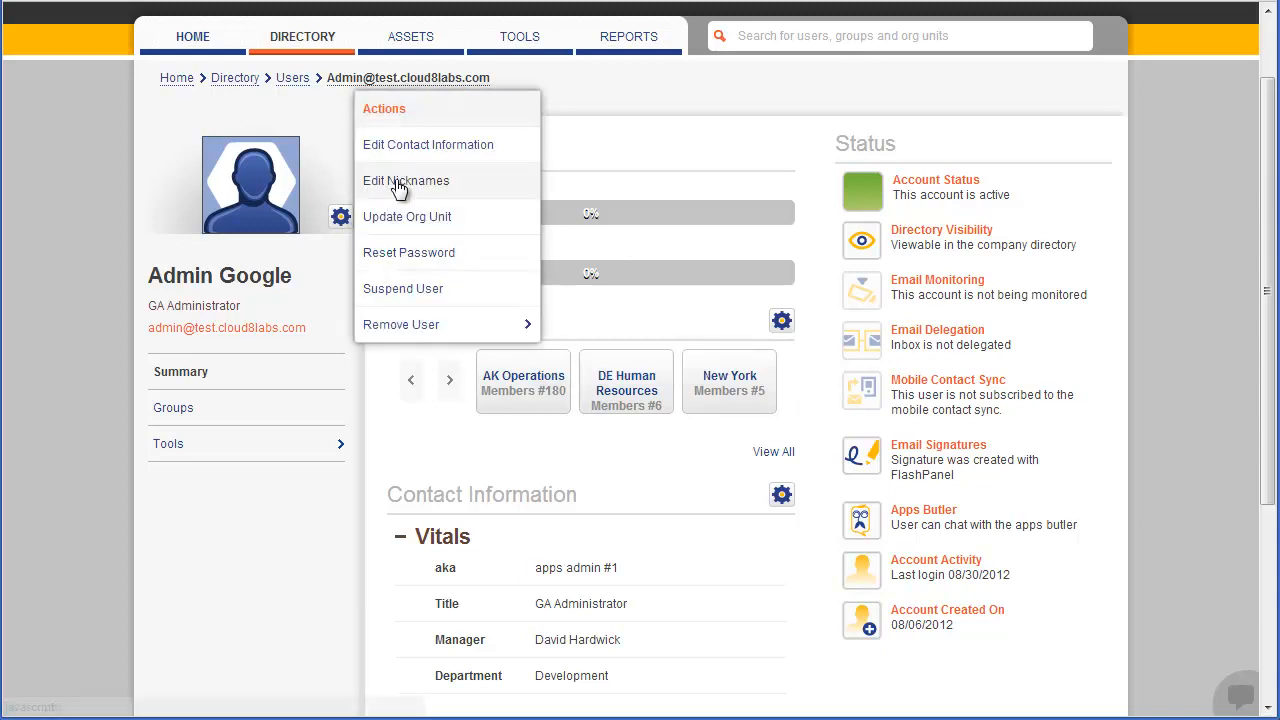
left_click(470, 148)
left_click_drag(1265, 121, 1274, 205)
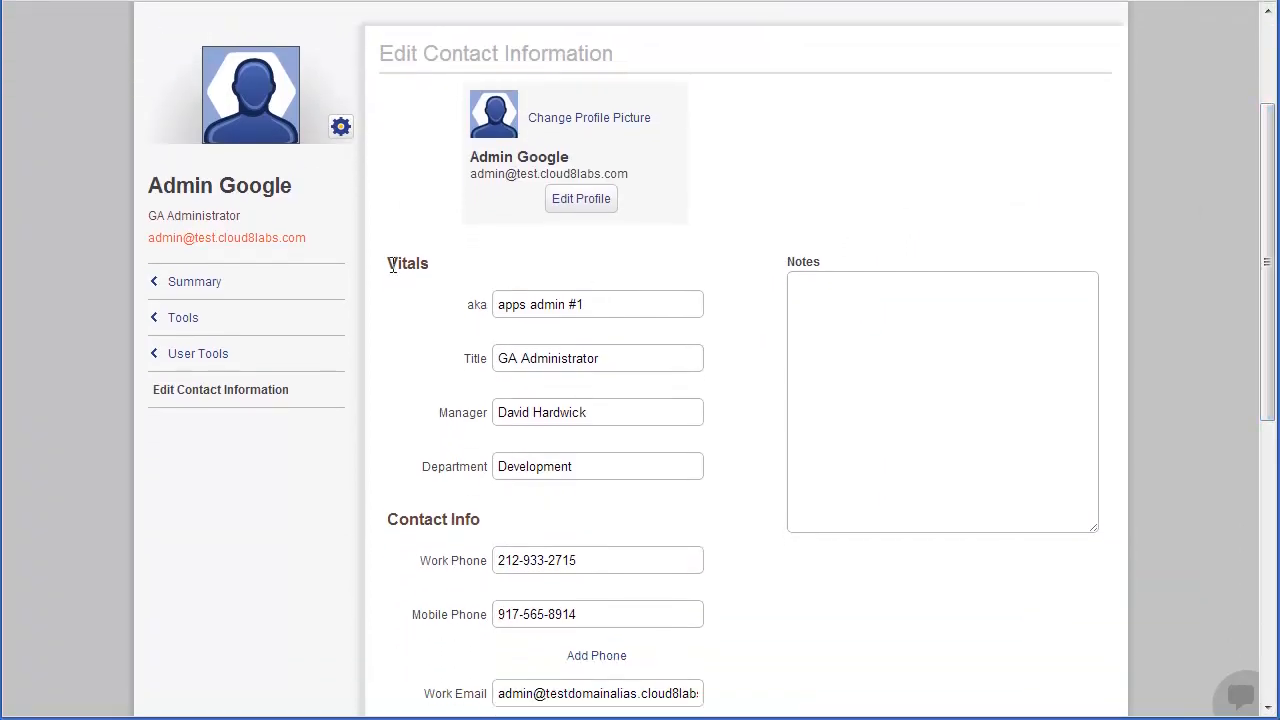
left_click_drag(1268, 178, 1267, 90)
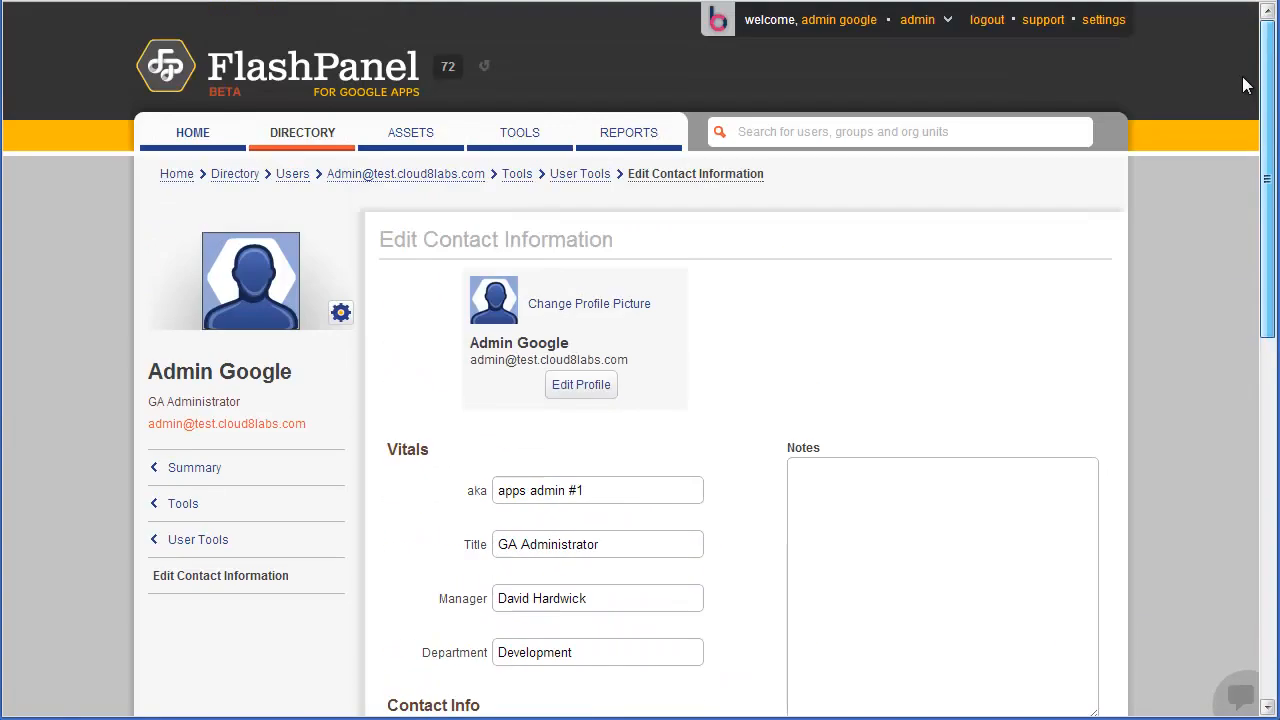
- Inspect the profile photo upload and the editable name and email fields, then return to the account summary without changes
left_click(581, 306)
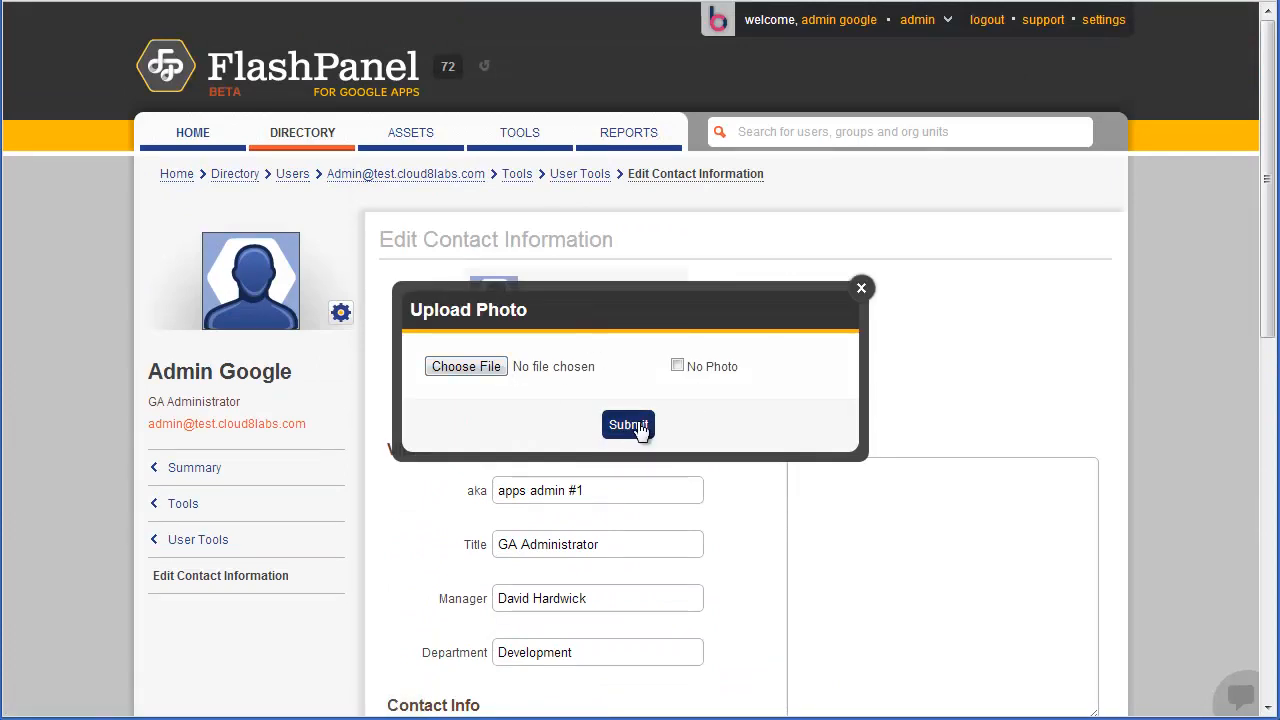
left_click(860, 288)
left_click(579, 386)
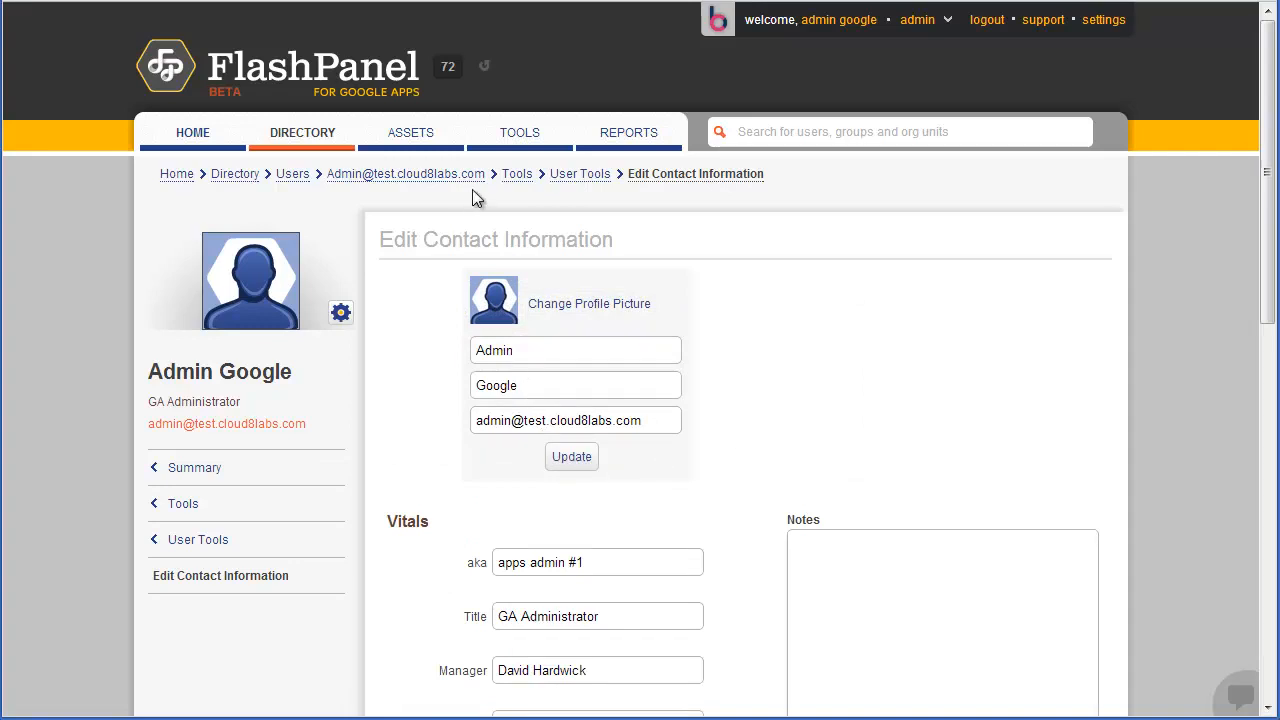
left_click(387, 178)
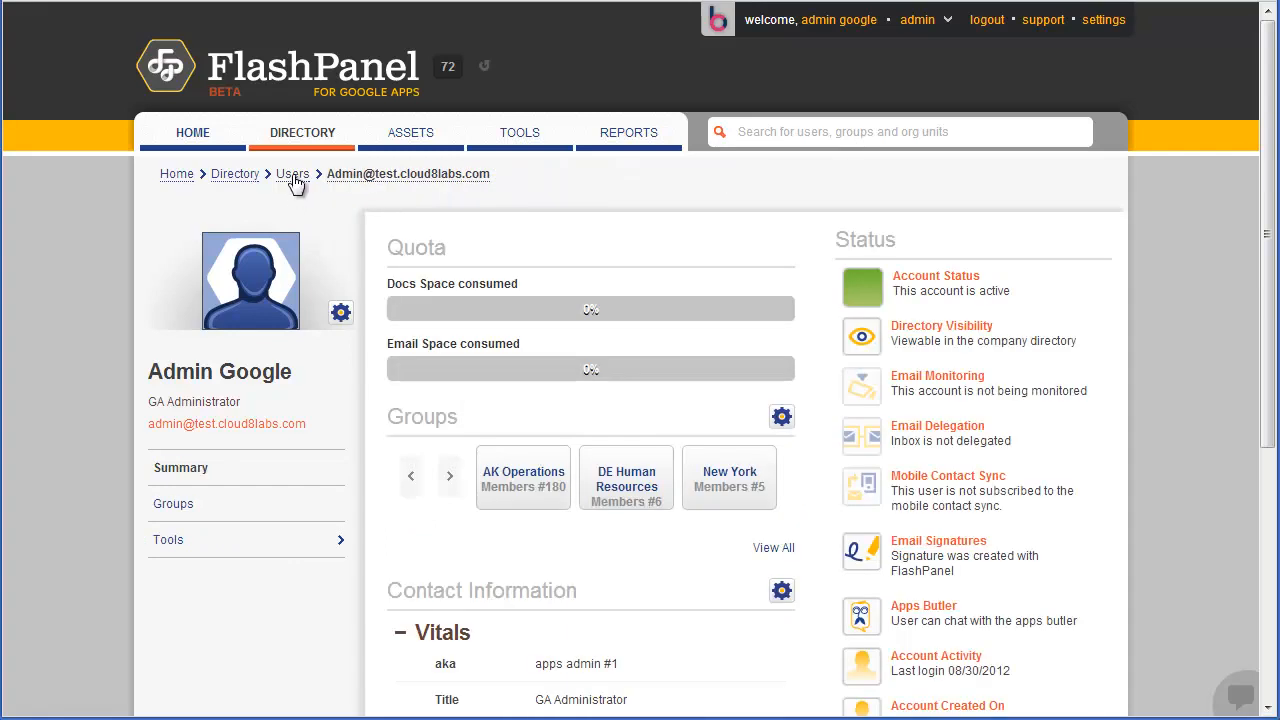
- Go back to the directory summary, open the Groups list, and view its domain filter options
left_click(293, 176)
left_click(301, 133)
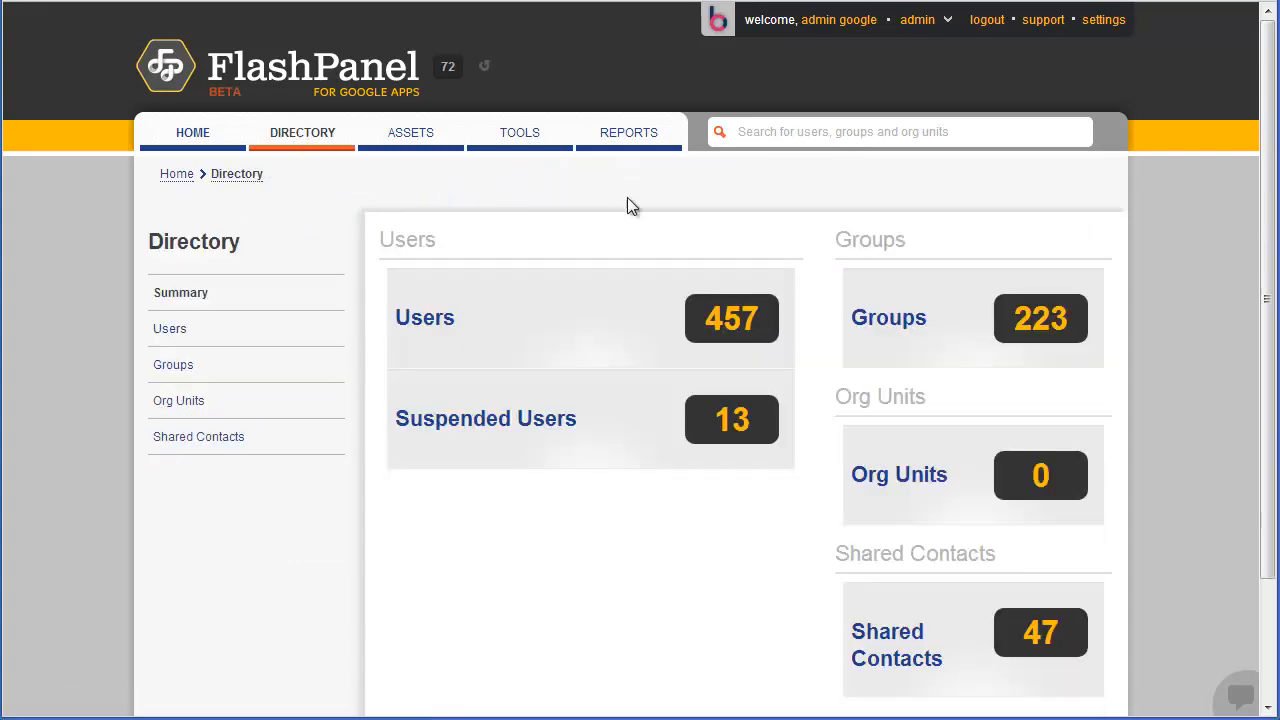
left_click(969, 316)
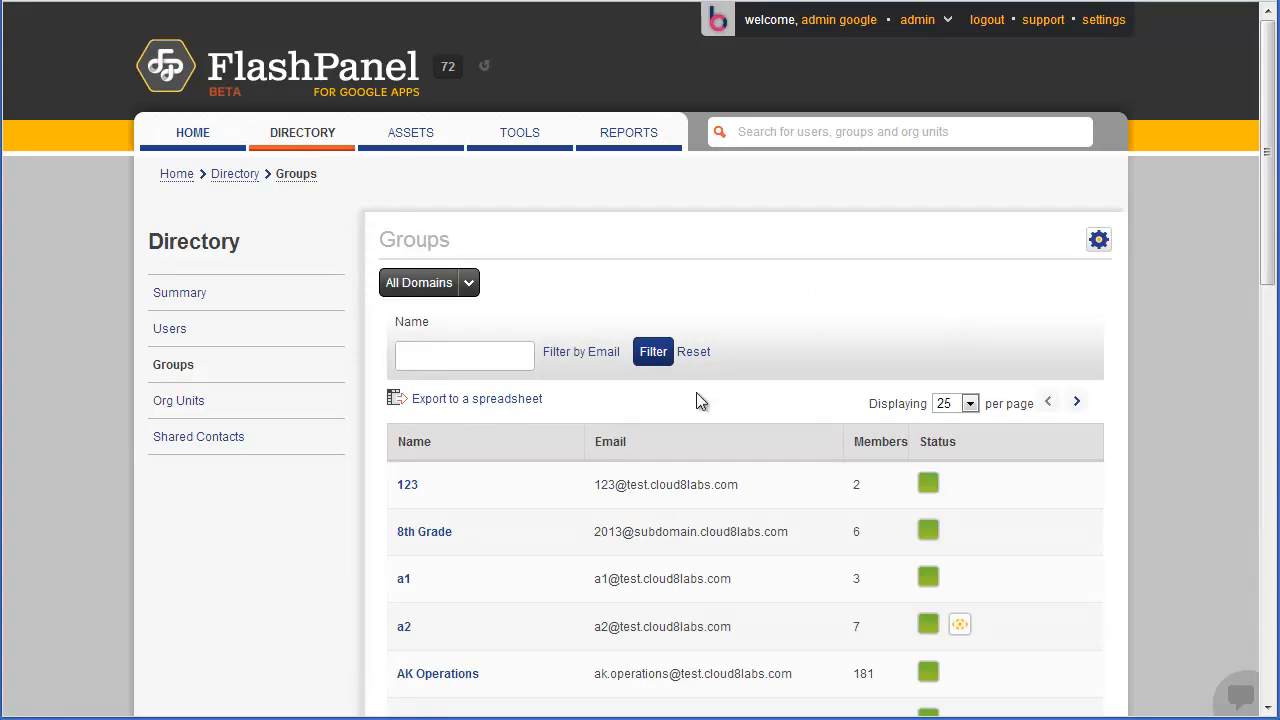
left_click(469, 287)
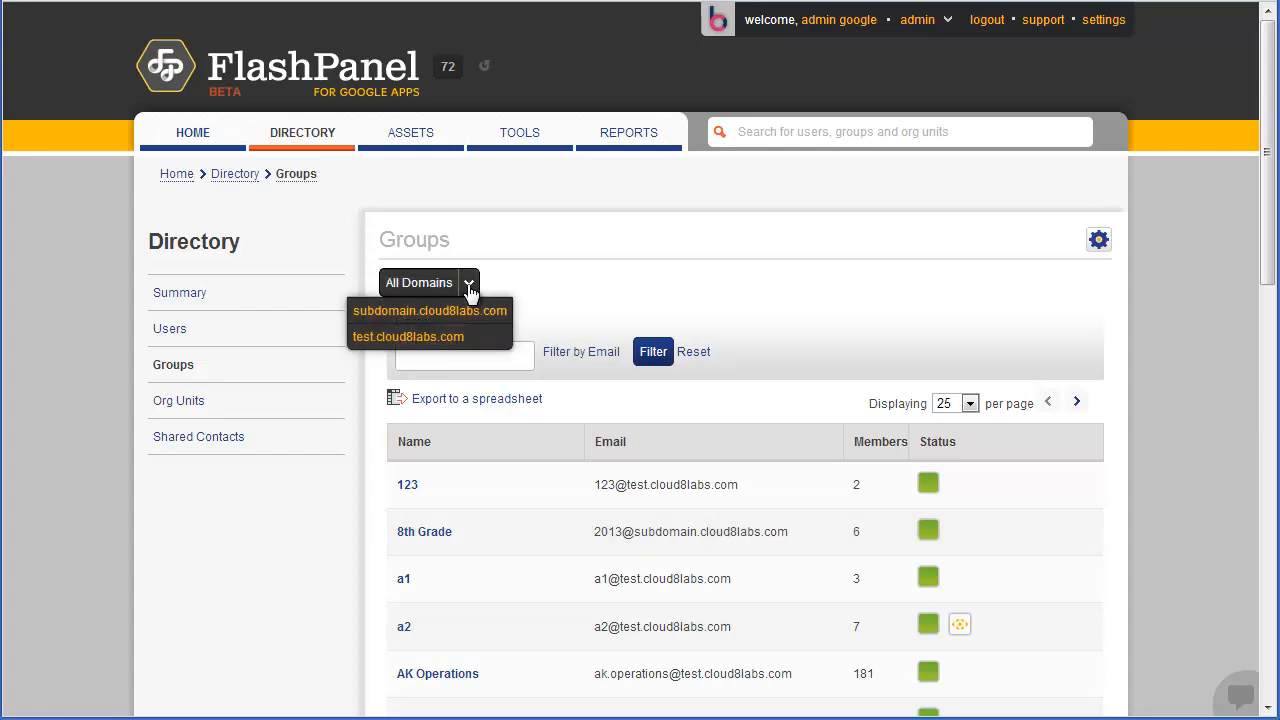
- Open the 8th Grade group, view its user members, and return to its summary to check the actions for managing members
left_click(434, 515)
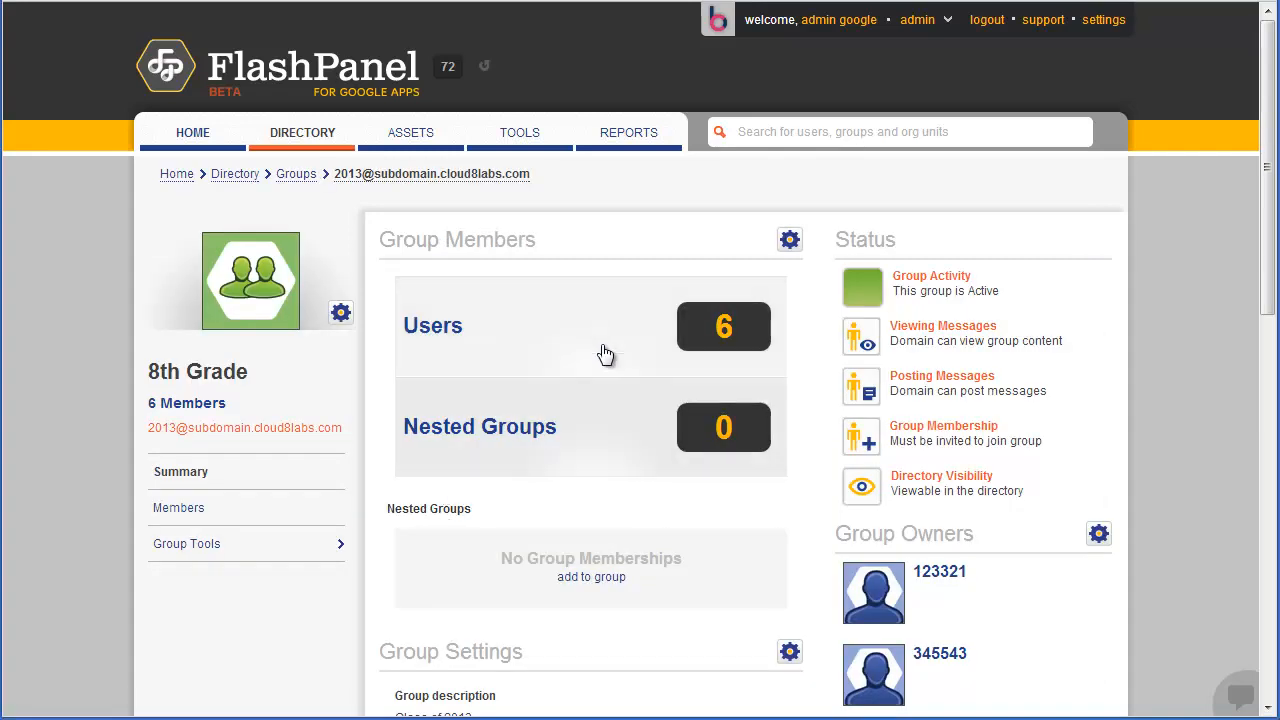
left_click(622, 333)
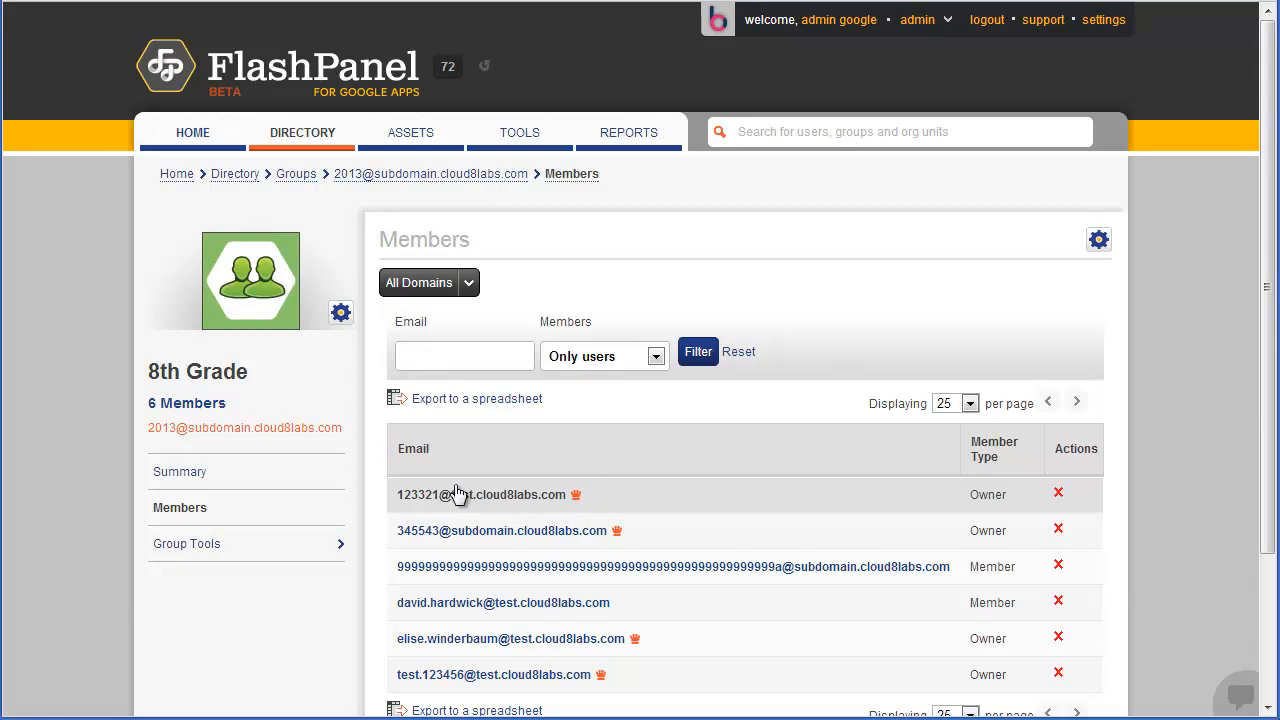
left_click(274, 480)
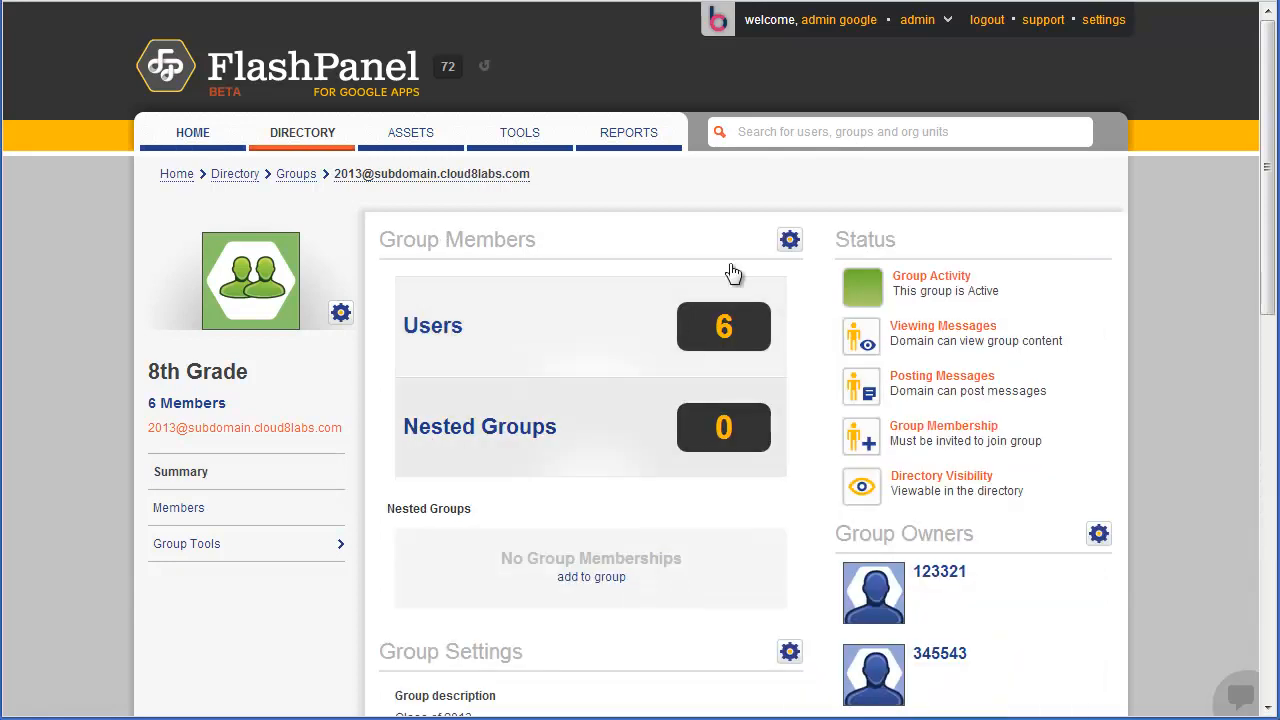
left_click(790, 240)
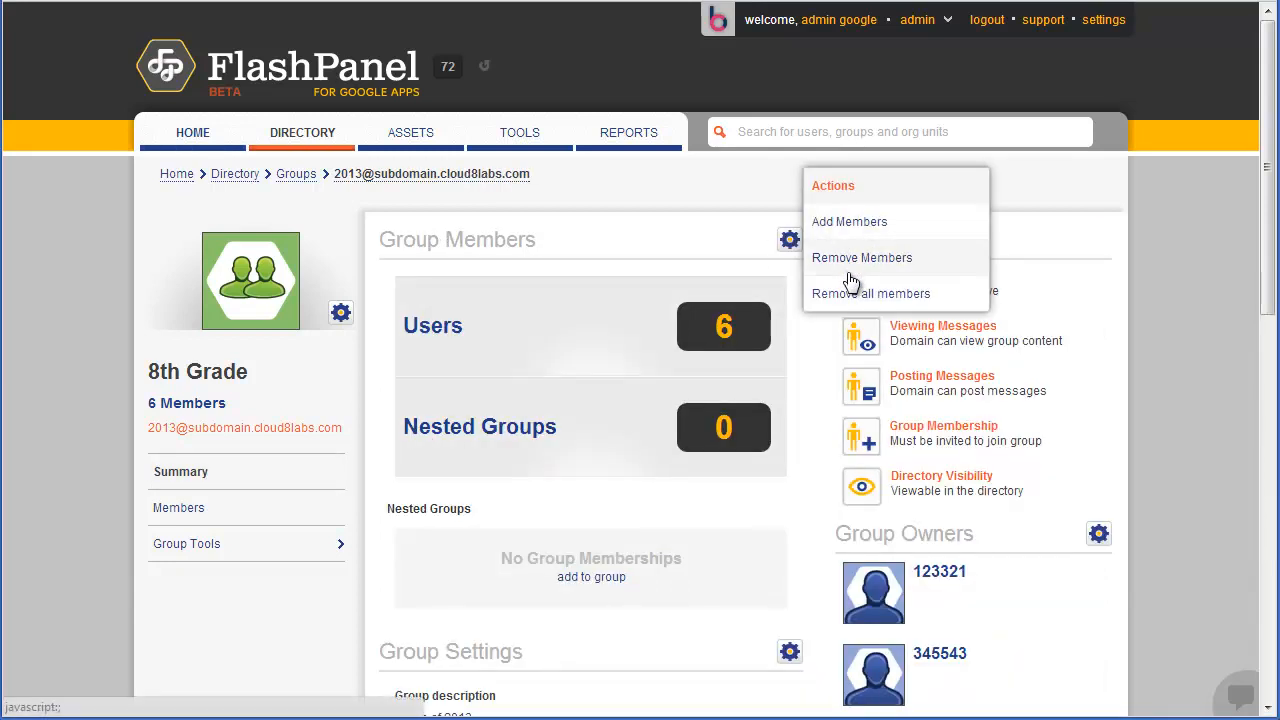
- Start adding members to the 8th Grade group, try the external-address and all-users options, and clear the selection
left_click(845, 228)
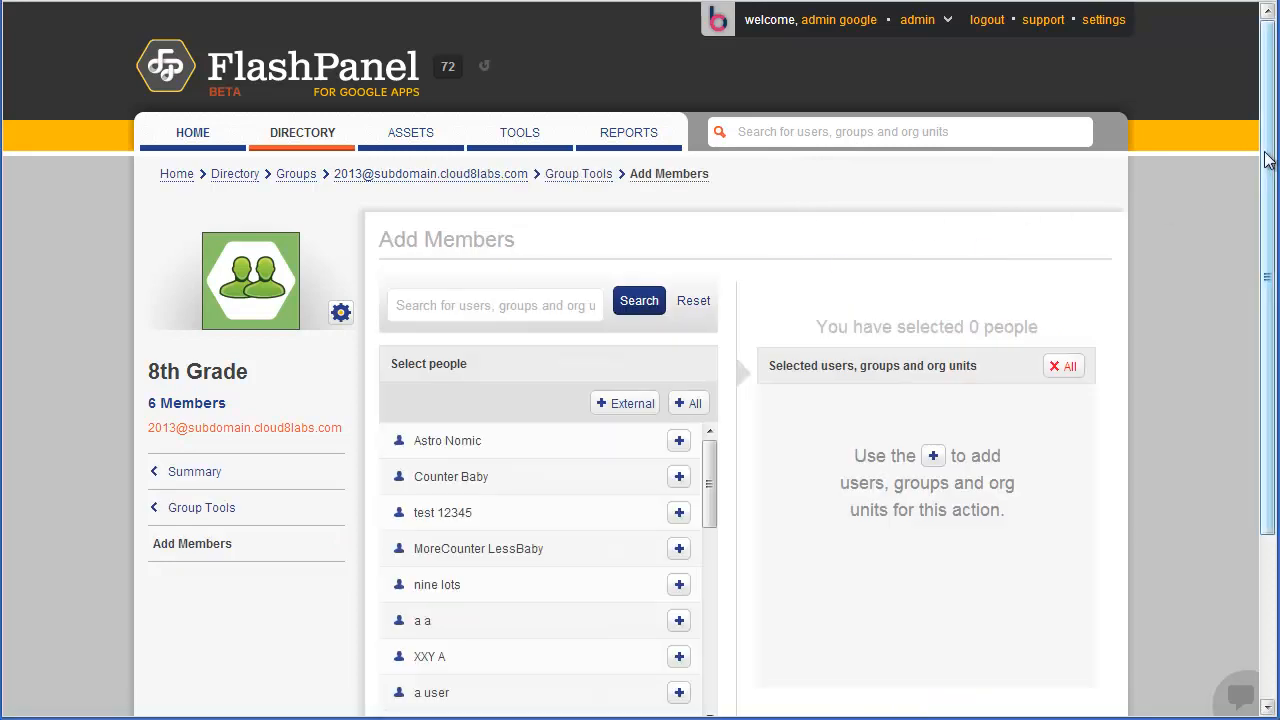
scroll(1000, 230, "down", 2)
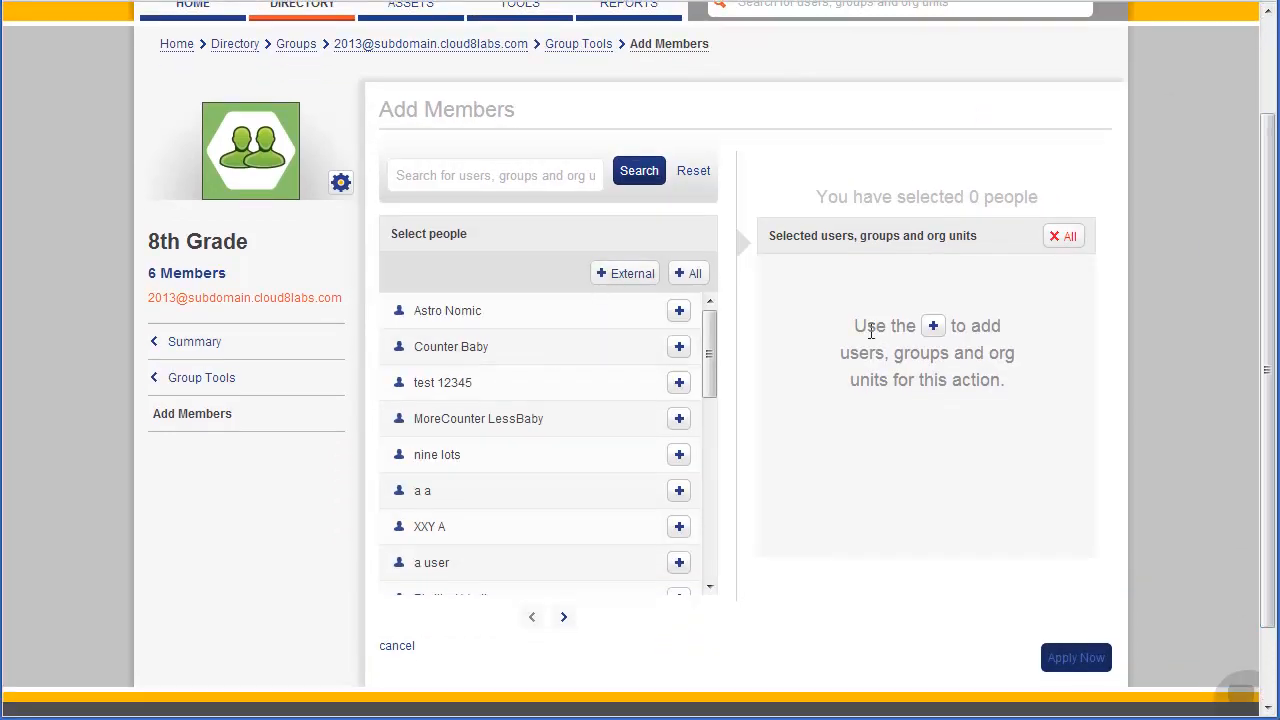
left_click(630, 278)
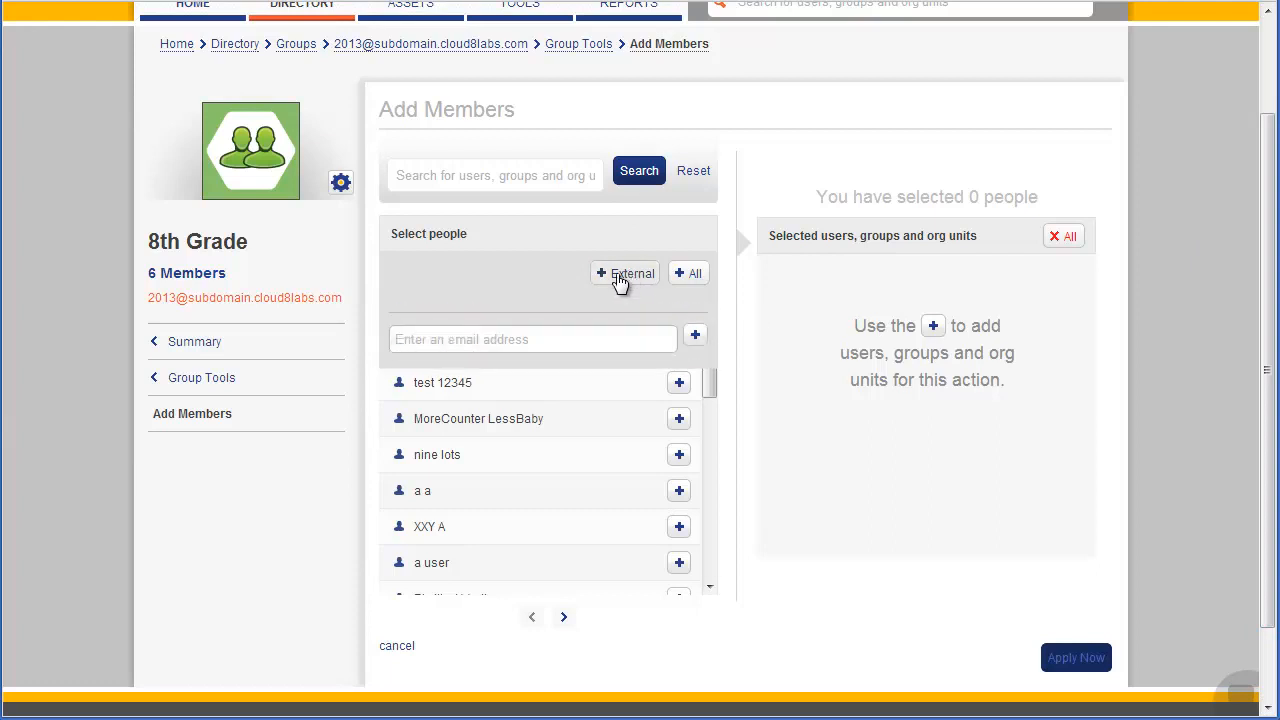
left_click(693, 174)
left_click(689, 275)
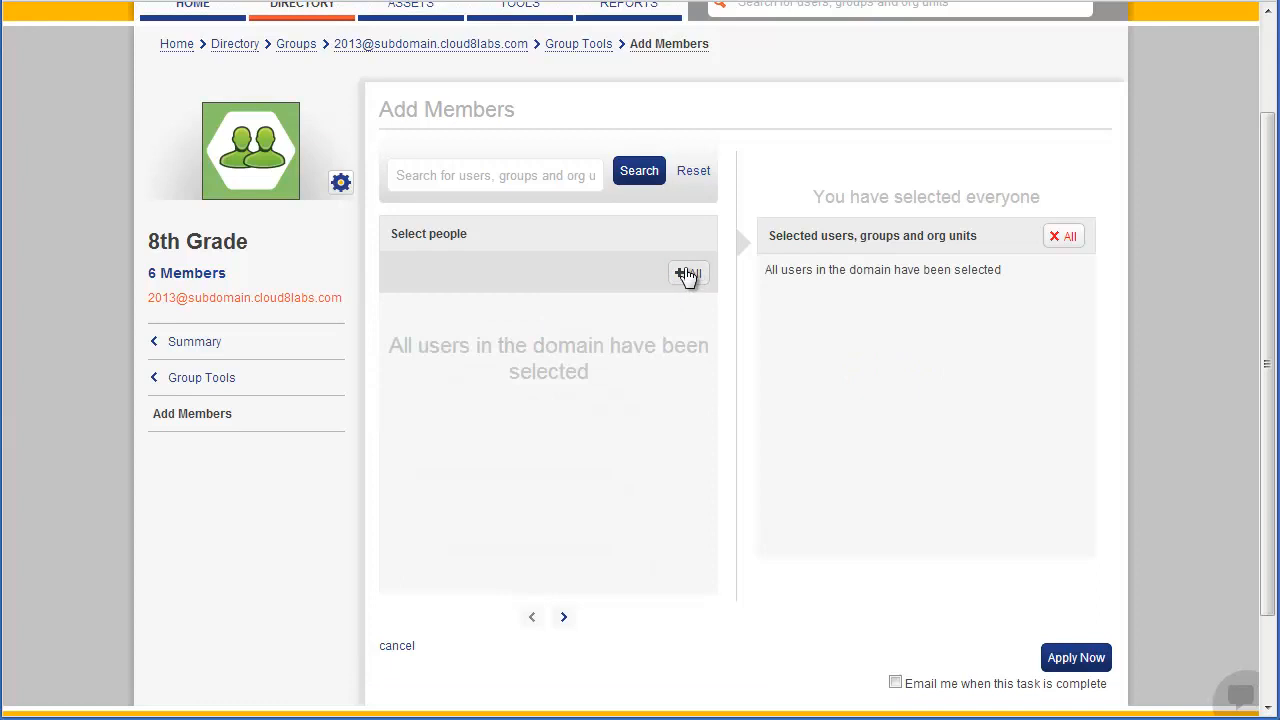
left_click(1064, 238)
- Search the people list by first name, select a user as a new group member, and apply the addition
left_click(521, 176)
type("david")
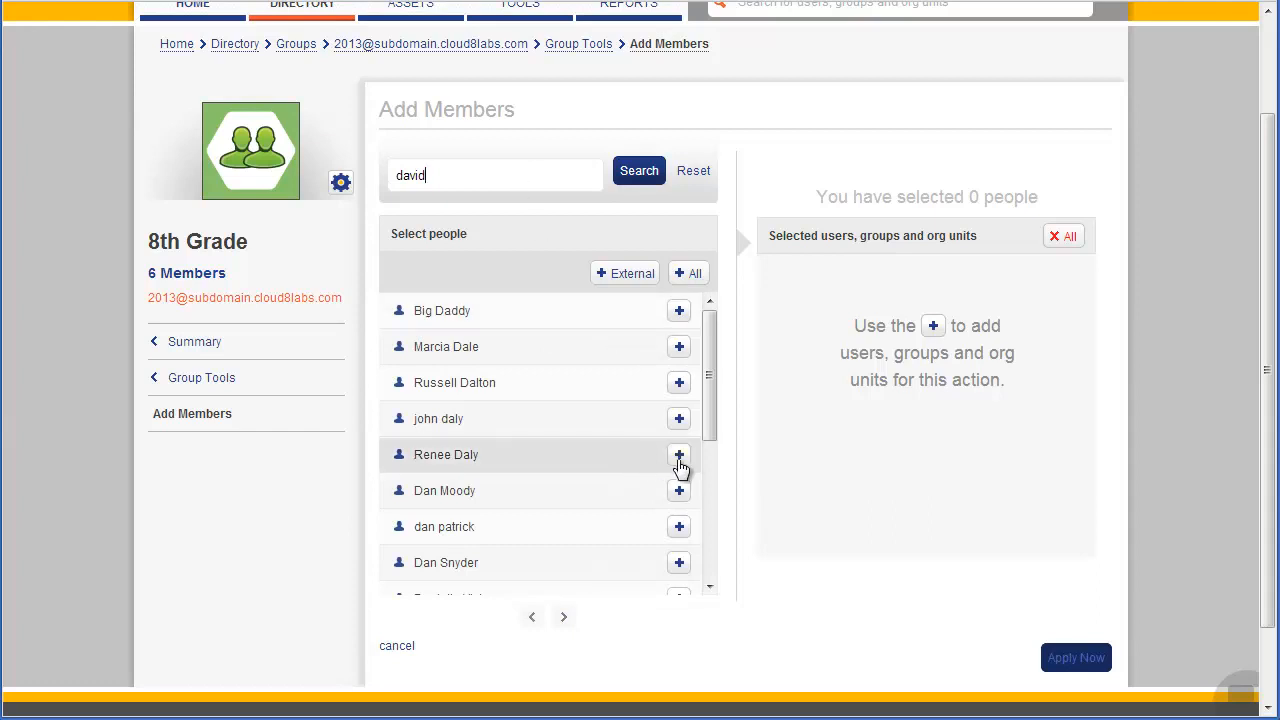
left_click(681, 460)
left_click(1074, 659)
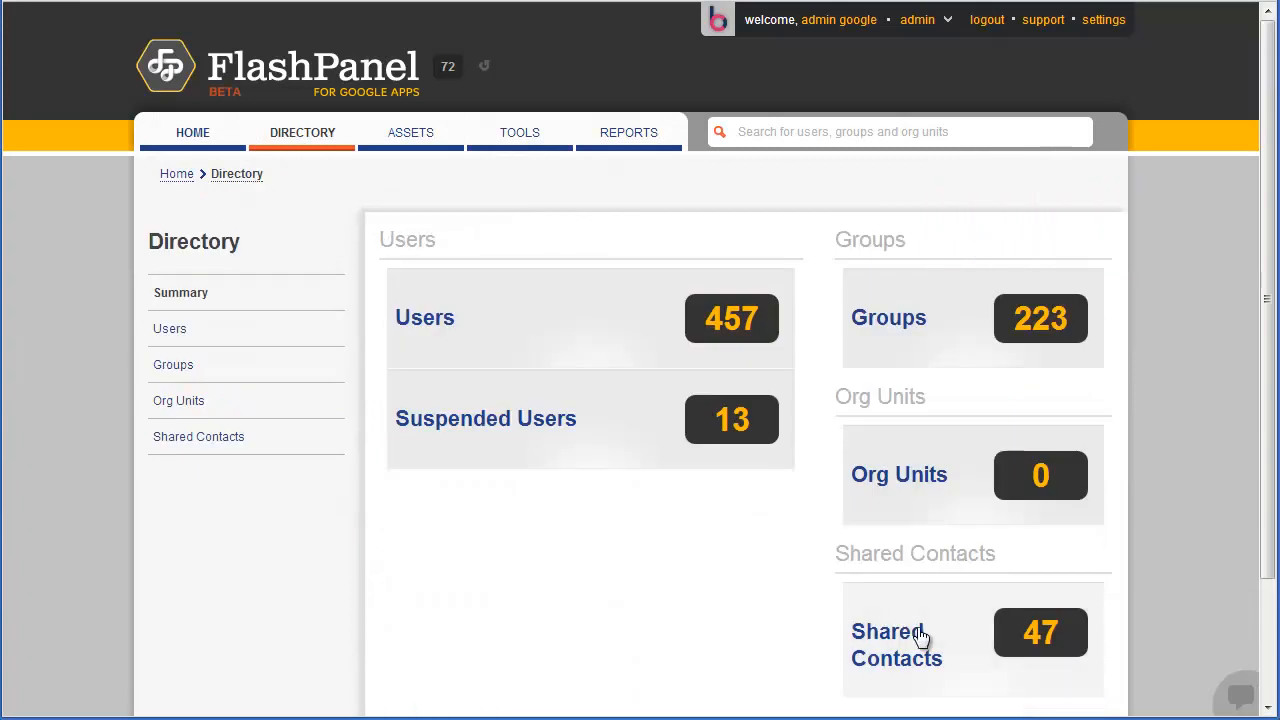
- Open the directory's Shared Contacts list, look through its entries, and open the first contact tagged Marketing
left_click(920, 637)
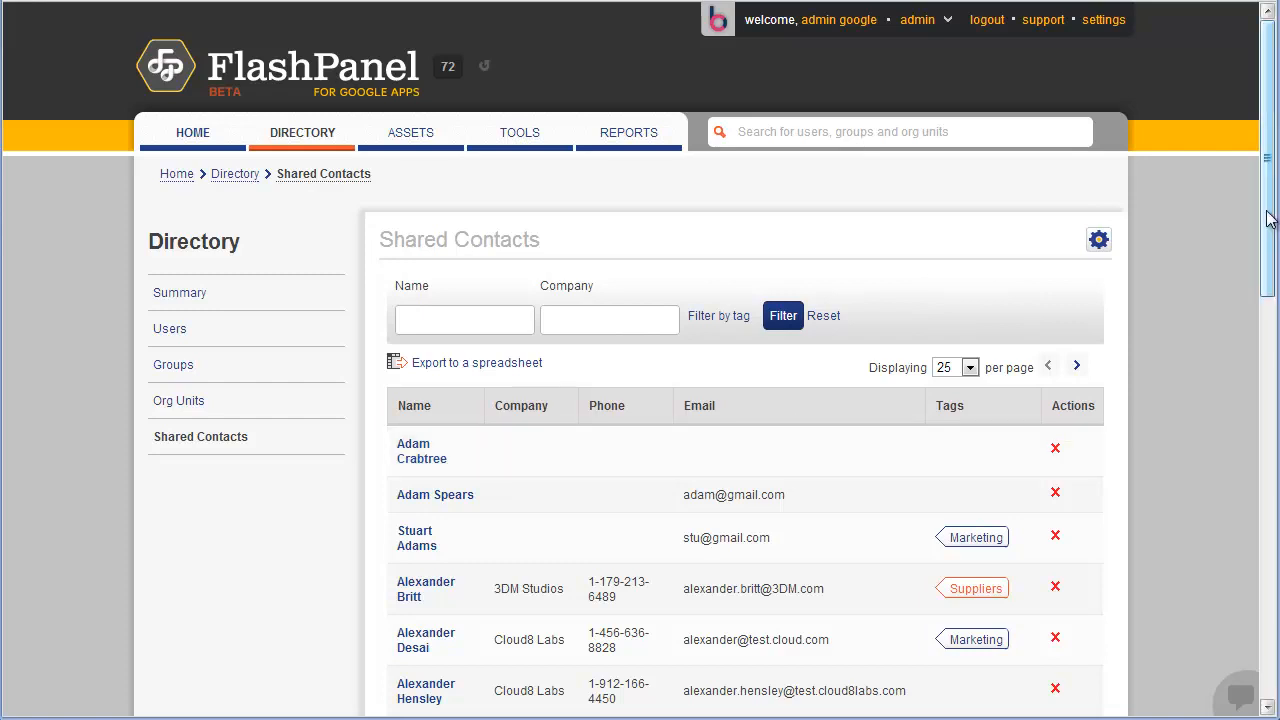
left_click_drag(1268, 222, 1274, 398)
scroll(646, 478, "up", 5)
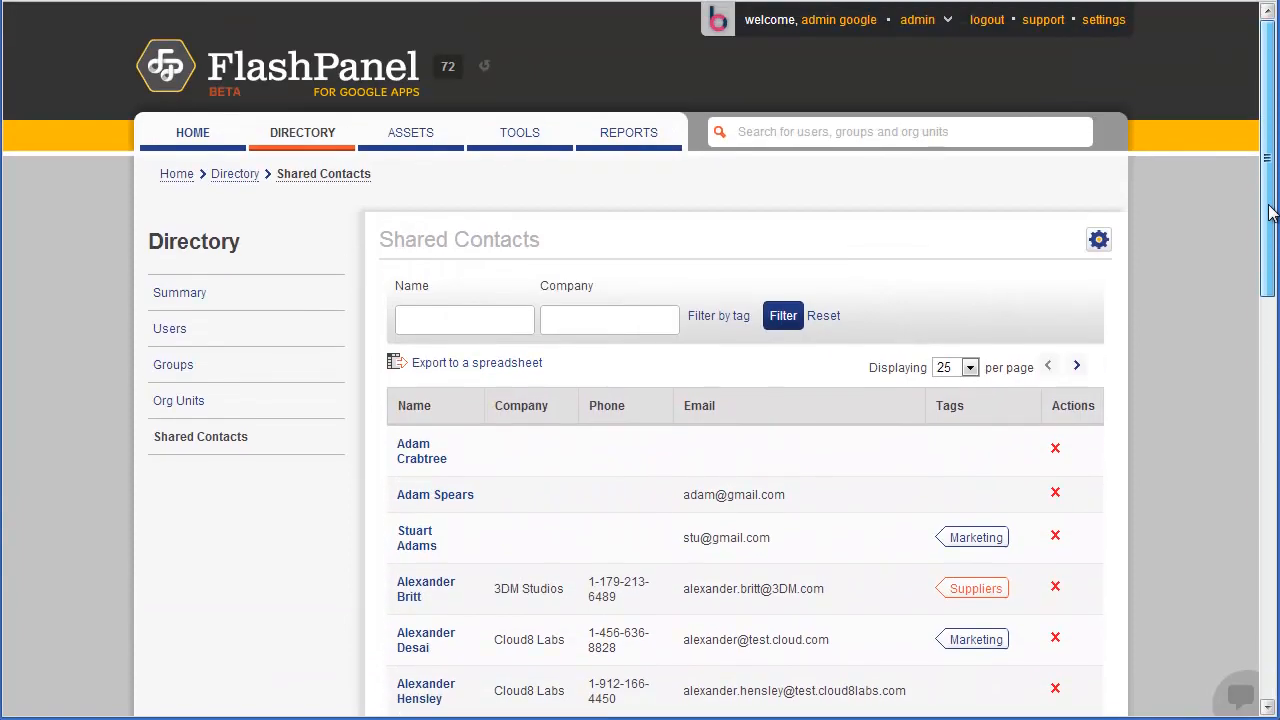
left_click(415, 540)
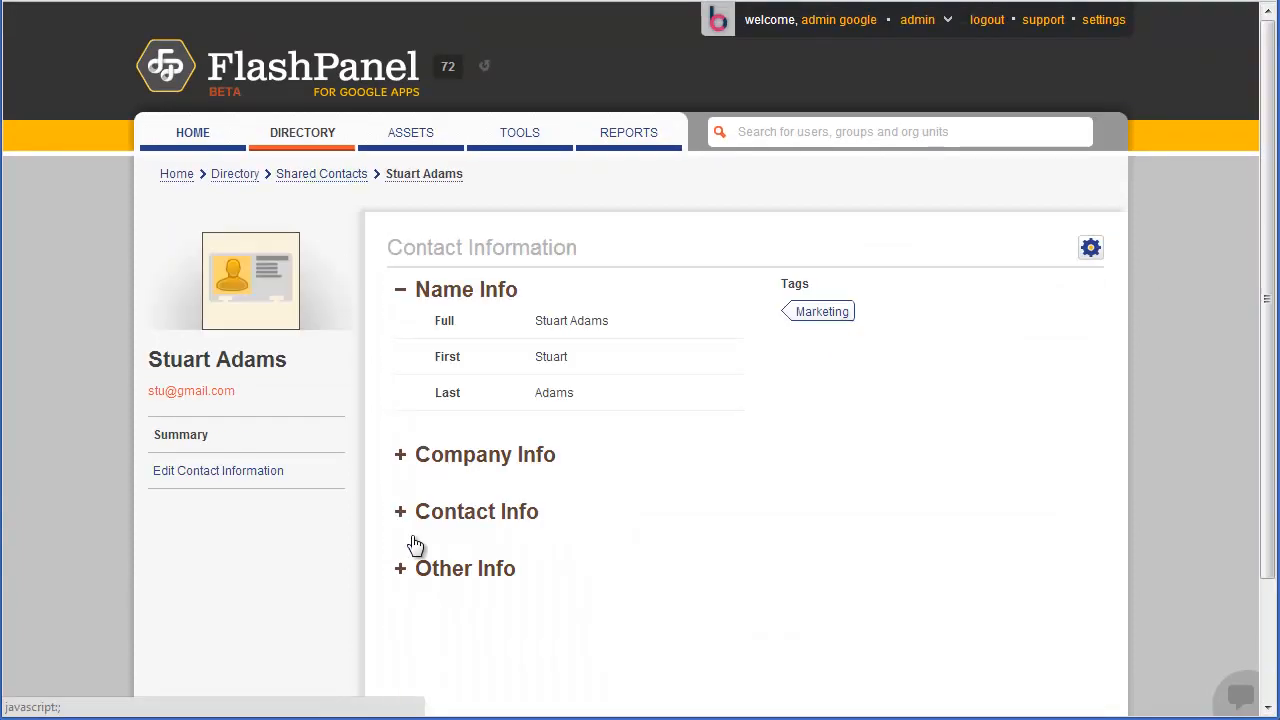
- Examine the contact's editable information and tag-adding option, then return to the Shared Contacts list without saving
left_click(1092, 250)
left_click(1022, 256)
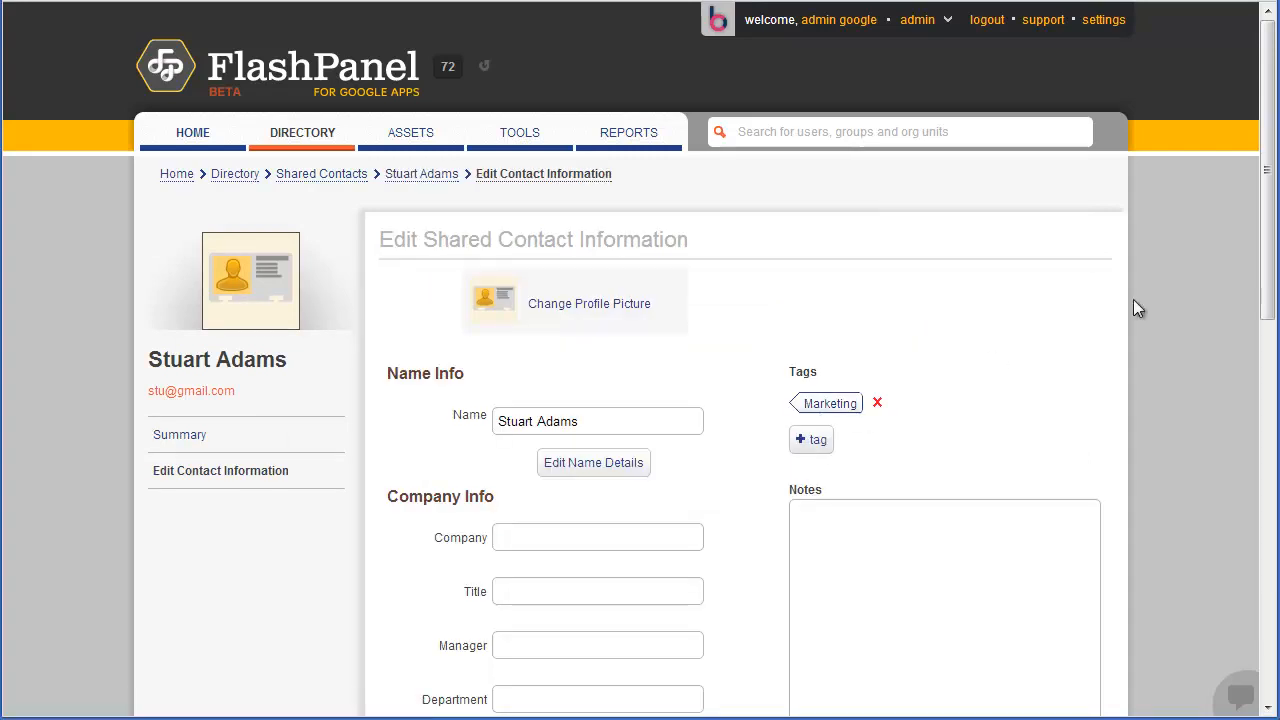
scroll(1254, 204, "down", 2)
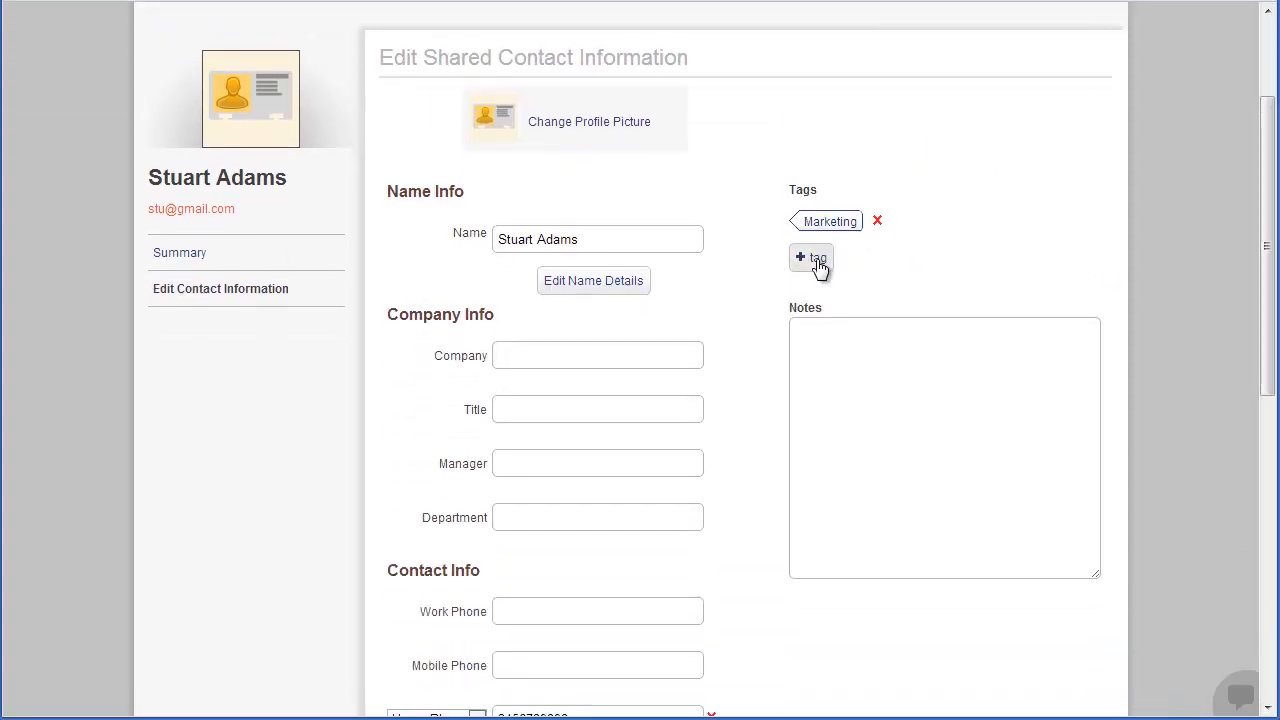
left_click(815, 259)
left_click(915, 249)
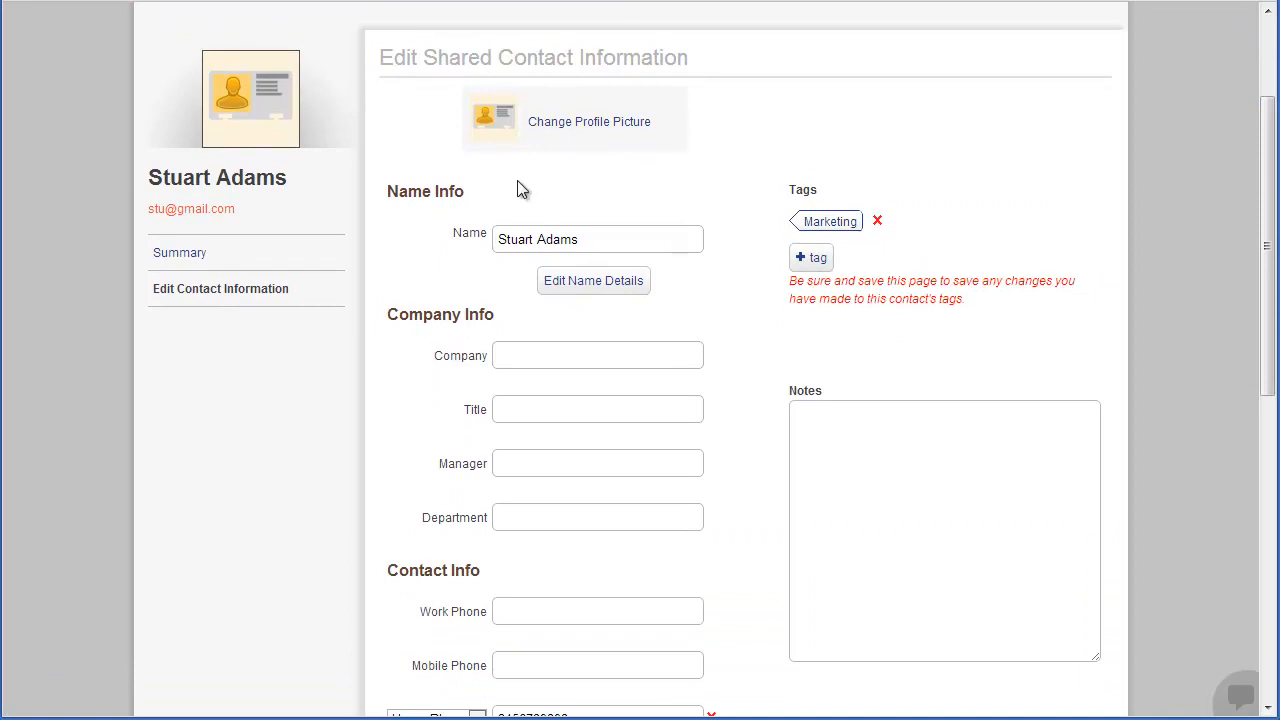
scroll(663, 222, "up", 2)
left_click(345, 176)
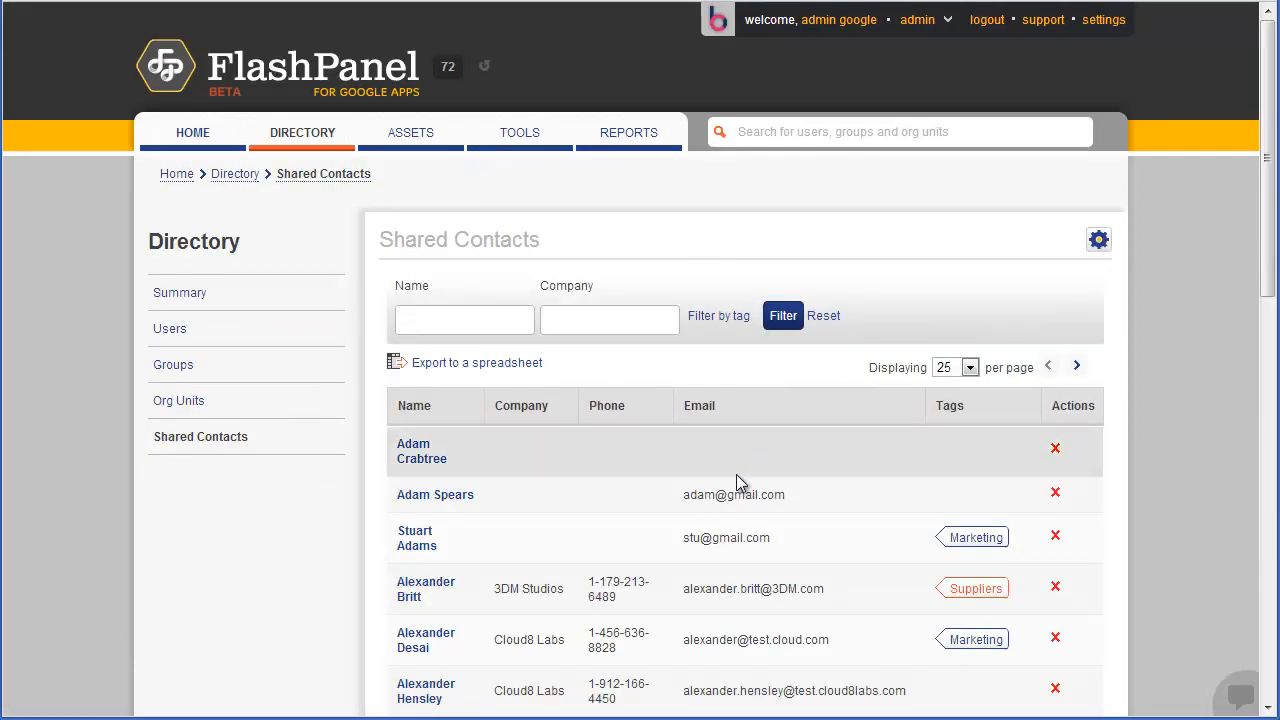
- Filter the shared contacts by the Marketing tag
left_click(733, 318)
left_click(652, 320)
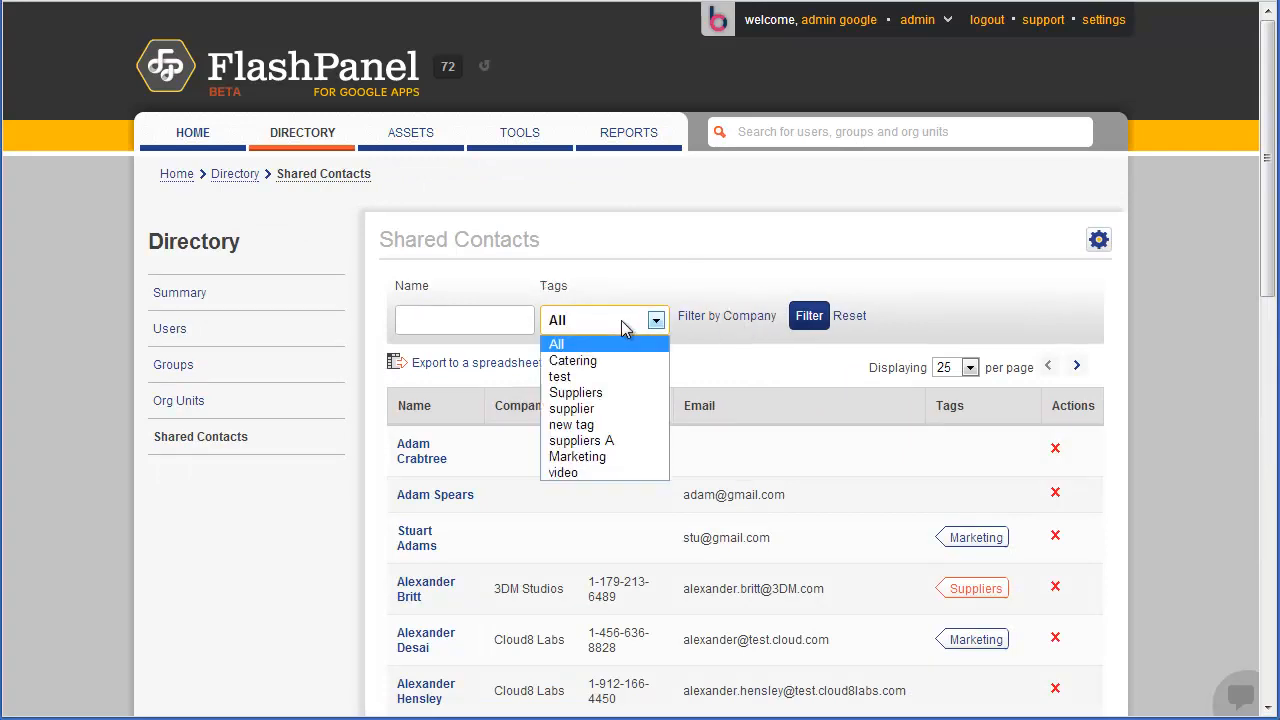
left_click(577, 456)
left_click(810, 325)
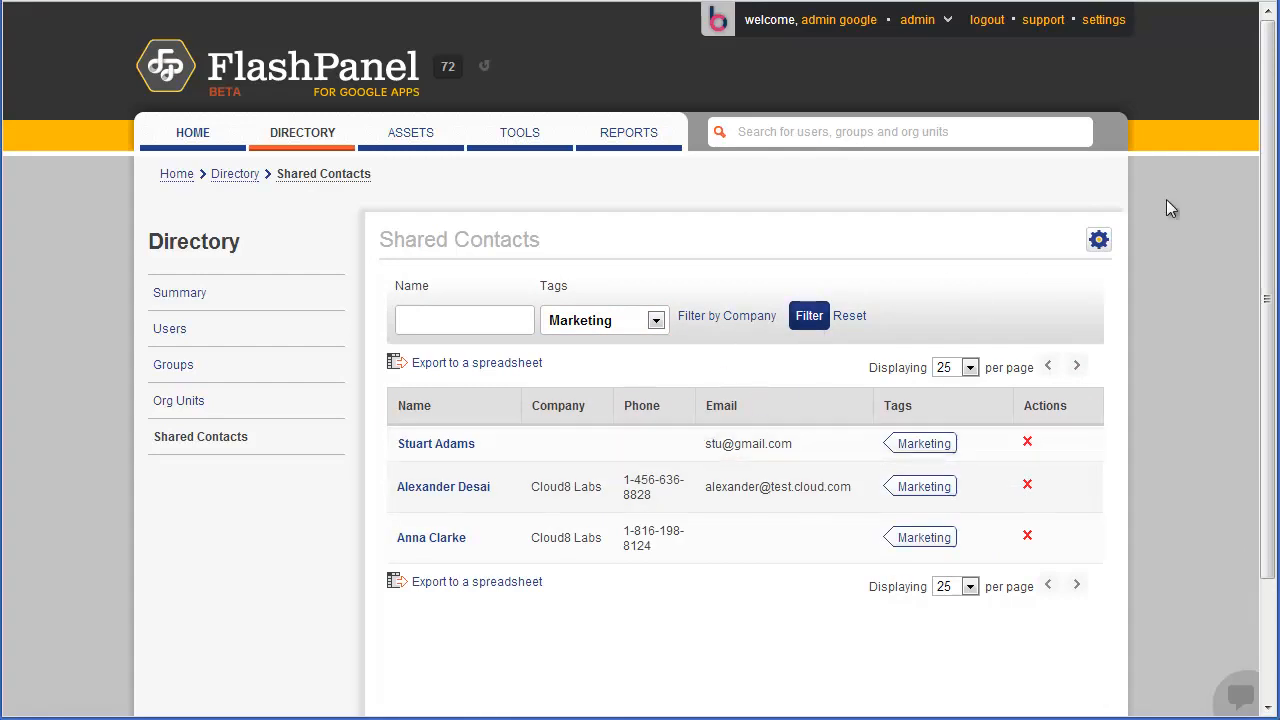
- Open the Create from Spreadsheet page and review the Update Existing Shared Contacts options, then cancel without updating
left_click(1100, 243)
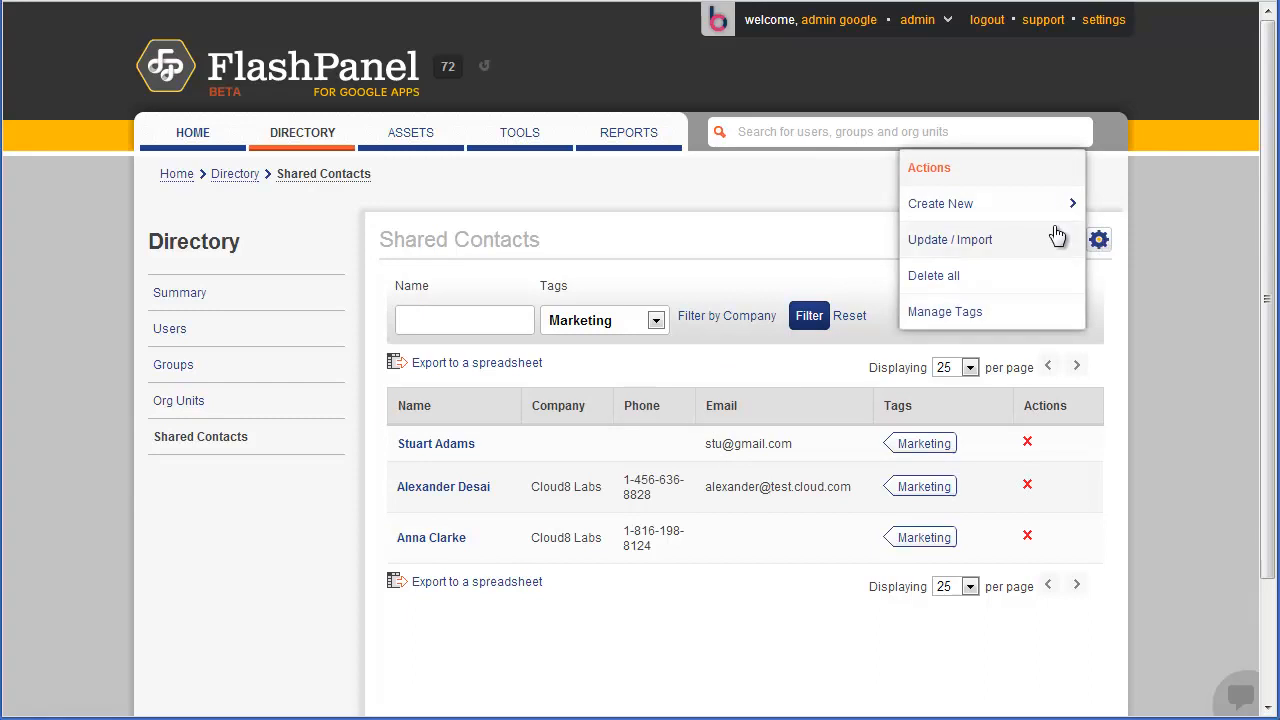
mouse_move(990, 217)
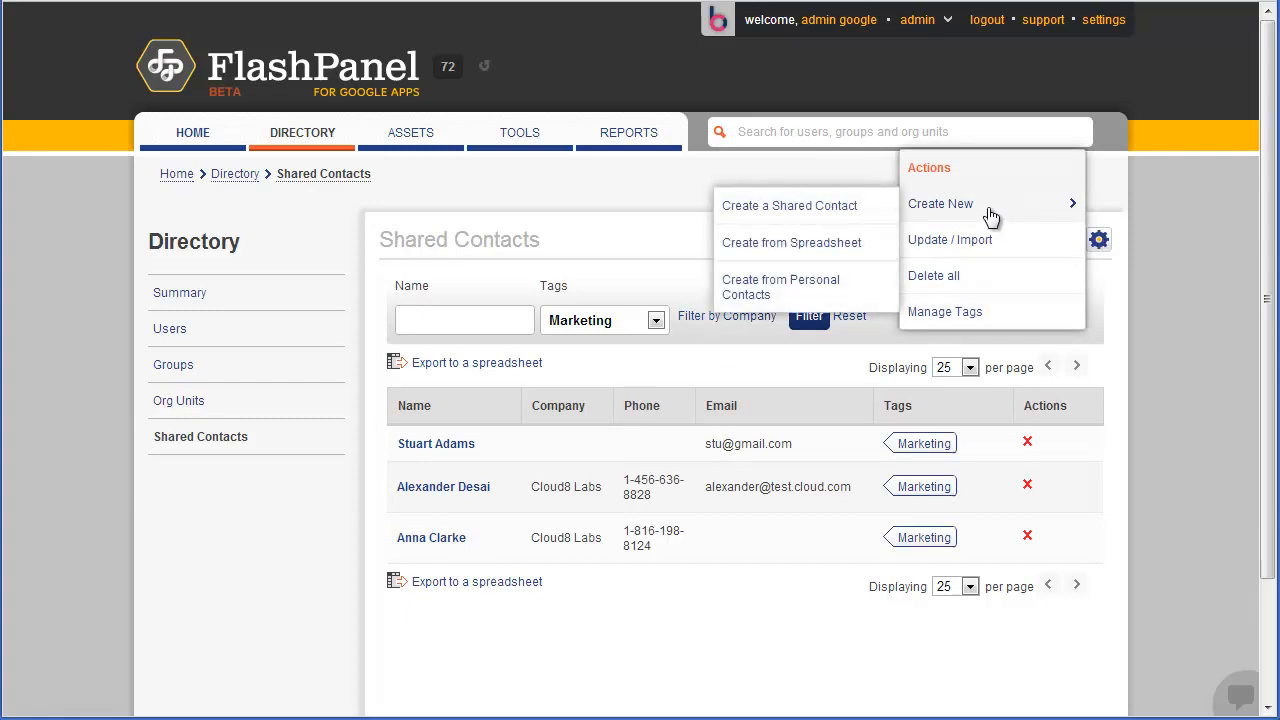
left_click(808, 243)
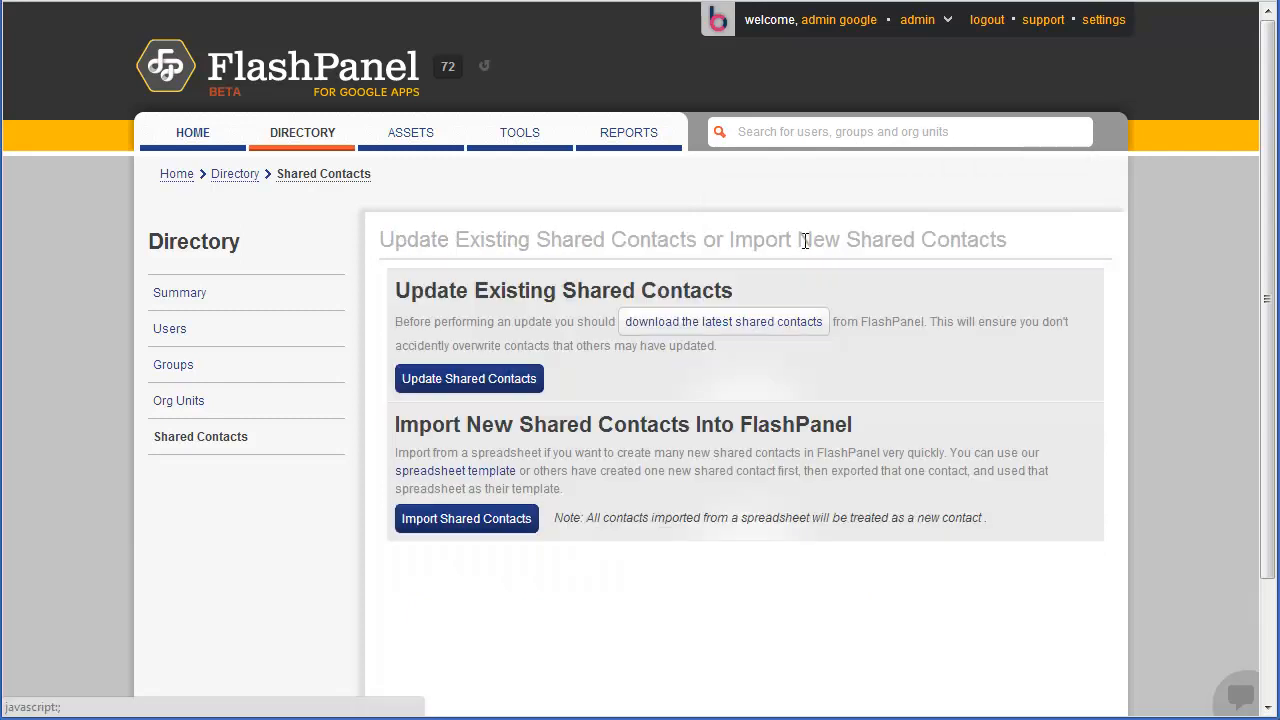
left_click(482, 379)
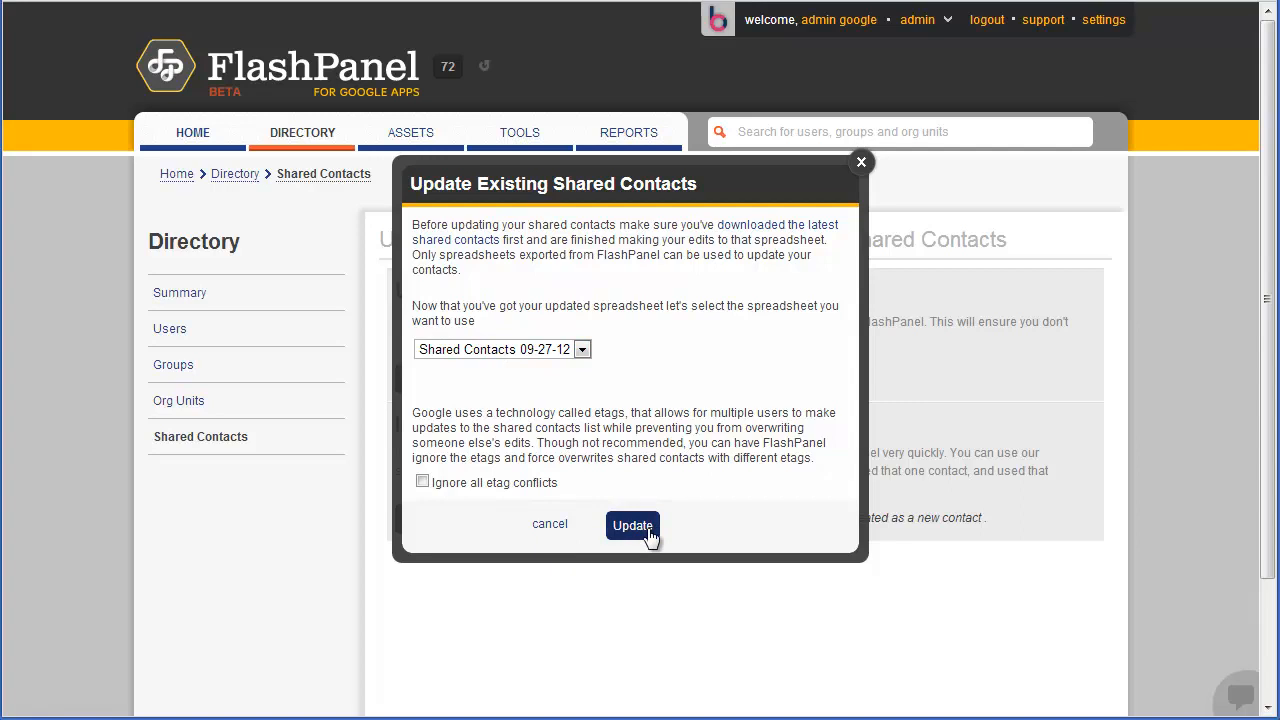
left_click(553, 527)
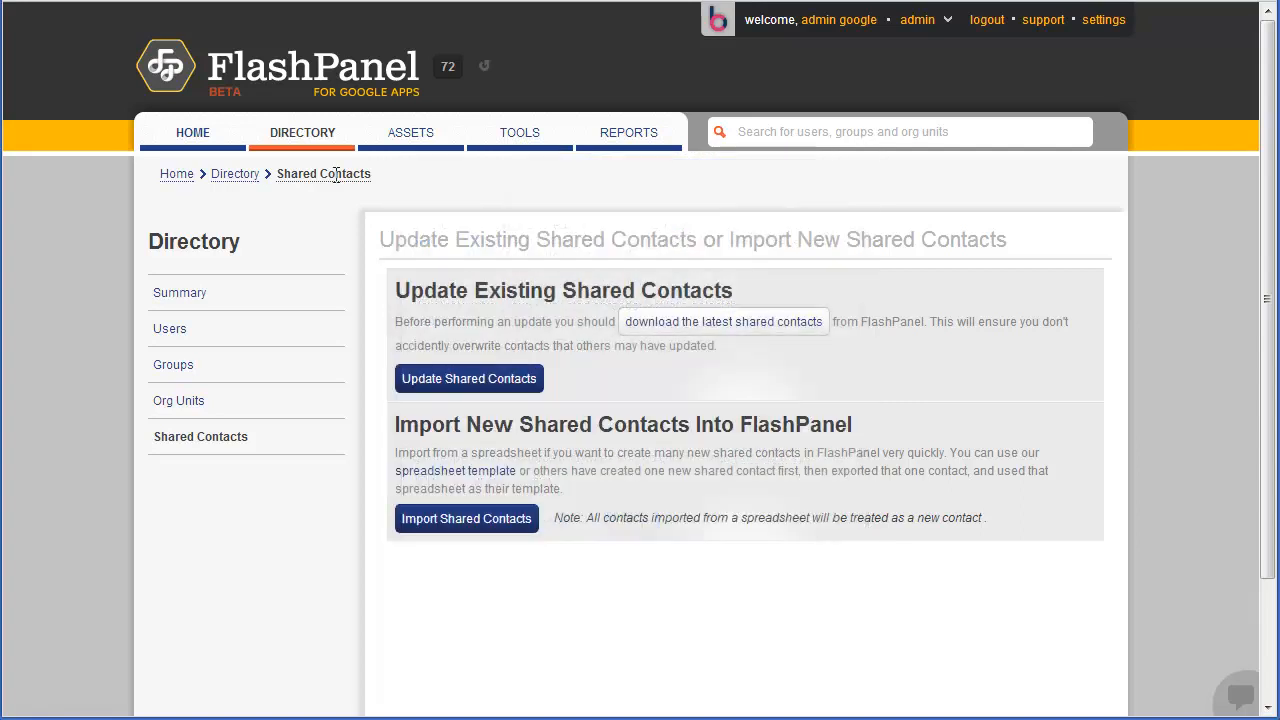
- Review the options for creating shared contacts from personal contacts, then cancel without creating any
left_click(1097, 240)
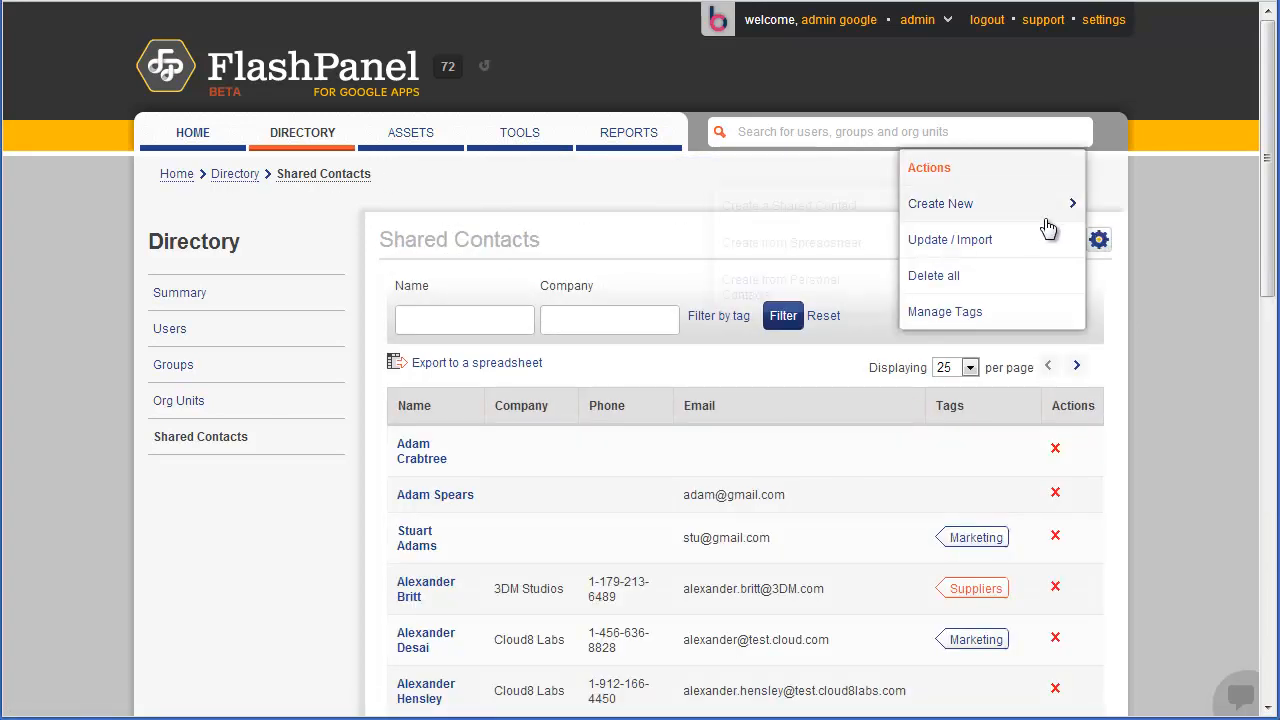
mouse_move(1045, 222)
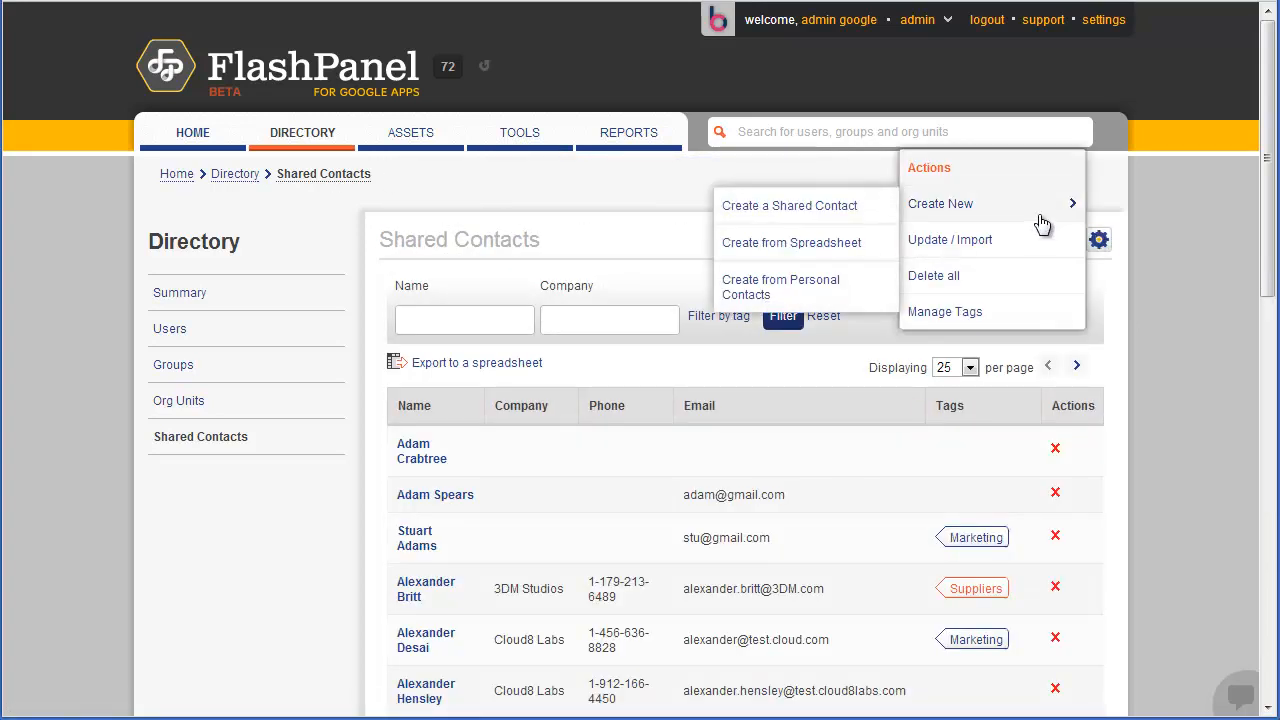
left_click(797, 287)
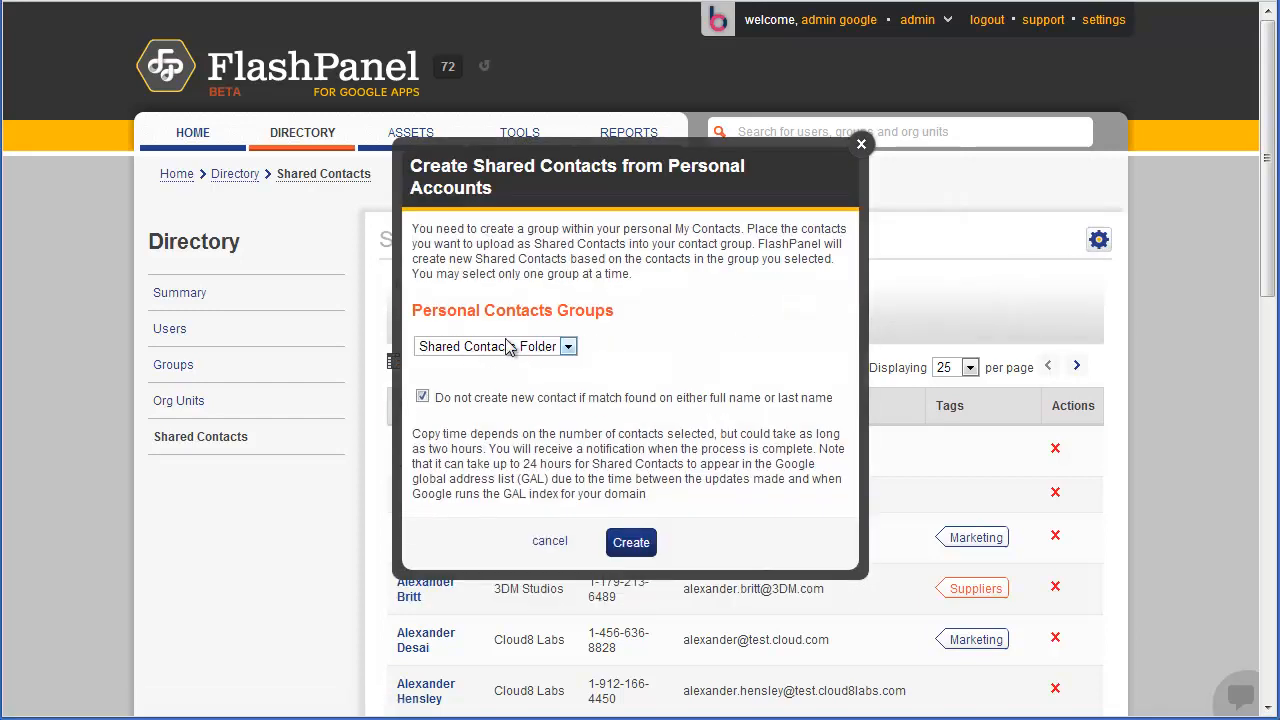
left_click(550, 541)
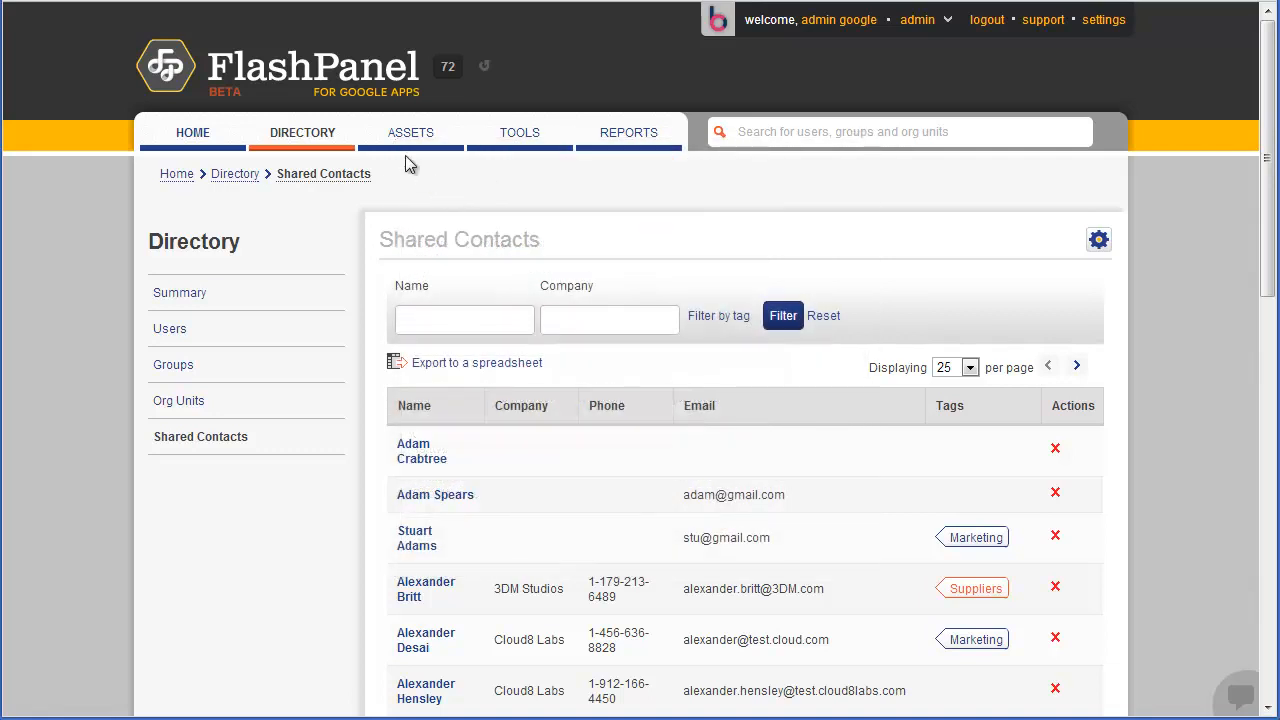
- Open the Assets summary and examine the Drive exposure figures and the document type chart
left_click(422, 143)
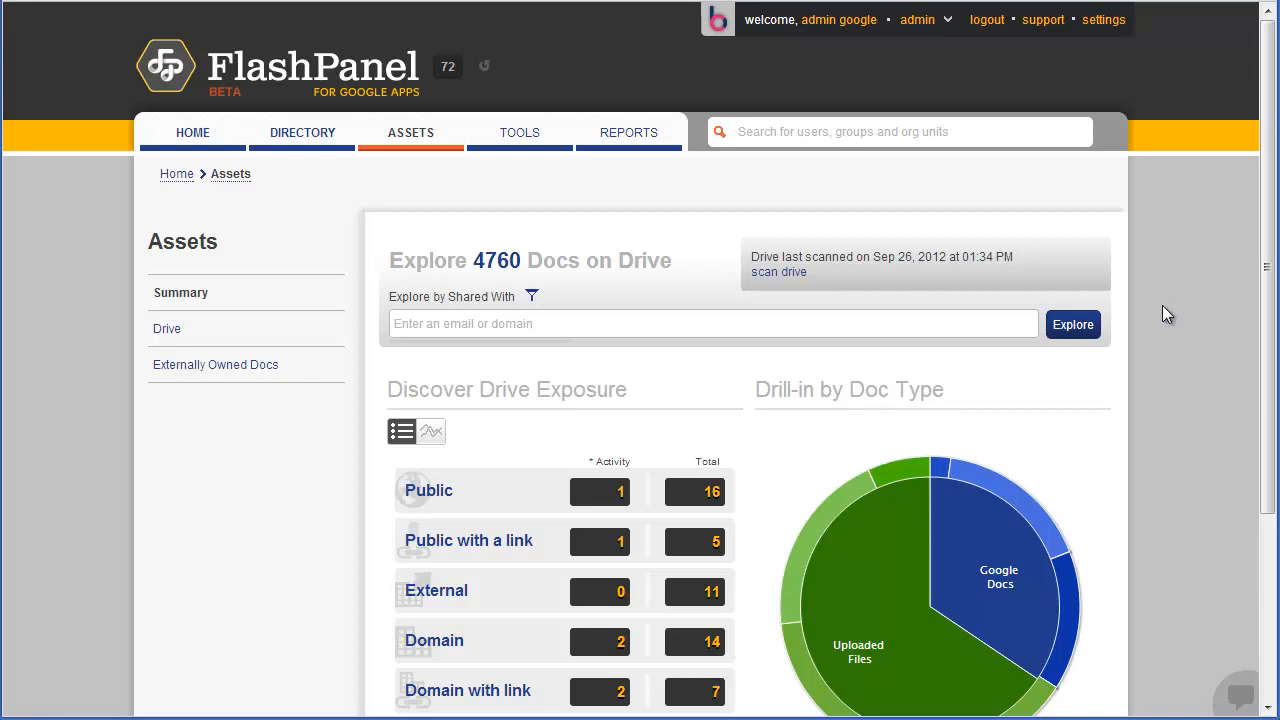
left_click_drag(1260, 251, 1268, 320)
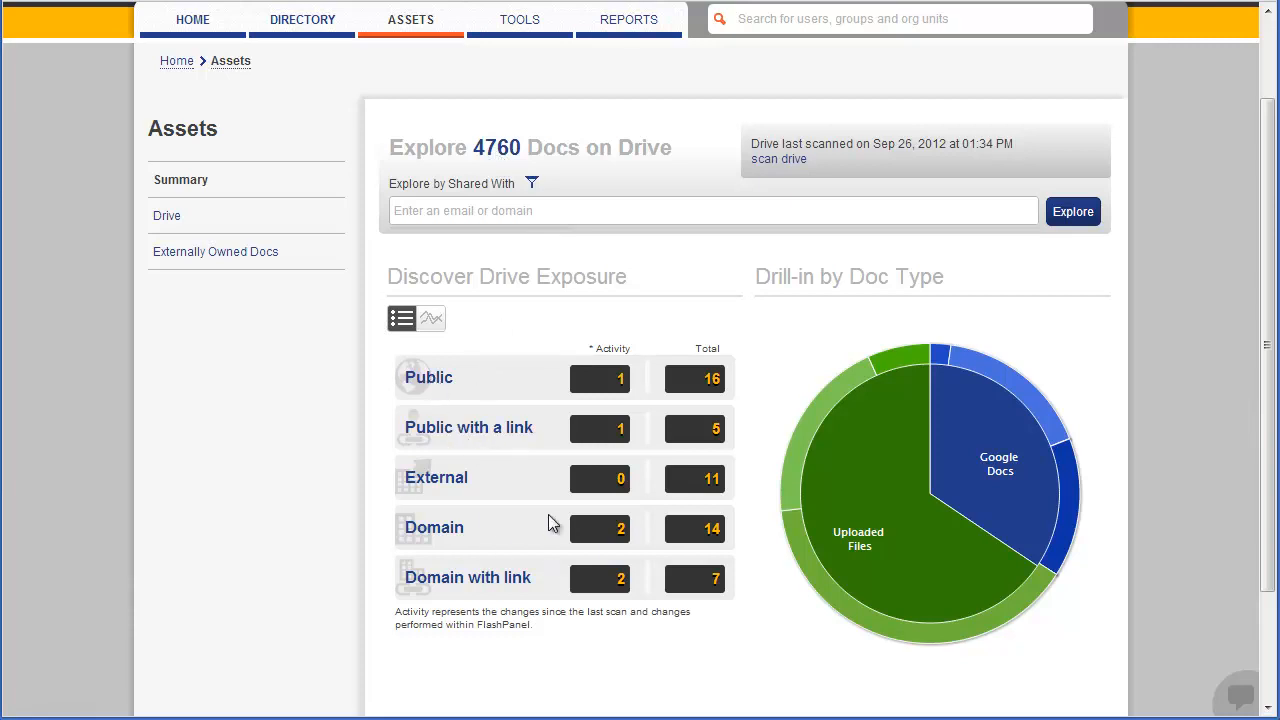
mouse_move(1052, 477)
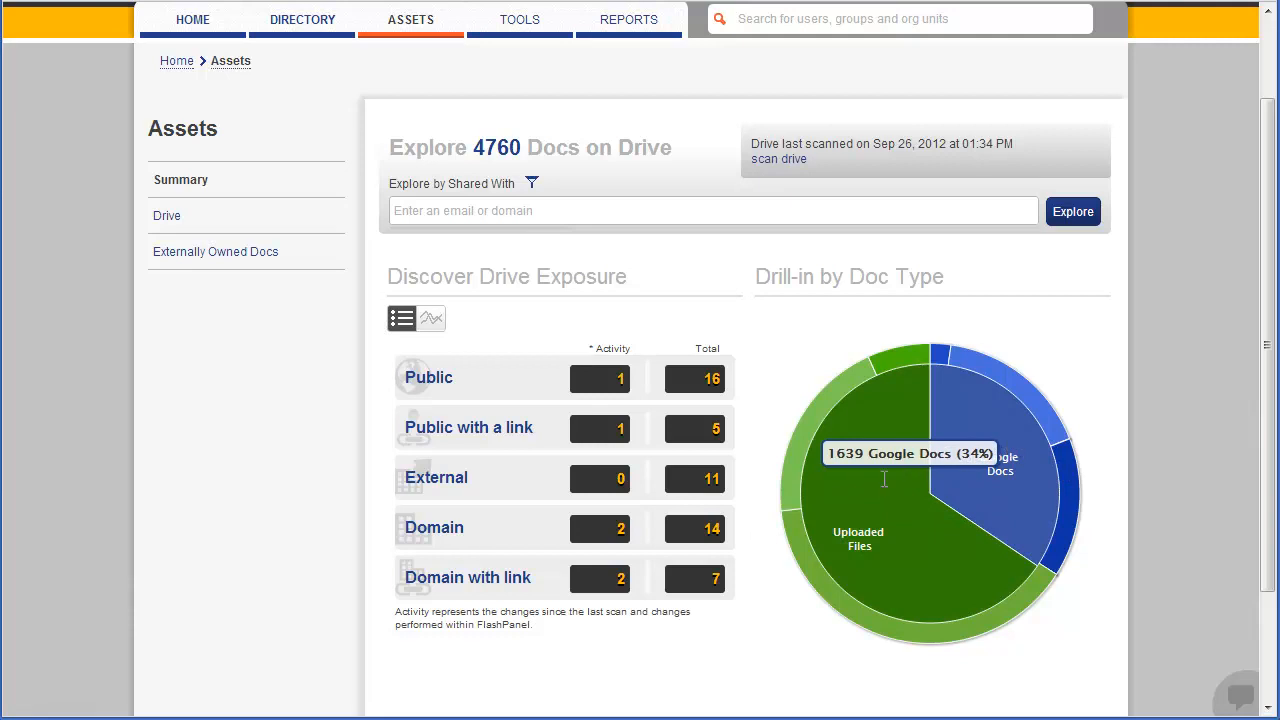
mouse_move(864, 497)
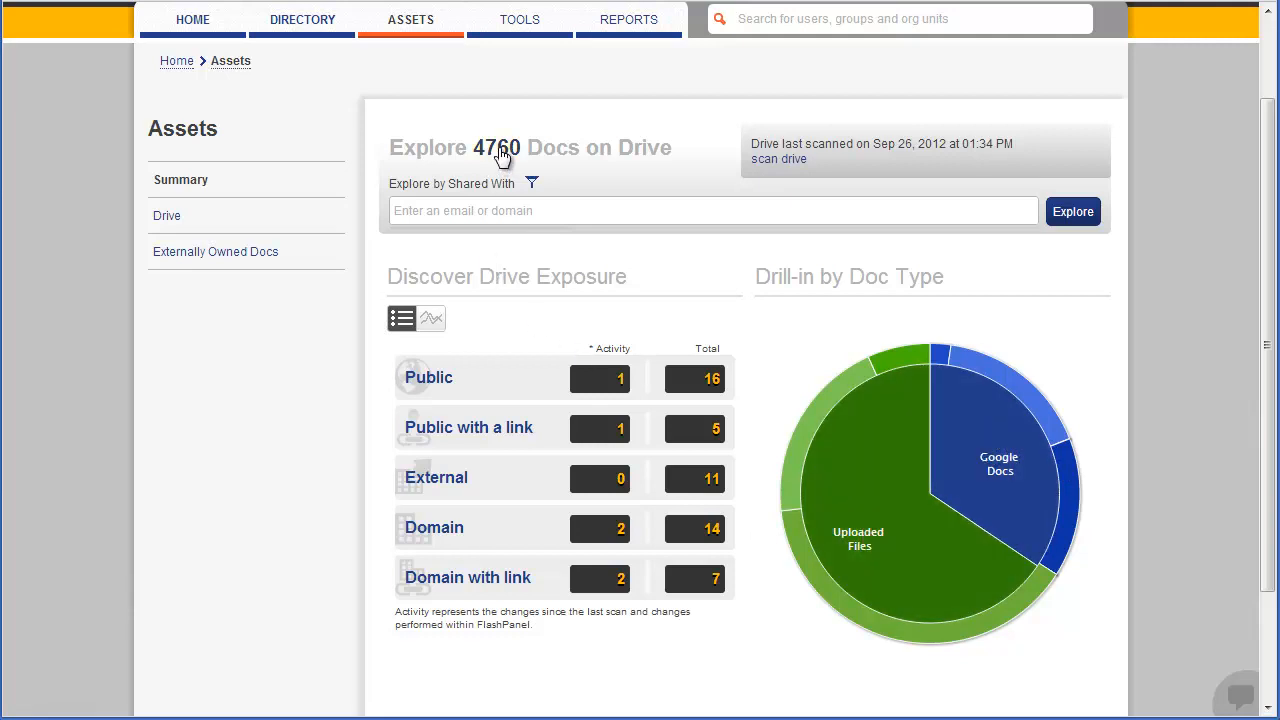
- Open the Drive document list and filter it with Owned by User set to the suggested user's e-mail
left_click(165, 215)
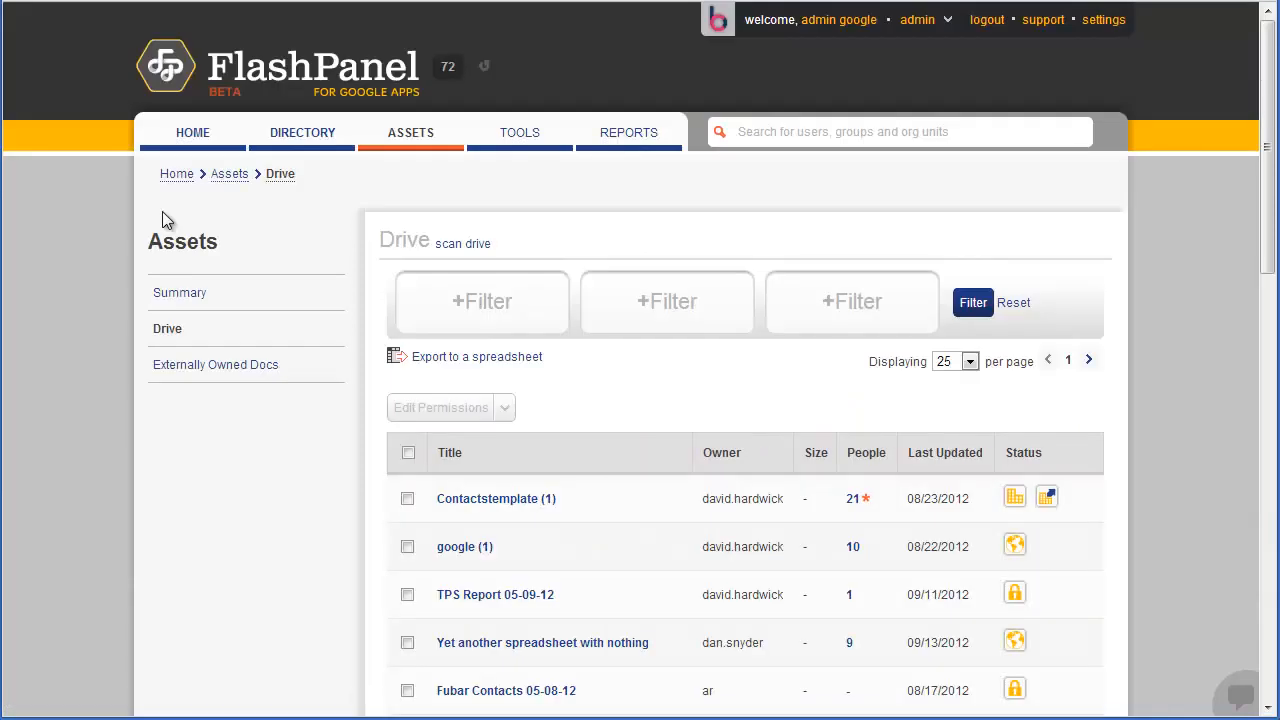
left_click(487, 314)
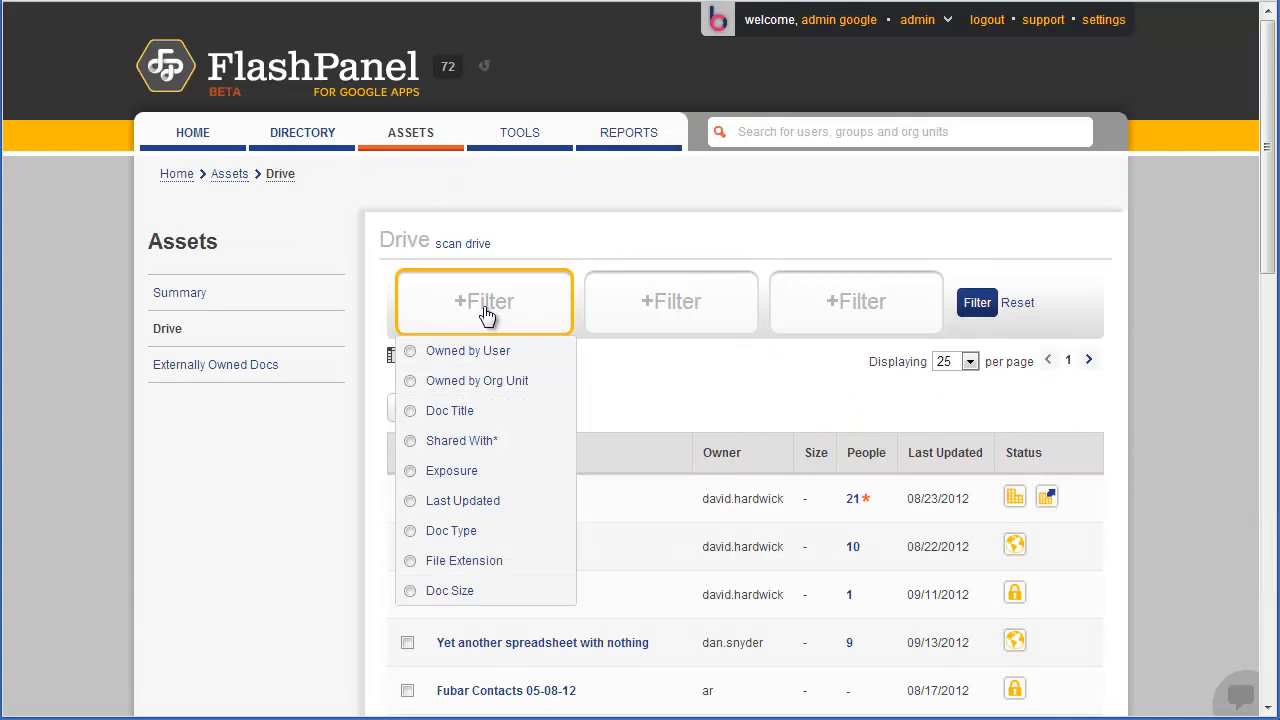
left_click(469, 359)
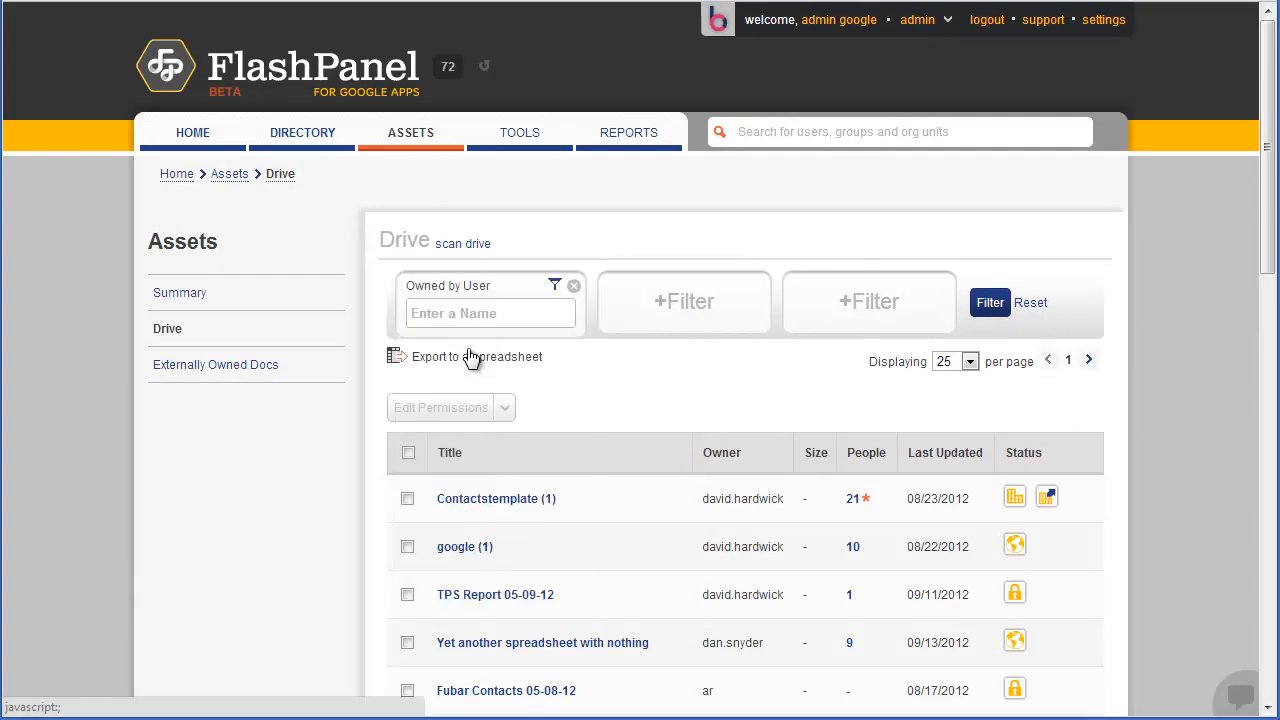
type("davi")
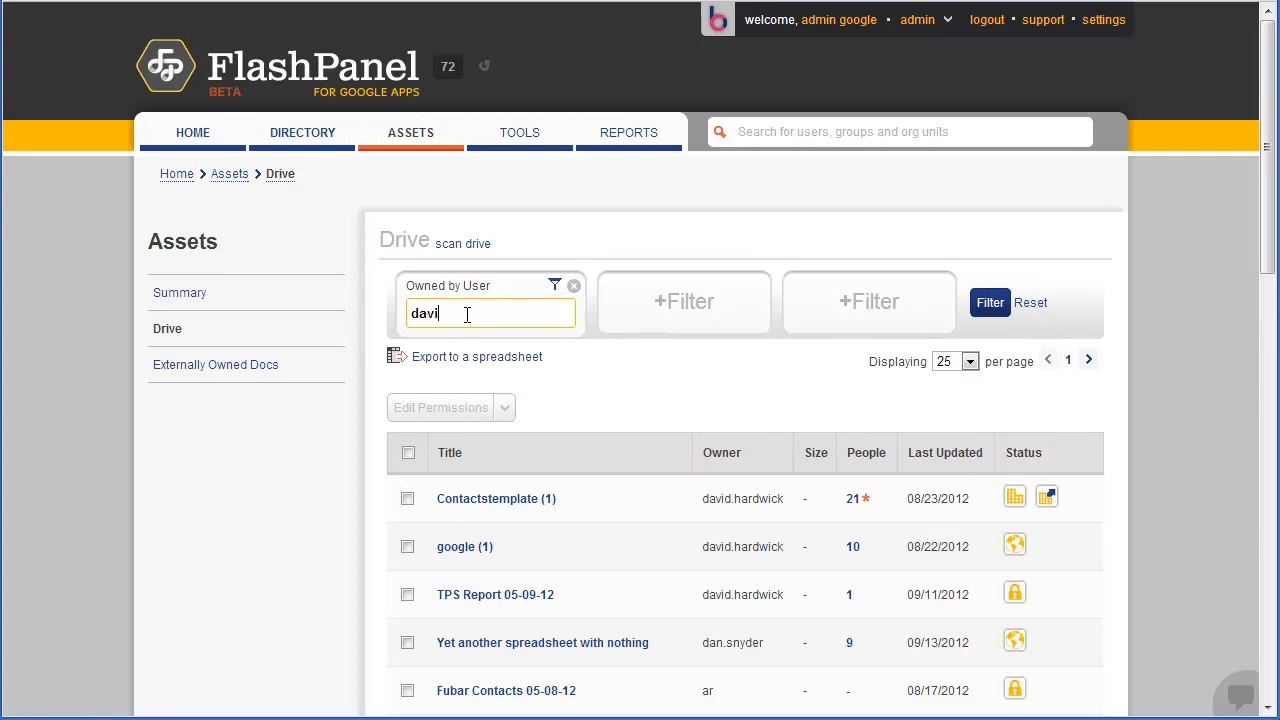
type("d")
left_click(522, 394)
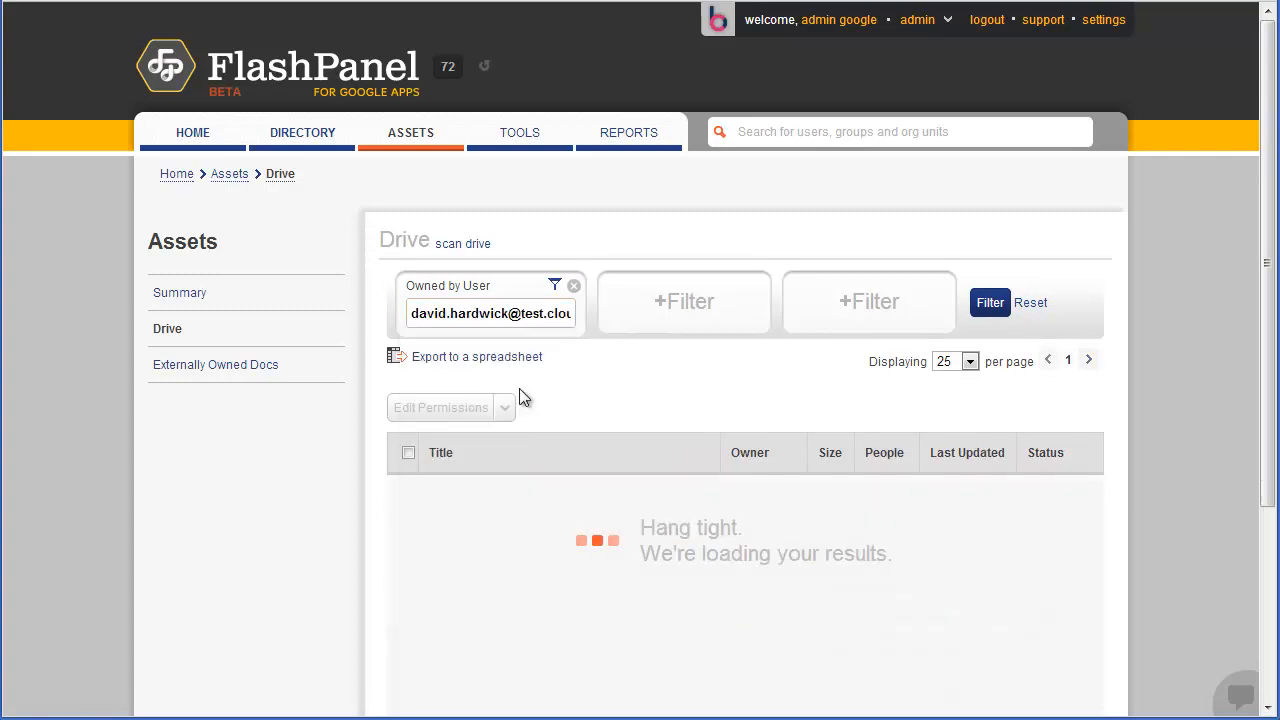
- Inspect the domain and external sharing settings of the Contactstemplate (1) document
left_click_drag(1270, 174, 1270, 243)
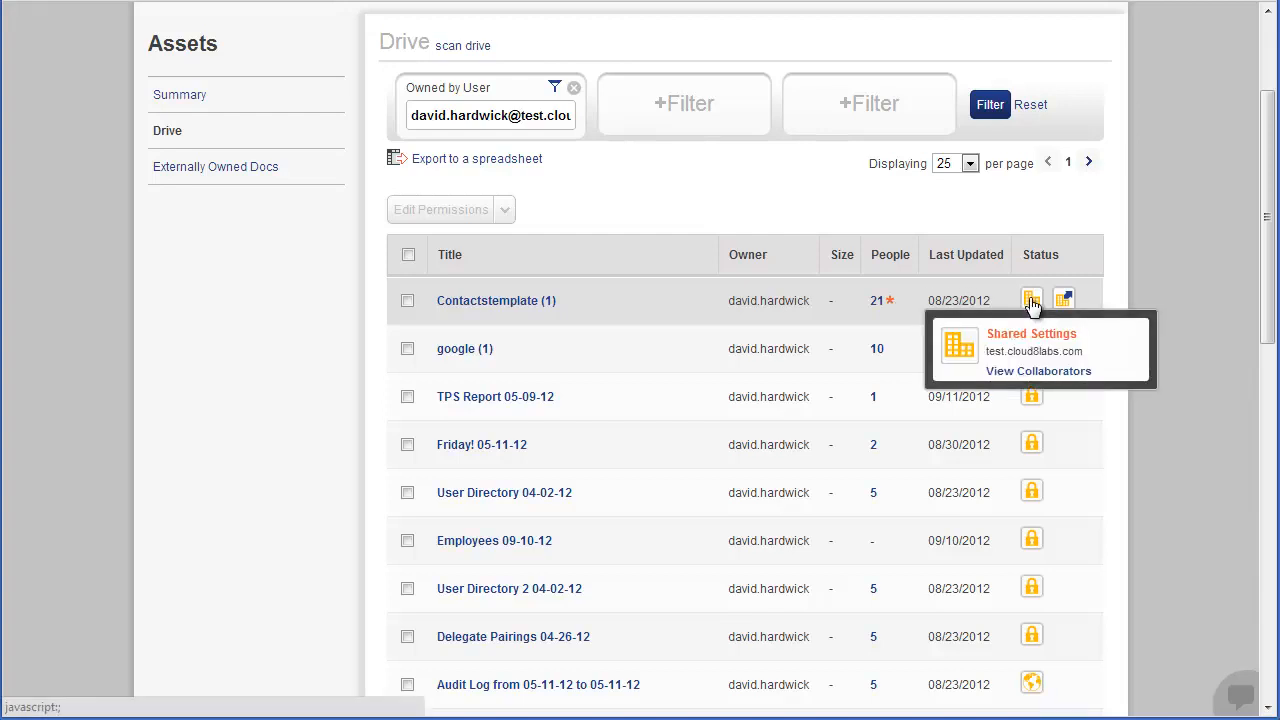
mouse_move(1065, 304)
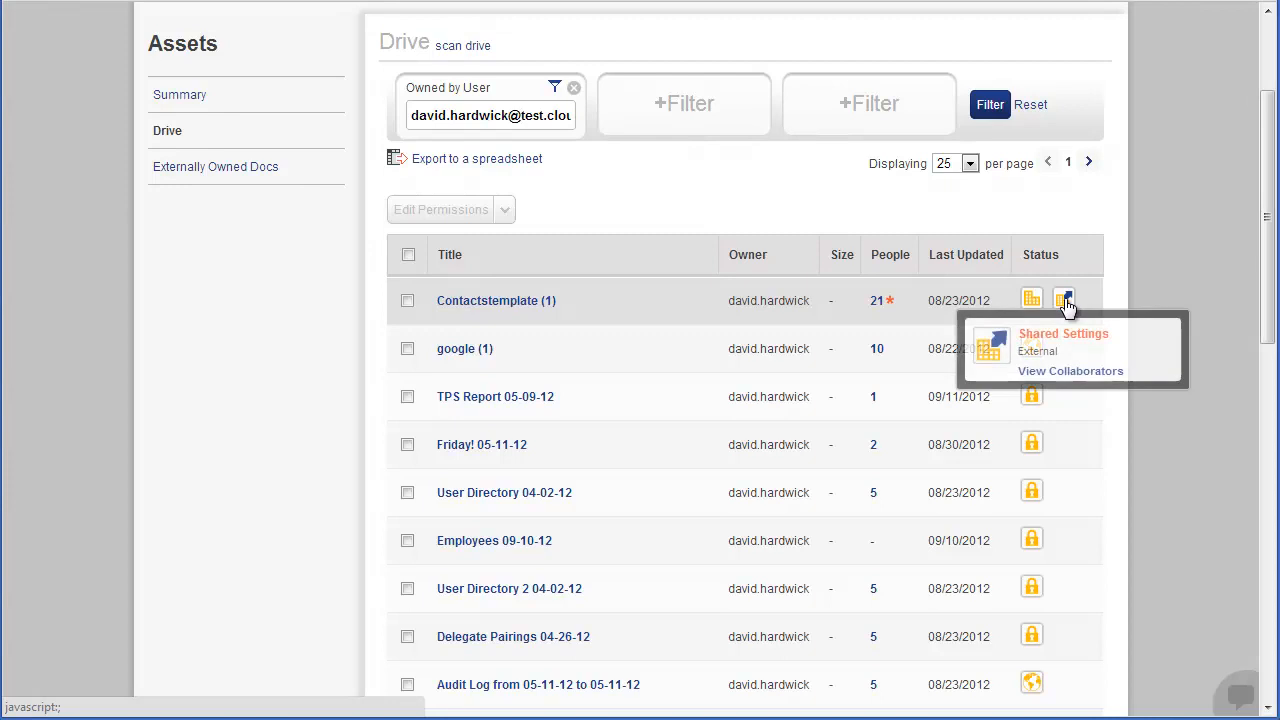
- Select all documents in the filtered Drive list and show the available bulk permission editing options
left_click(407, 301)
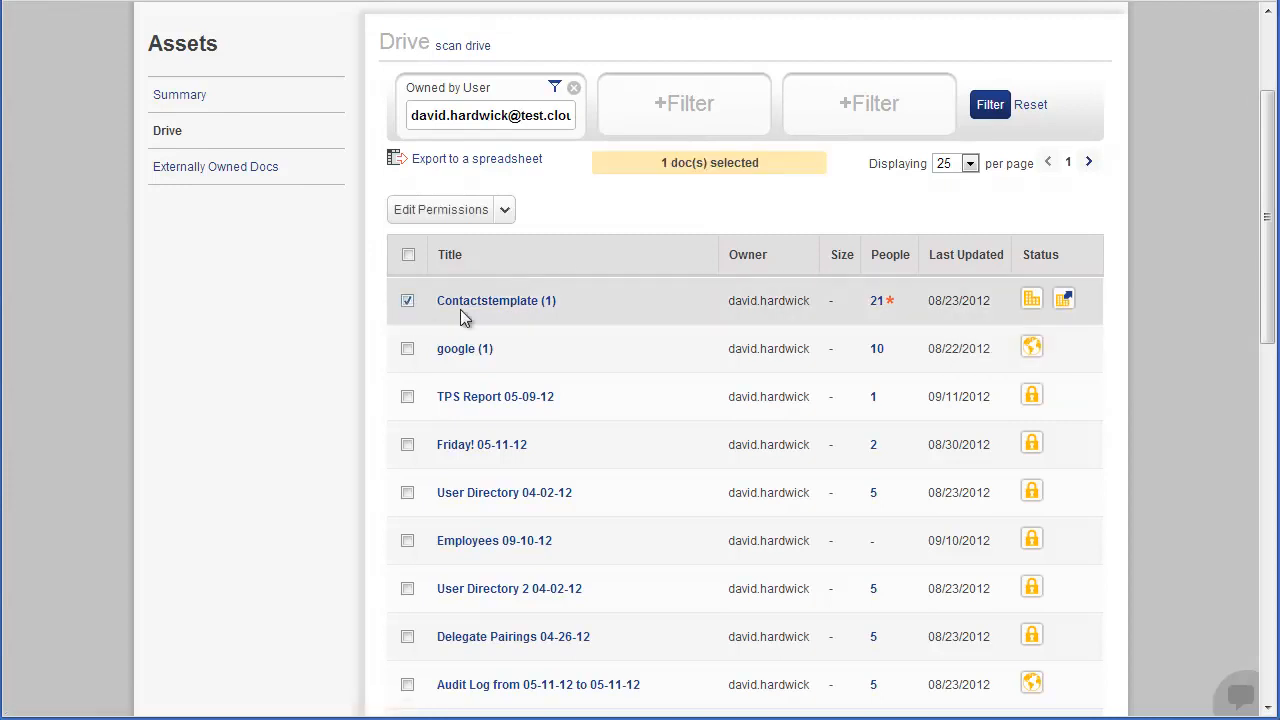
left_click(408, 256)
left_click(775, 168)
left_click(503, 212)
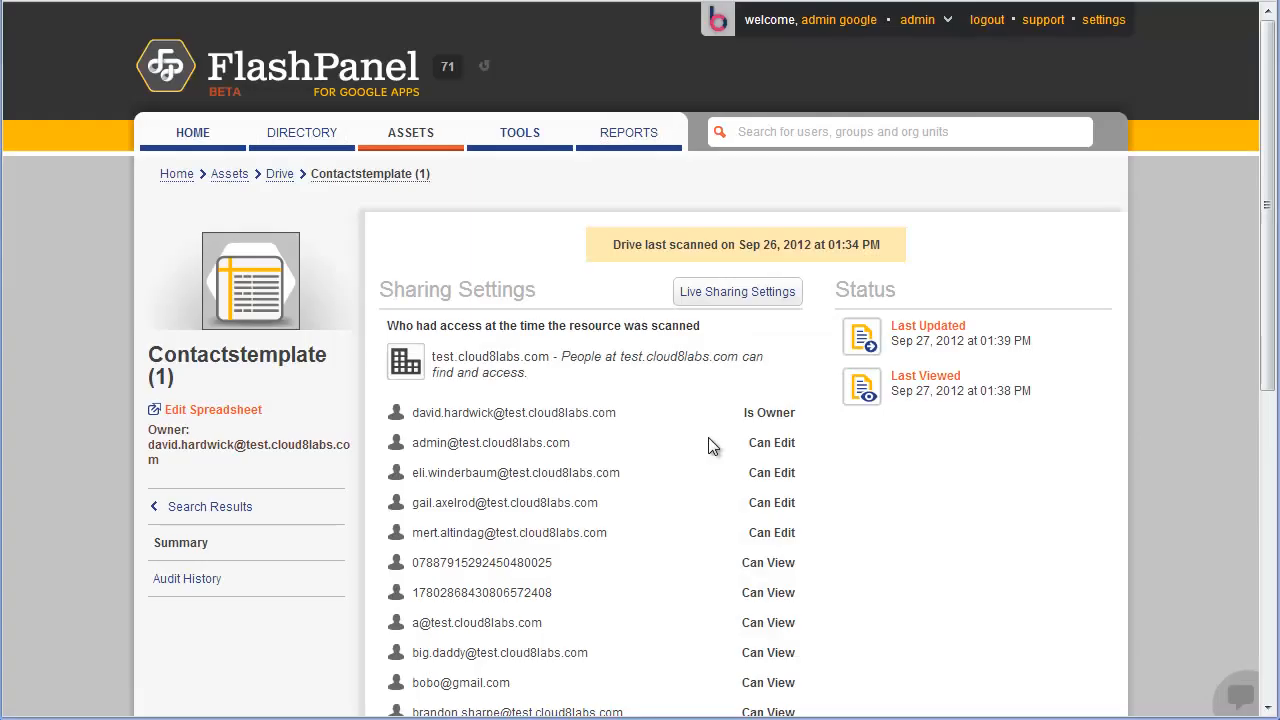
- Open the live sharing settings of Contactstemplate (1) and make the admin account its owner
left_click(736, 296)
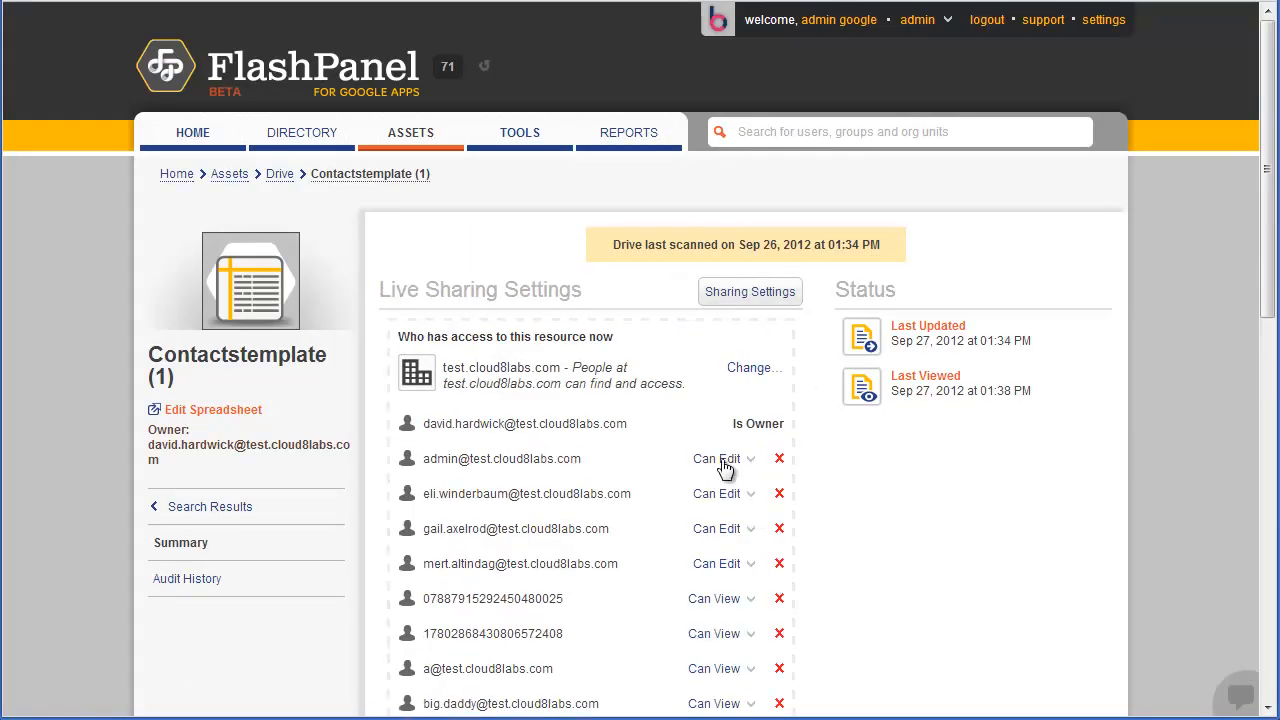
left_click(724, 464)
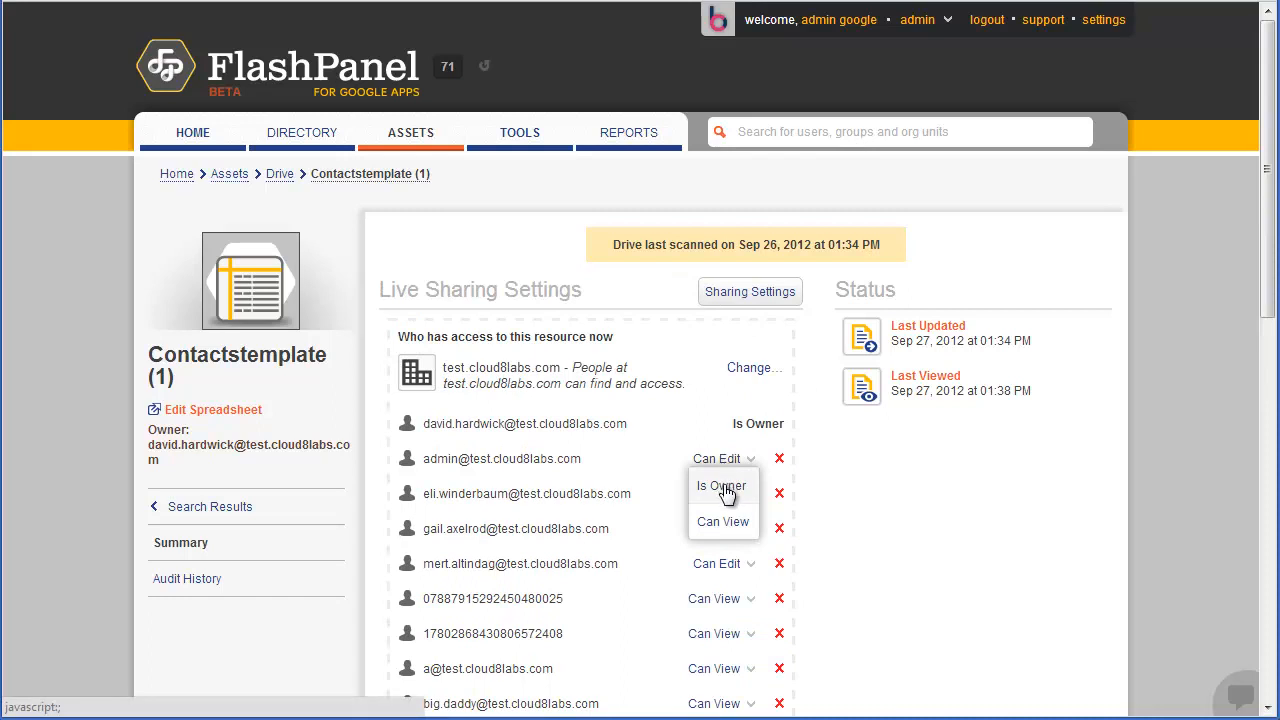
left_click(726, 490)
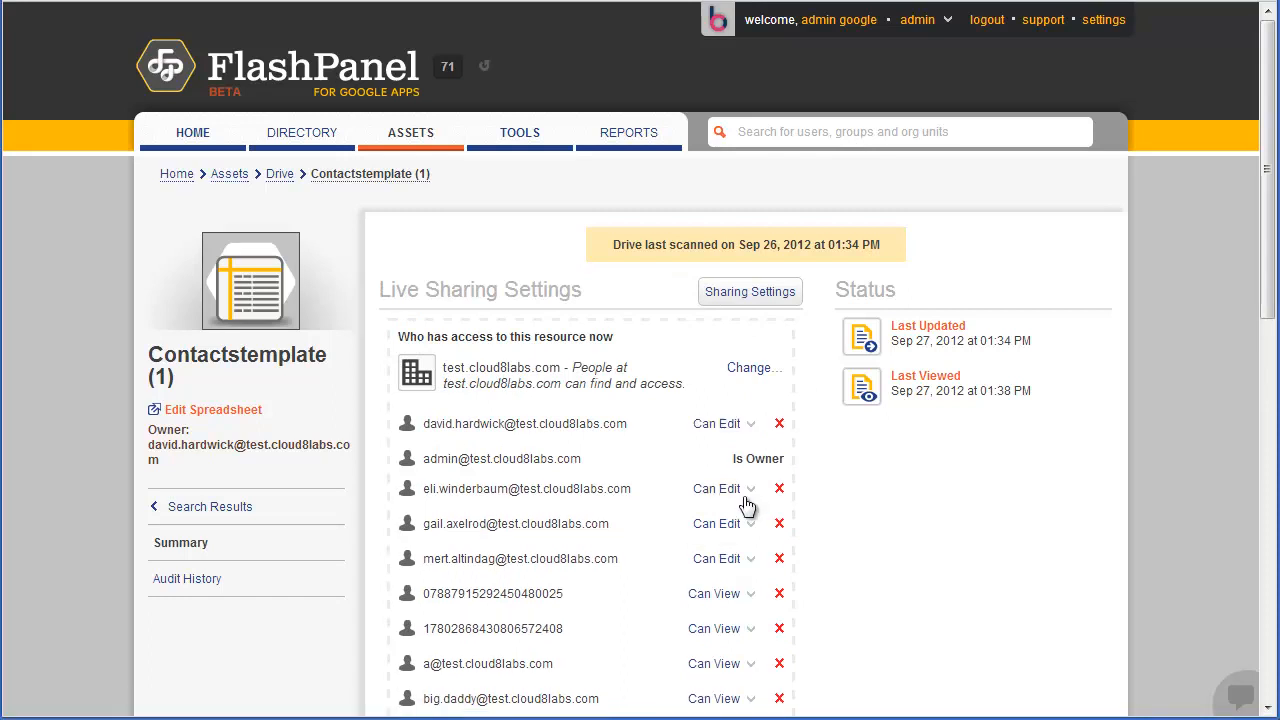
- Remove several collaborators from Contactstemplate (1) and save the sharing changes
left_click(779, 526)
left_click(779, 558)
left_click(779, 590)
scroll(782, 585, "down", 10)
left_click(491, 579)
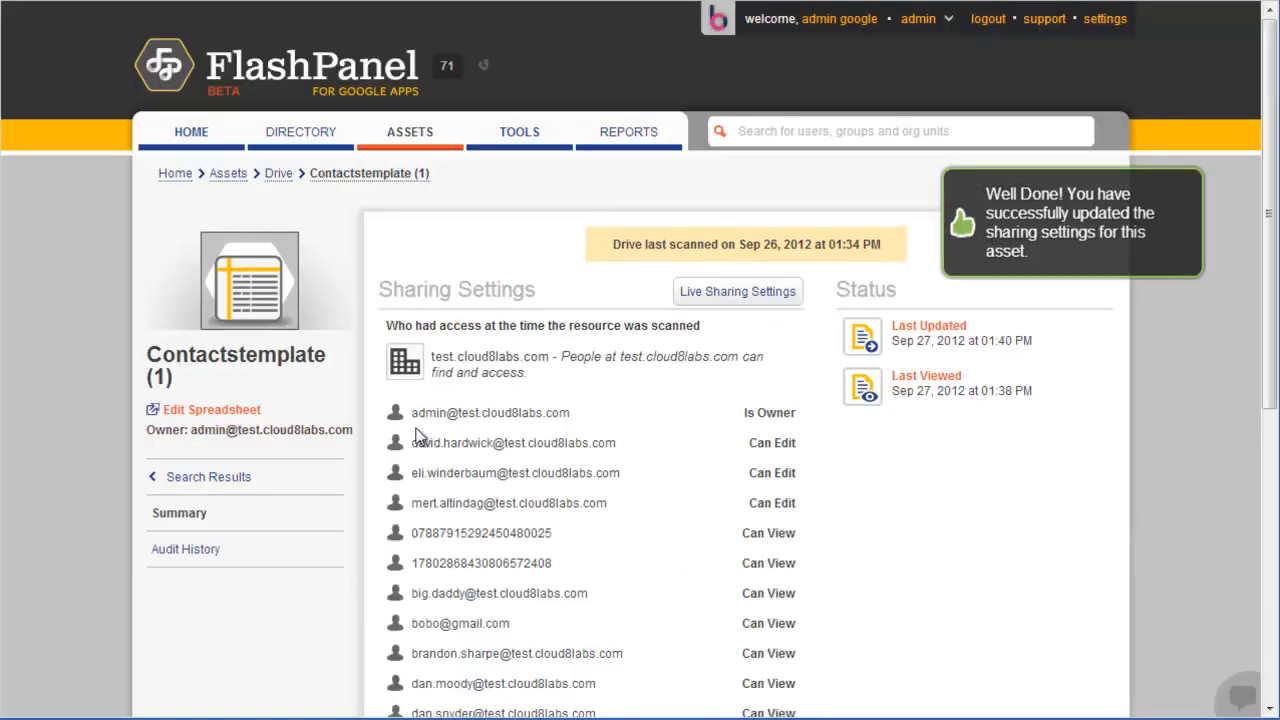
- Open and close the Contactstemplate (1) spreadsheet, then remove the previous owner's access in the live sharing settings and save
left_click(215, 411)
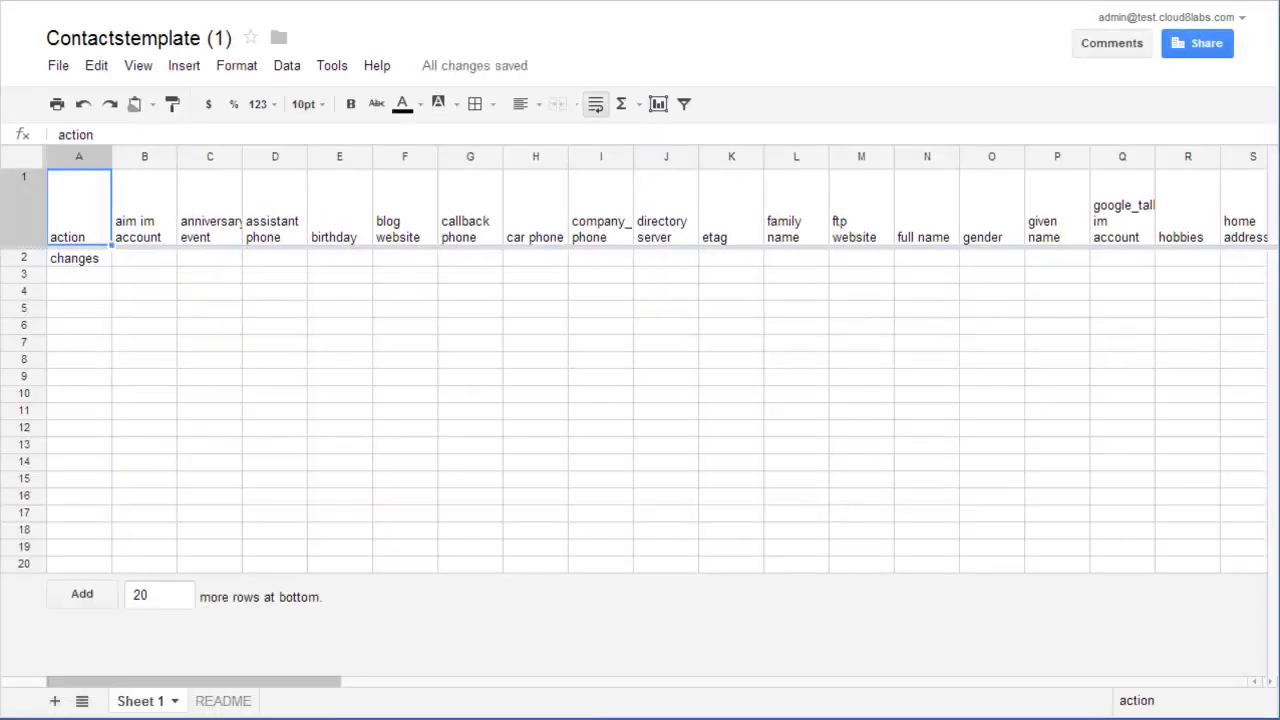
key("ctrl+w")
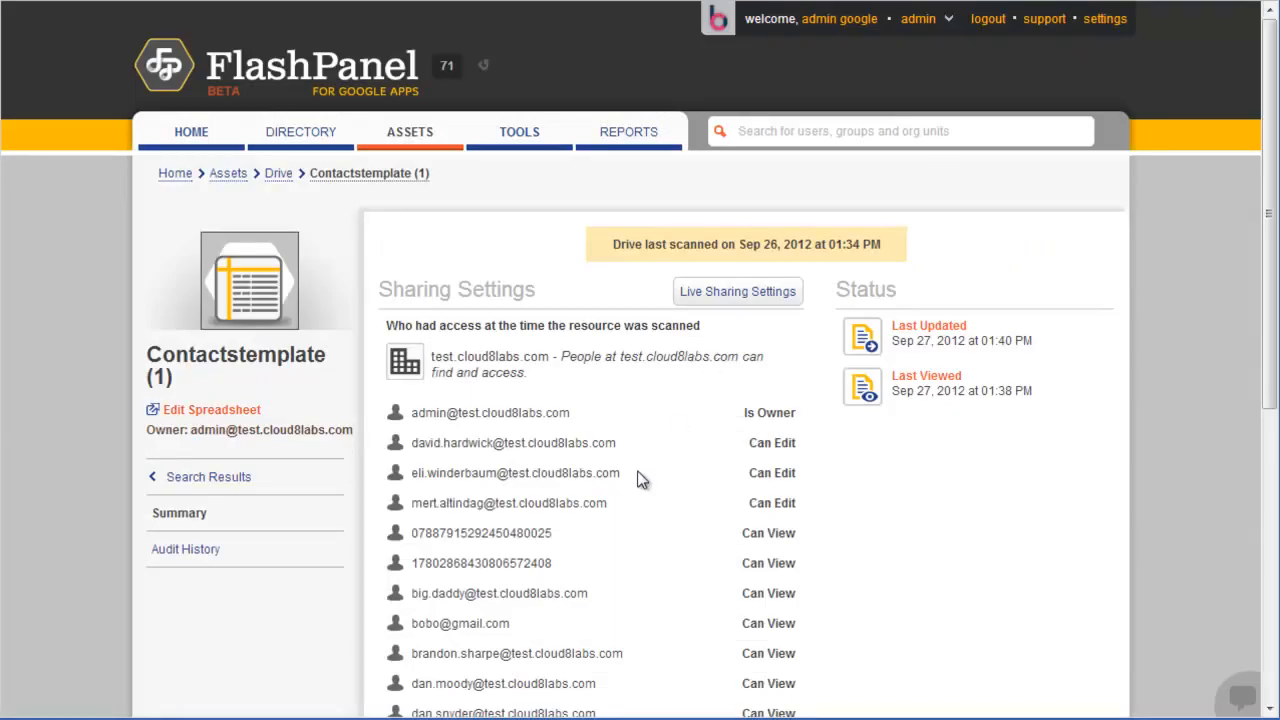
left_click(775, 295)
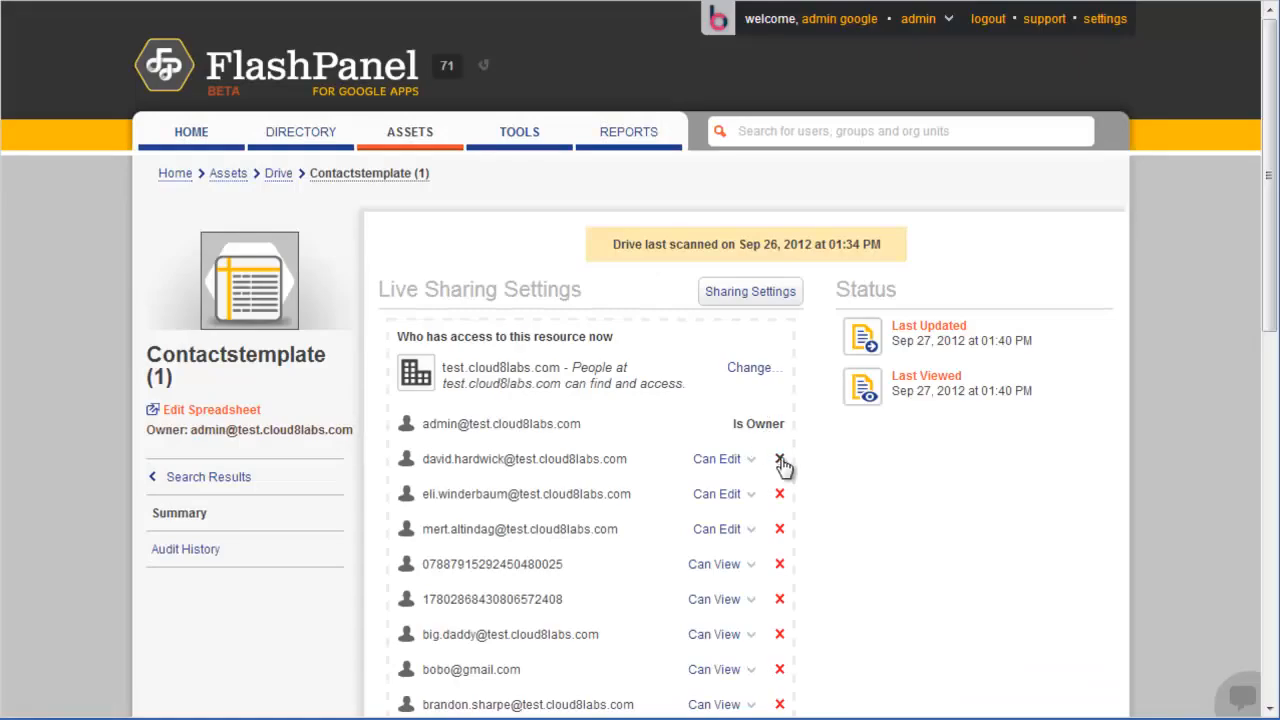
left_click(780, 460)
scroll(807, 455, "down", 8)
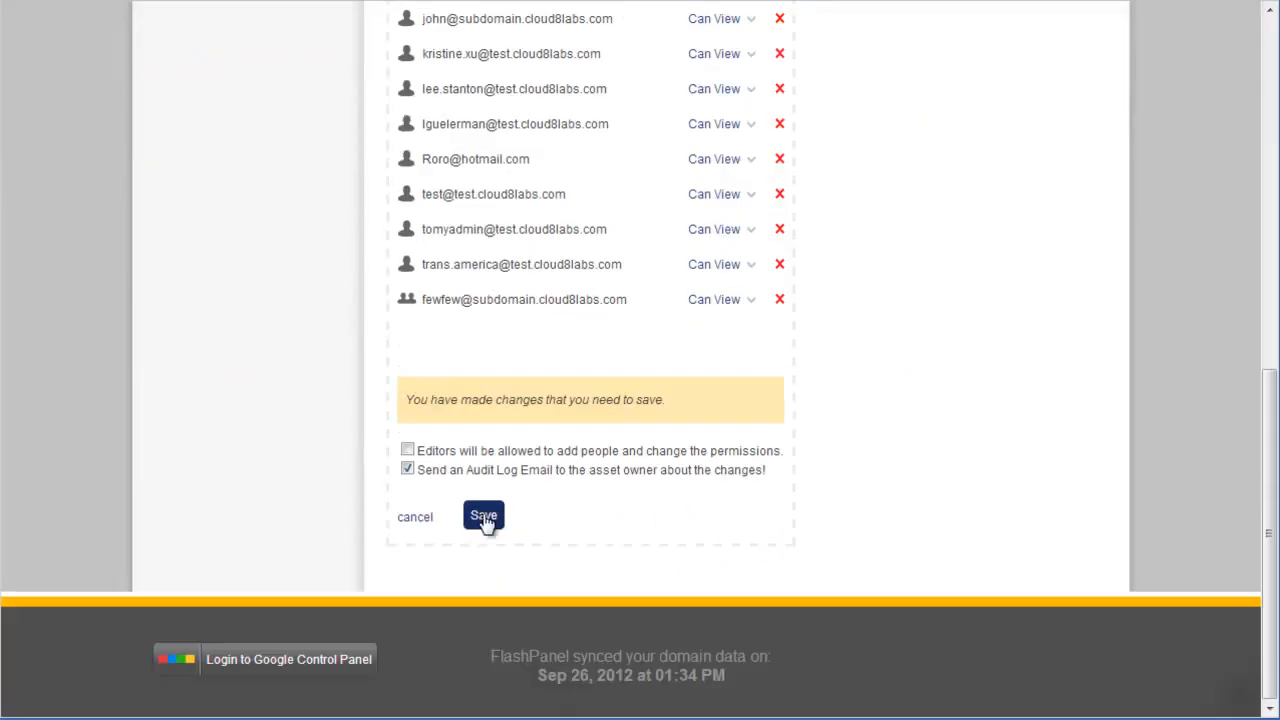
left_click(484, 516)
- Open the Signatures tool and start creating a new signature
left_click(508, 145)
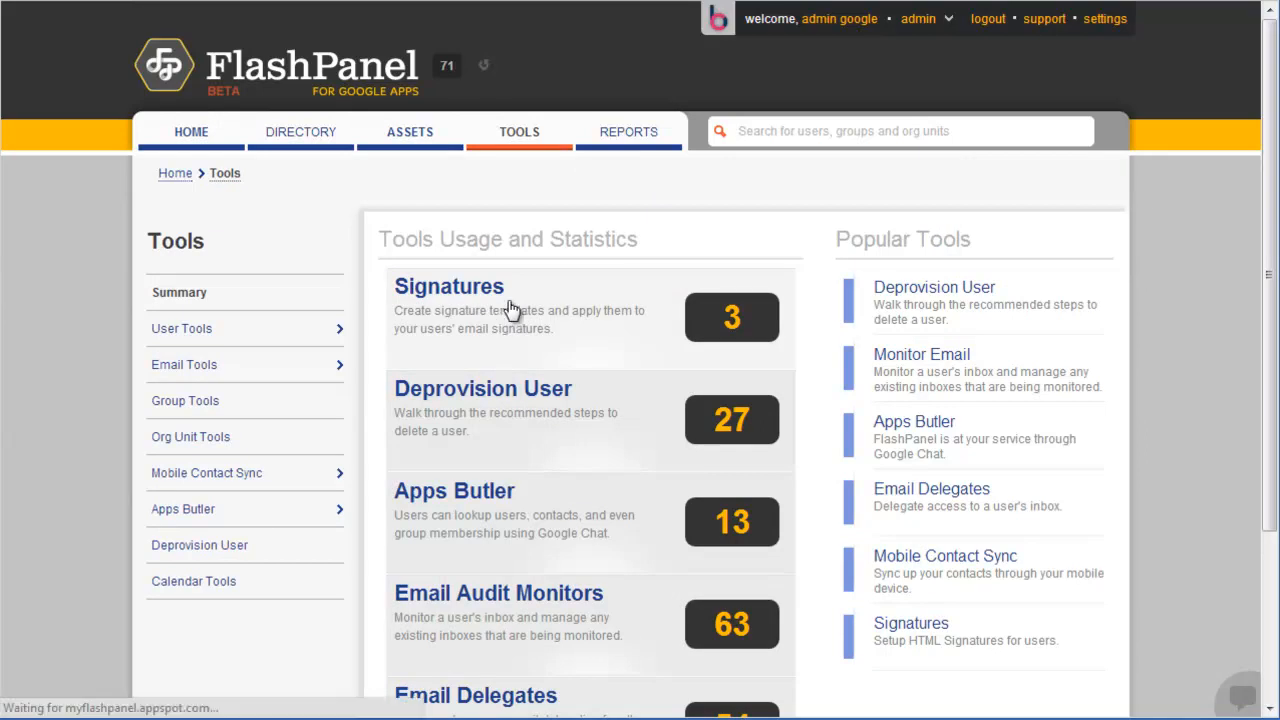
left_click(508, 306)
left_click(790, 240)
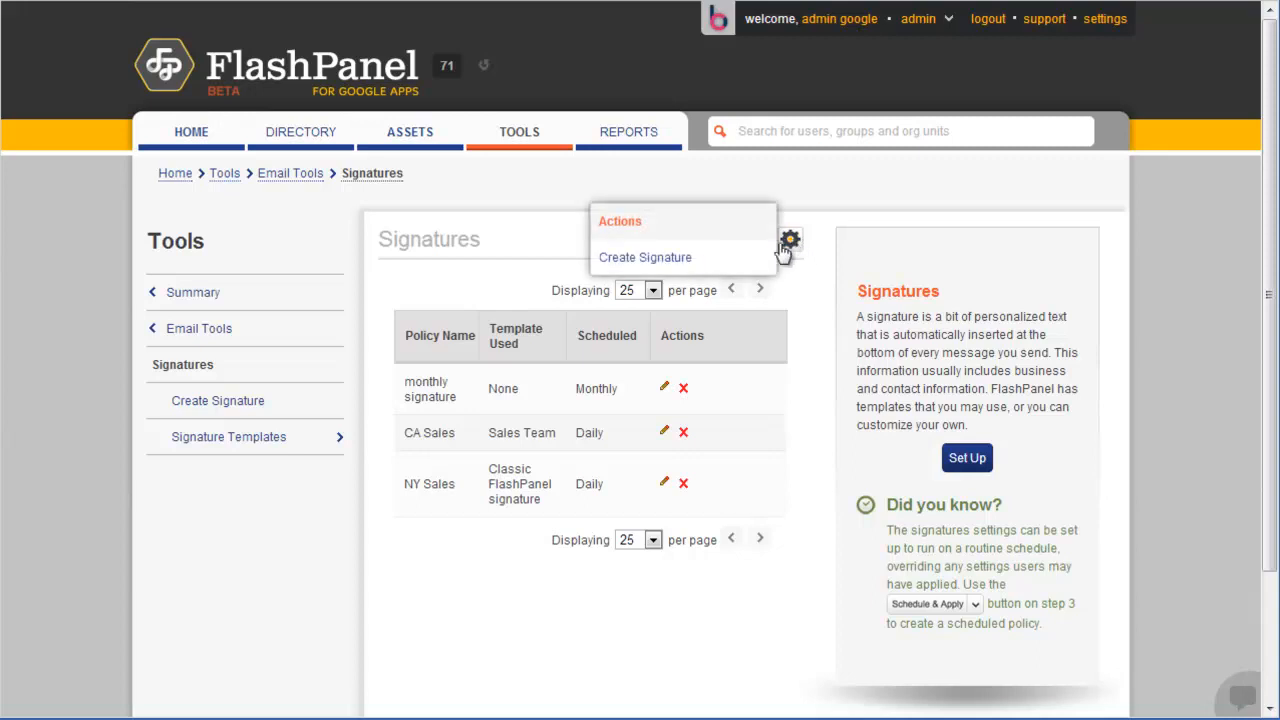
left_click(746, 258)
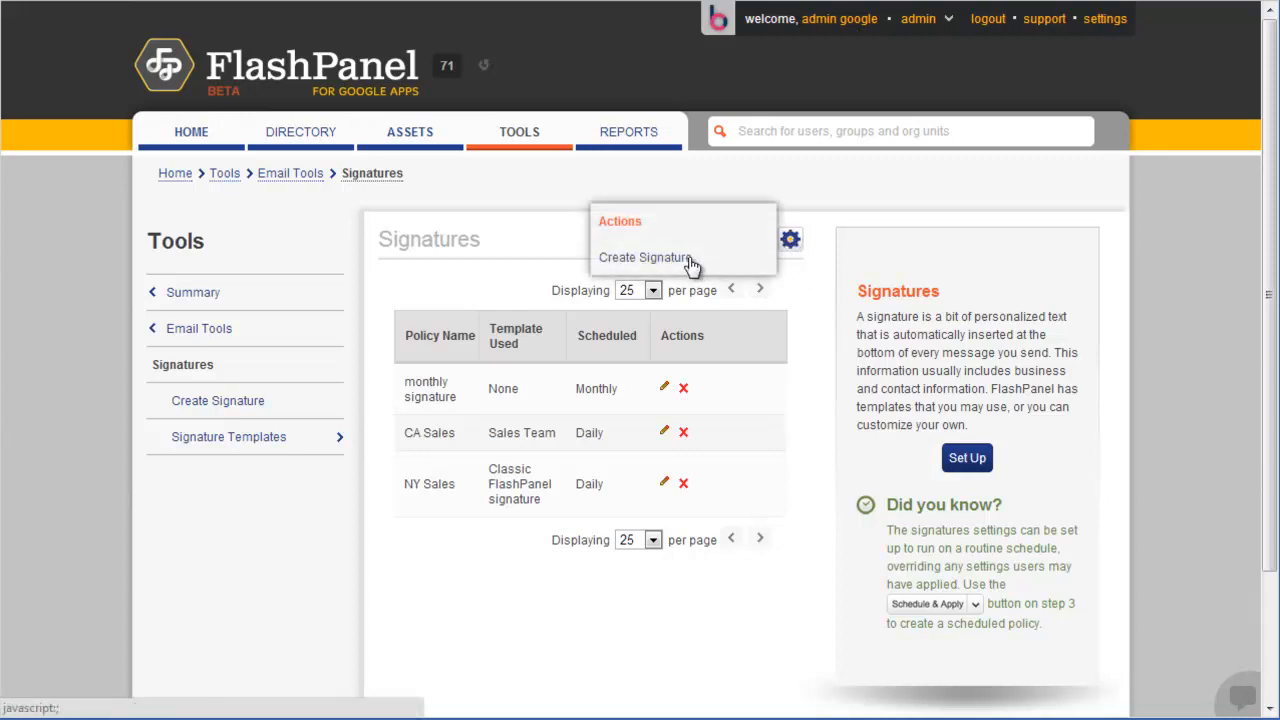
scroll(737, 377, "down", 2)
- Insert the First Name, Last Name and Email contact fields into the signature body and preview the signature
left_click(563, 377)
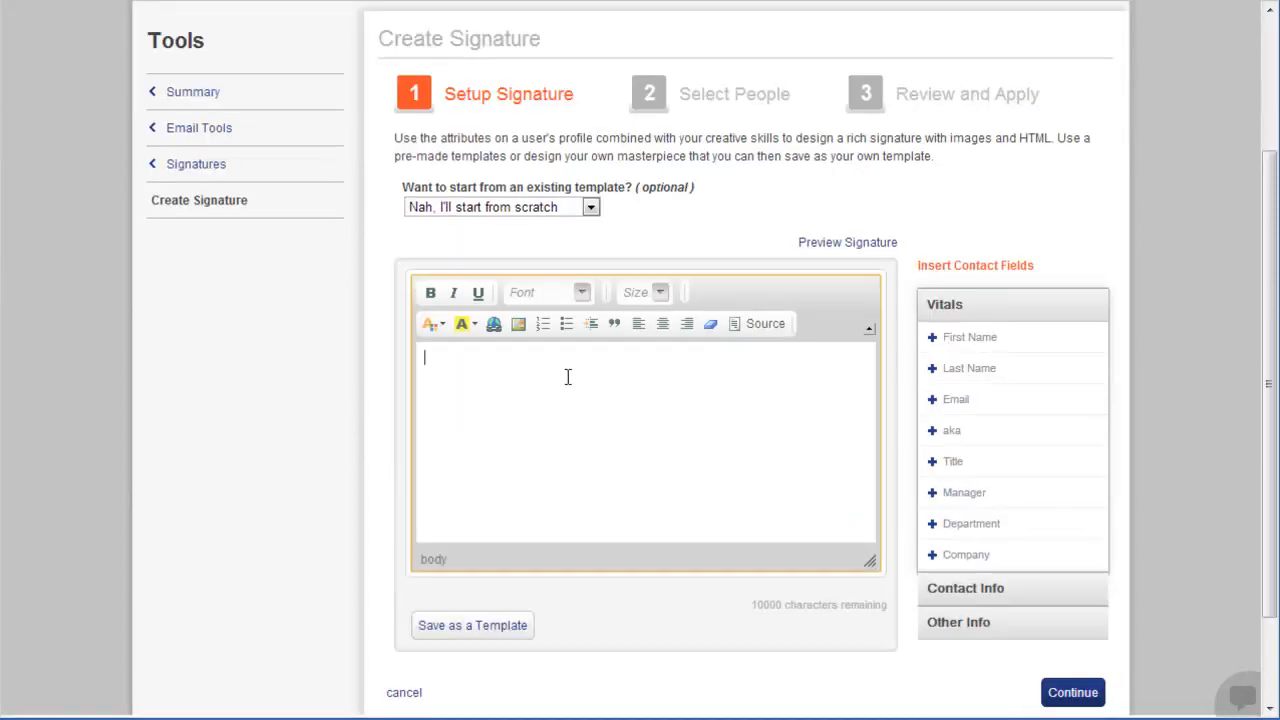
left_click(969, 345)
left_click(945, 368)
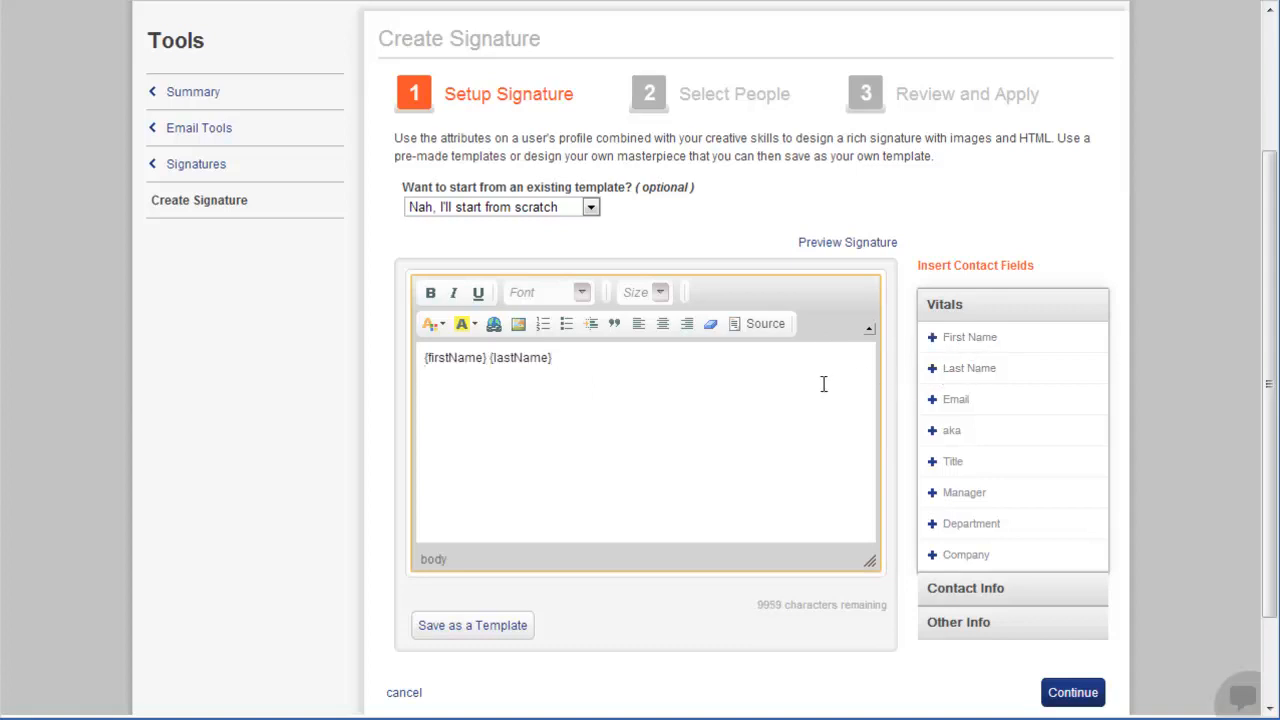
left_click(856, 246)
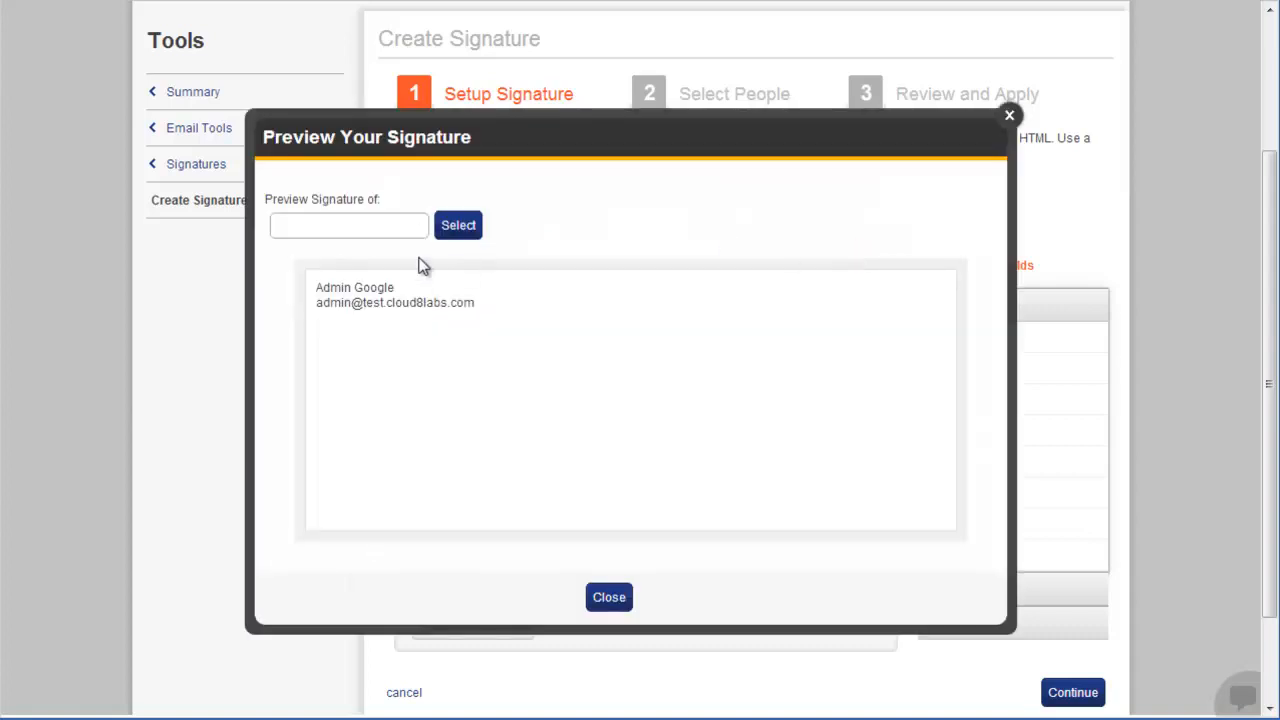
left_click(1009, 116)
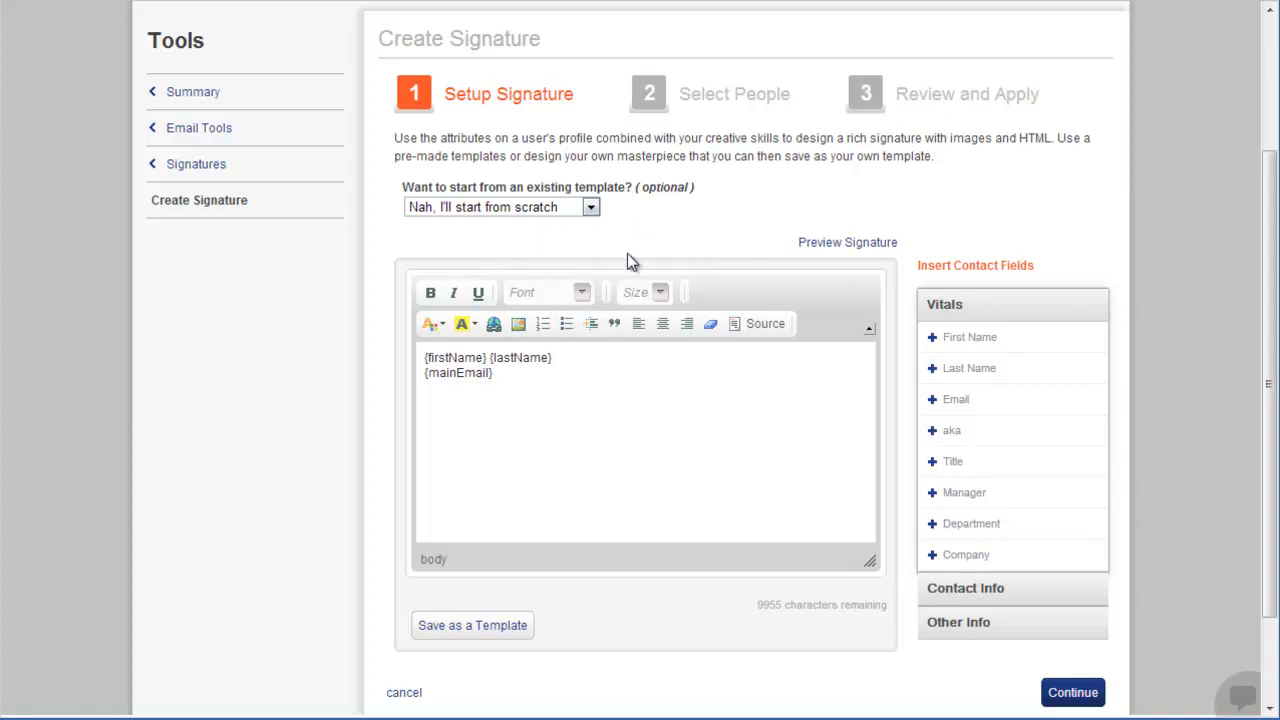
- Start the deprovisioning process for the user admin with the Deprovision User tool, then close the wizard
scroll(642, 250, "up", 3)
left_click(519, 131)
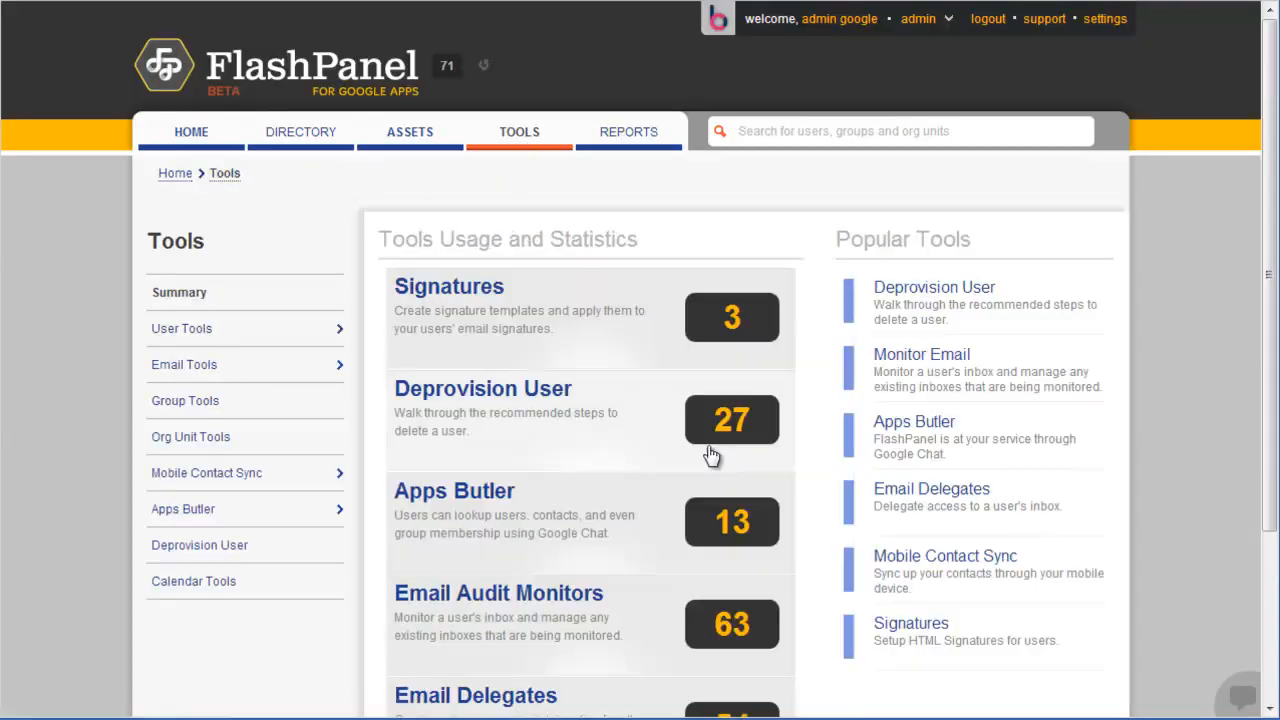
left_click(565, 415)
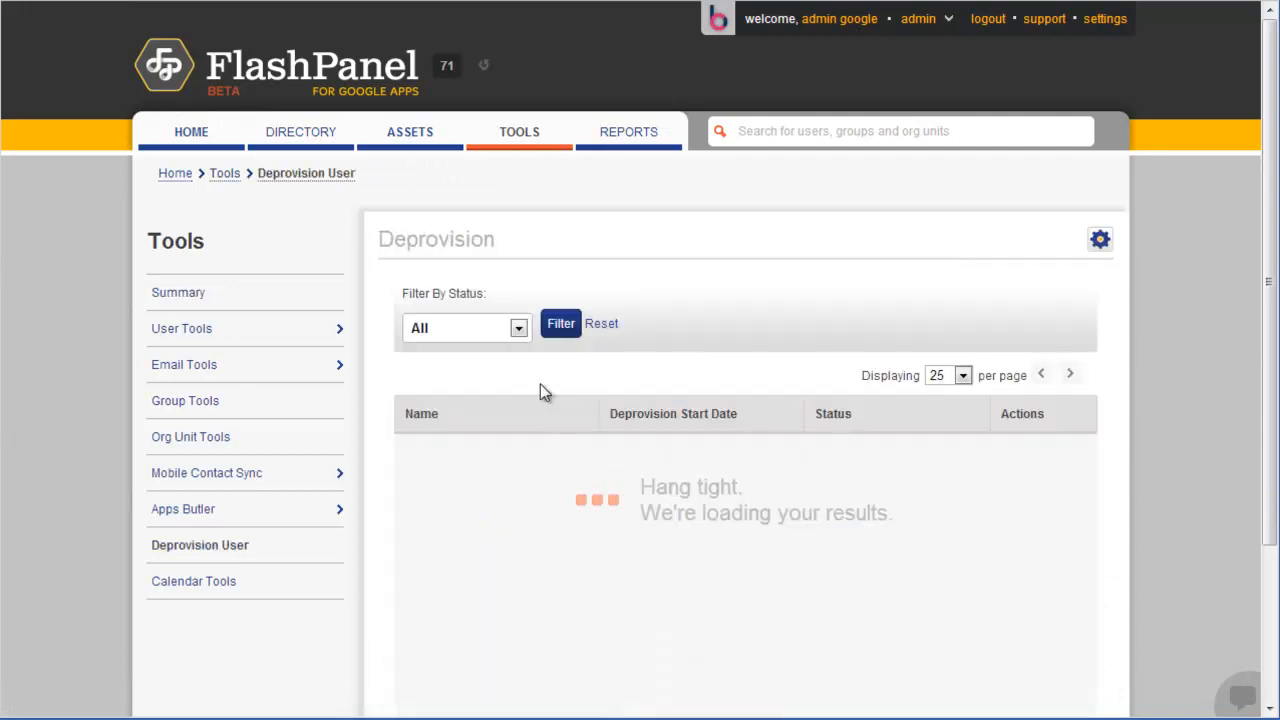
left_click(1100, 241)
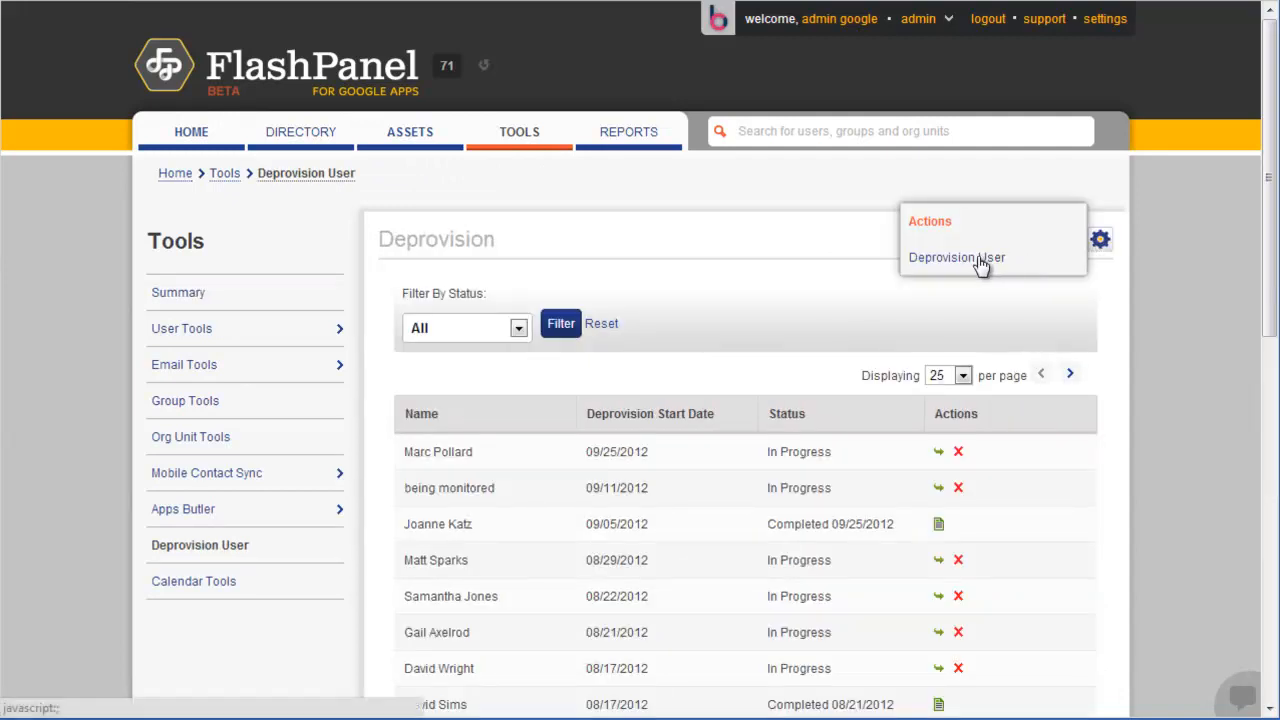
left_click(986, 263)
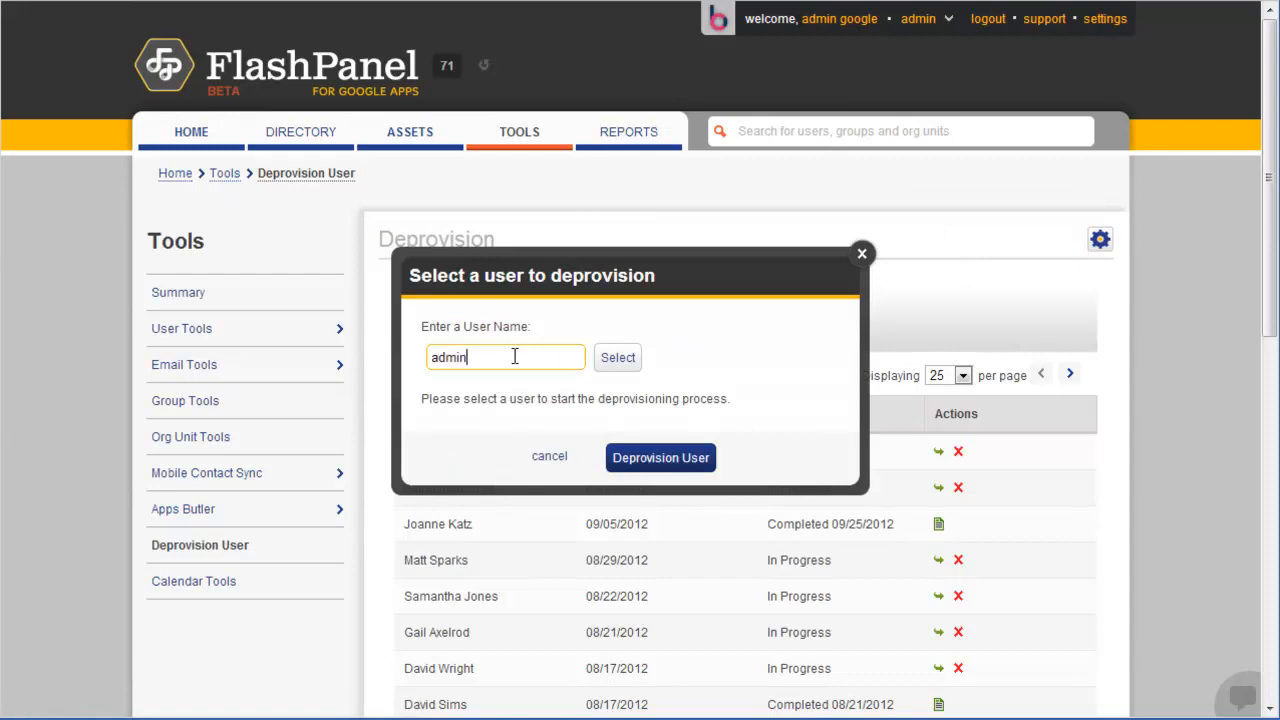
left_click(505, 424)
left_click(614, 360)
left_click(670, 505)
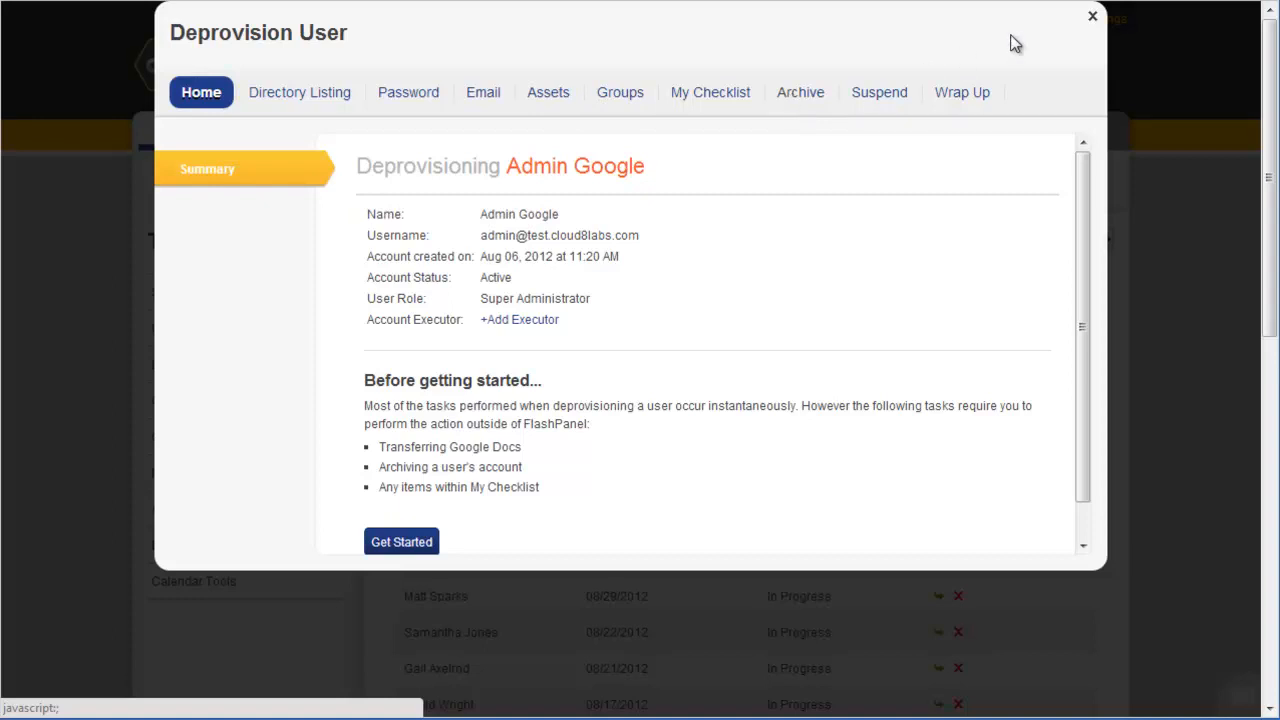
left_click(1092, 16)
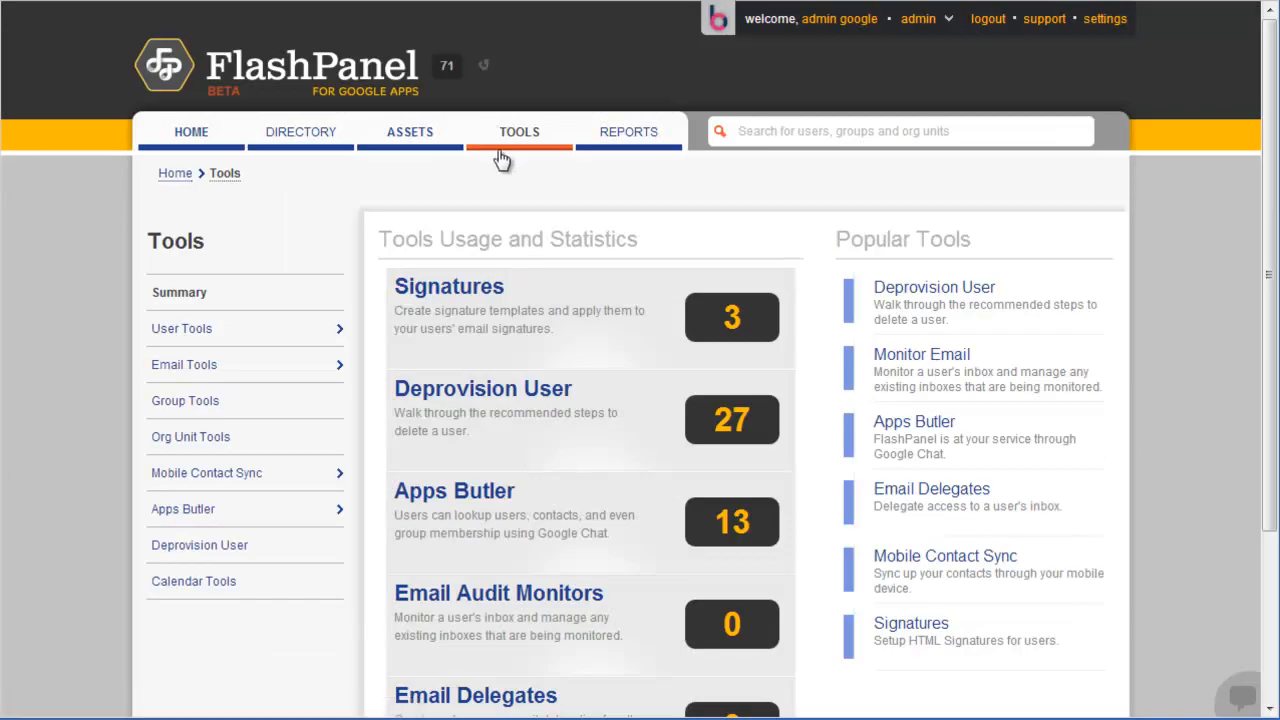
- Open Apps Butler, dismiss its introduction, and look up the contact details of the user admin
left_click(553, 519)
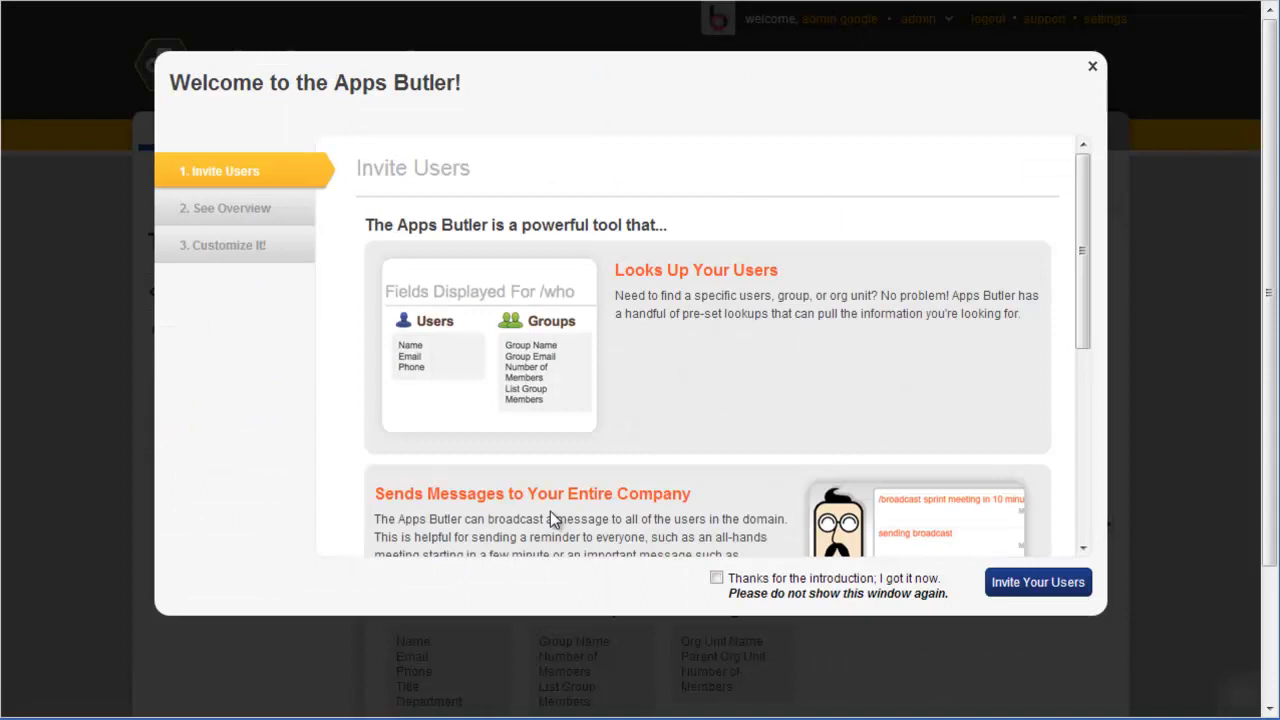
left_click(1092, 66)
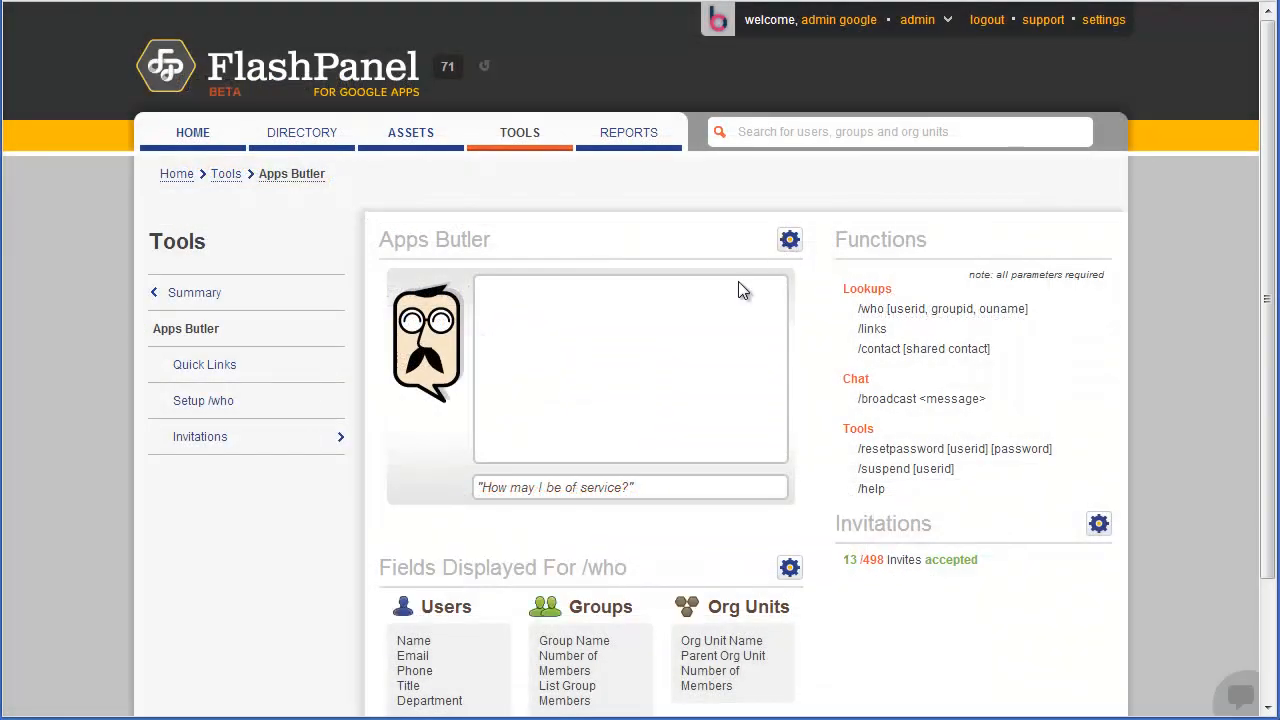
left_click(604, 487)
type("admin")
key("Return")
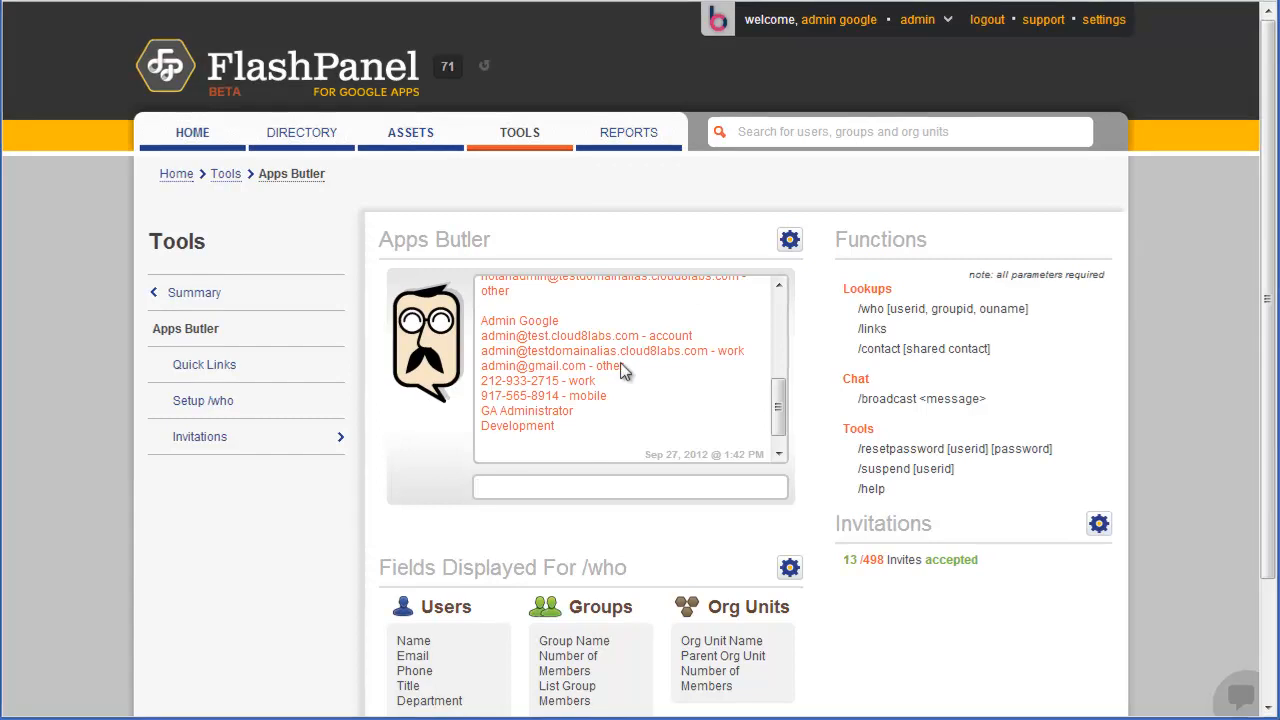
left_click_drag(505, 320, 562, 412)
left_click(561, 457)
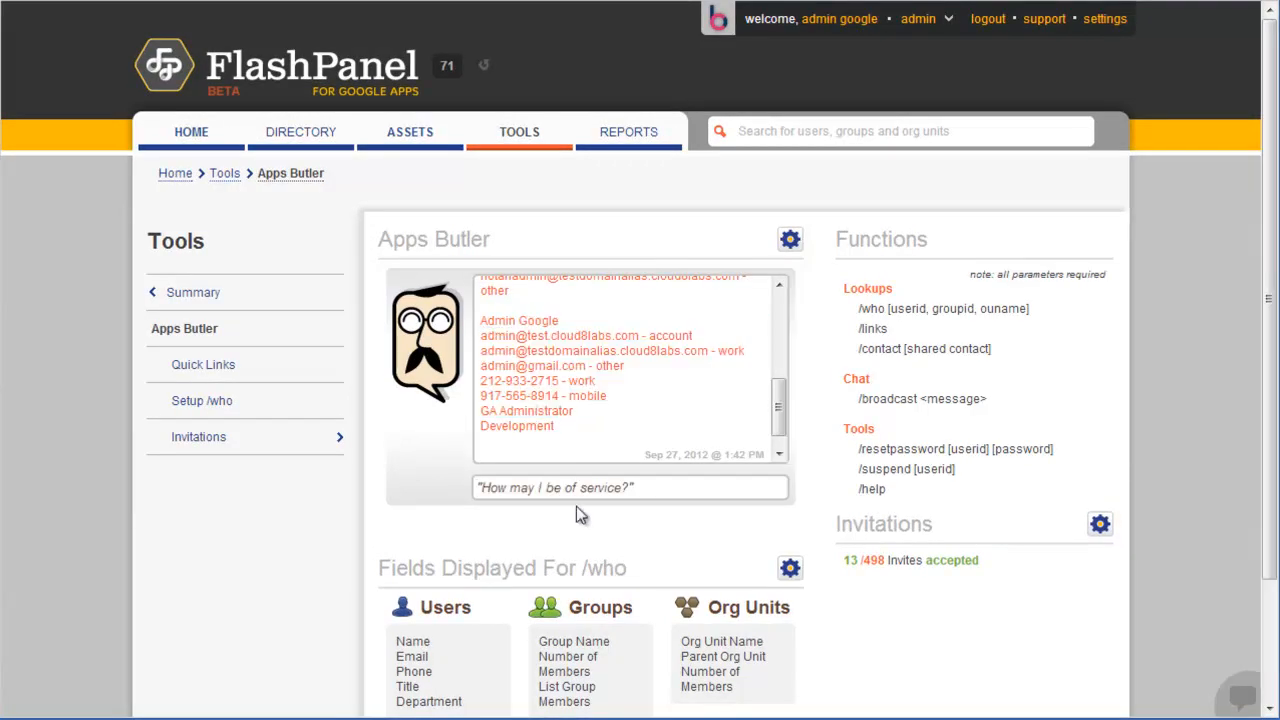
- Send the Apps Butler command "/broadcast meeting in 5 minutes" to message everyone in the domain
left_click(569, 487)
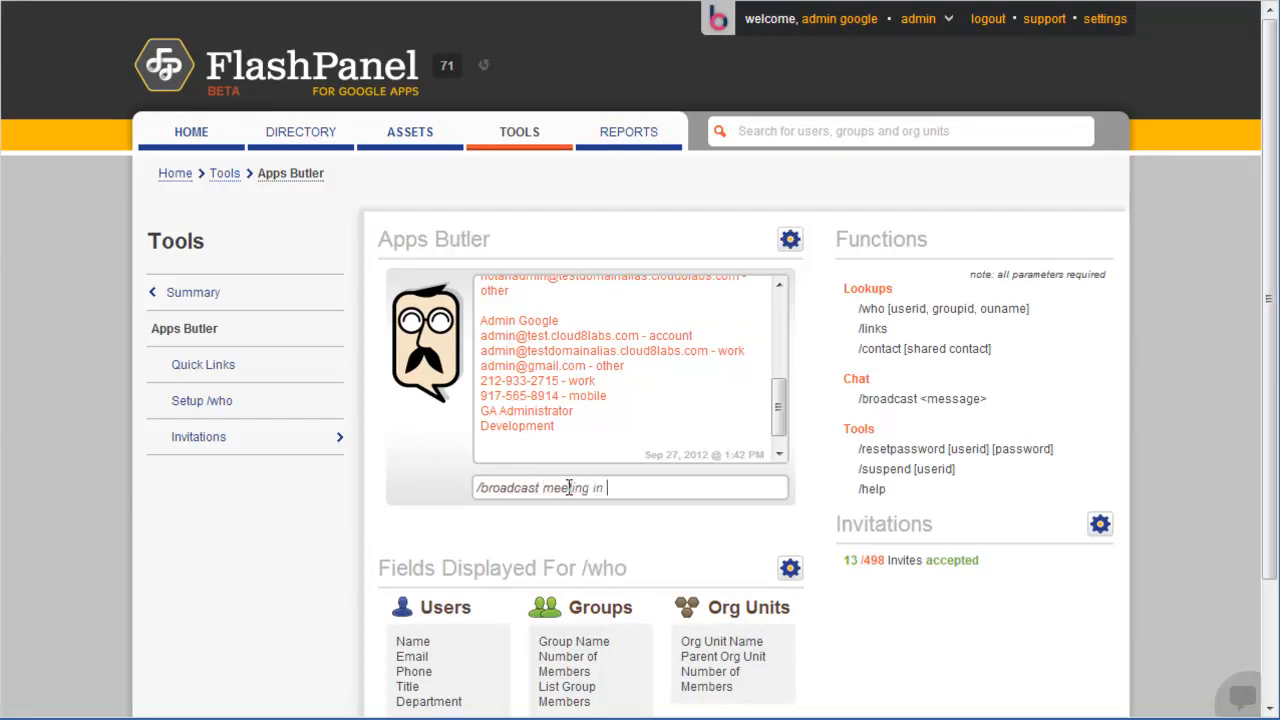
type("/broadcast meeting in 5 minutes")
key("Return")
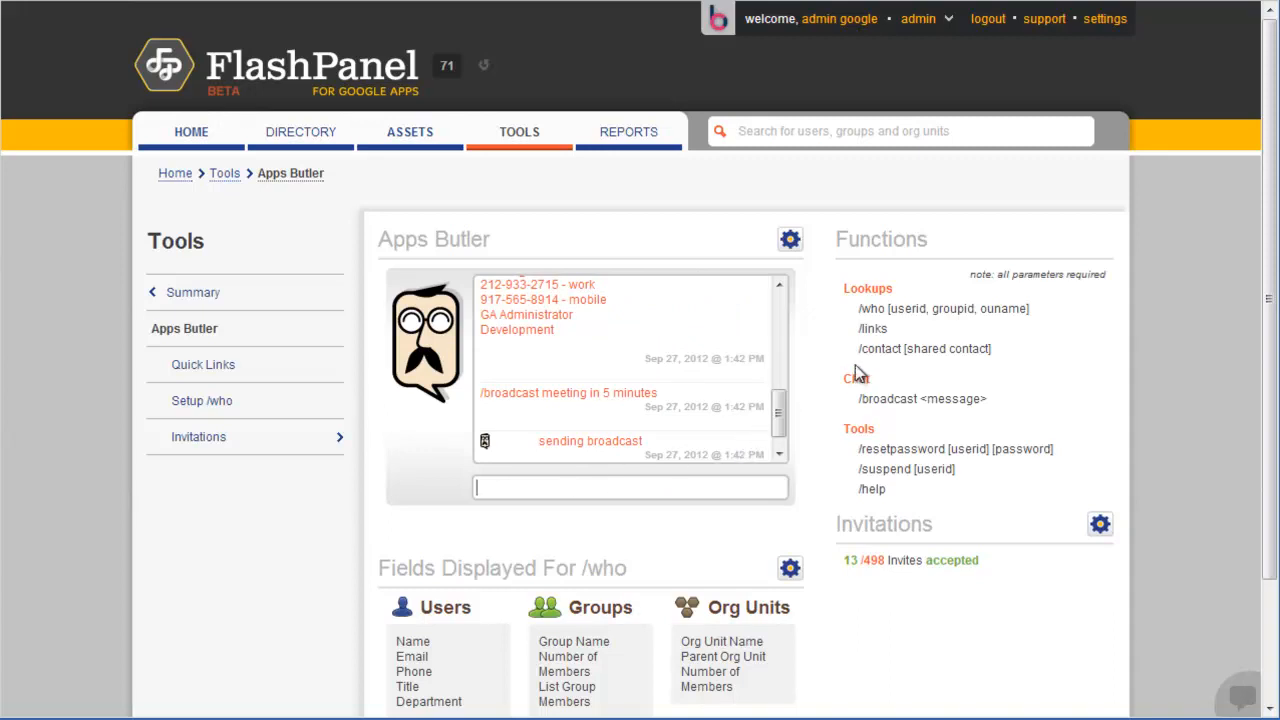
- Review the Apps Butler lookup and chat functions, then switch to Google Contacts and open the appsbutler chat
left_click_drag(872, 308, 943, 377)
left_click(929, 347)
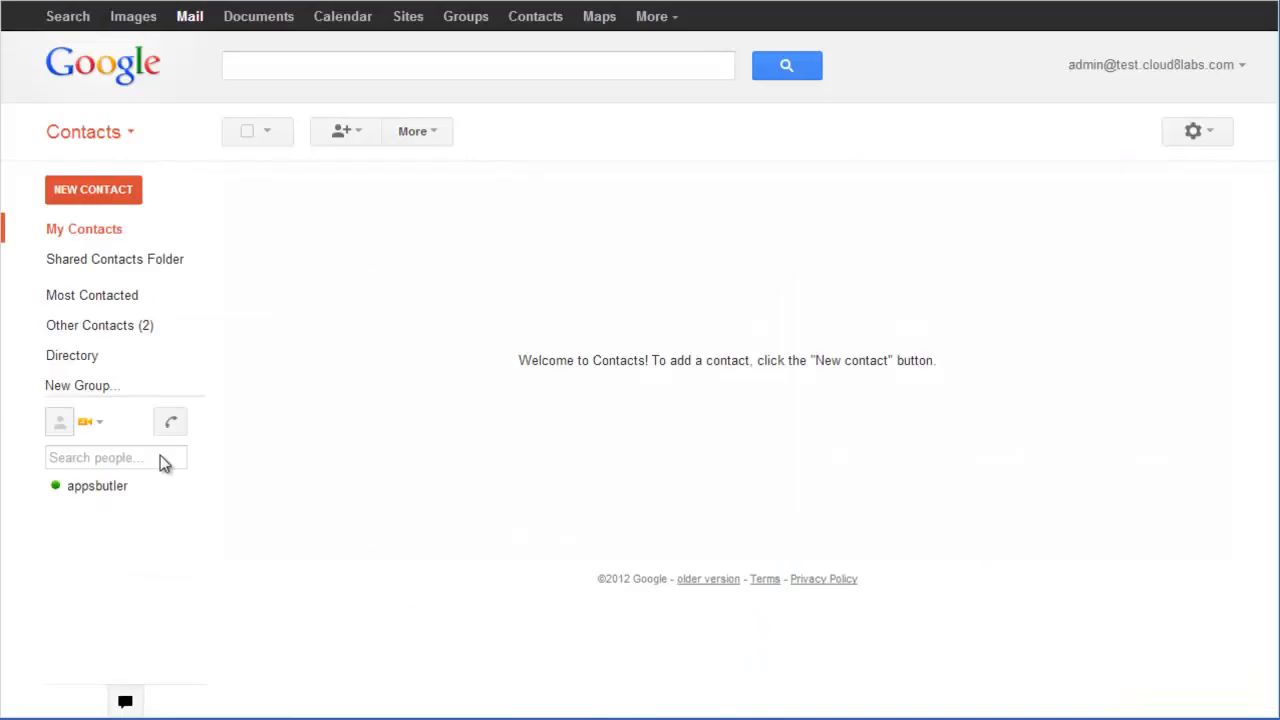
left_click(86, 490)
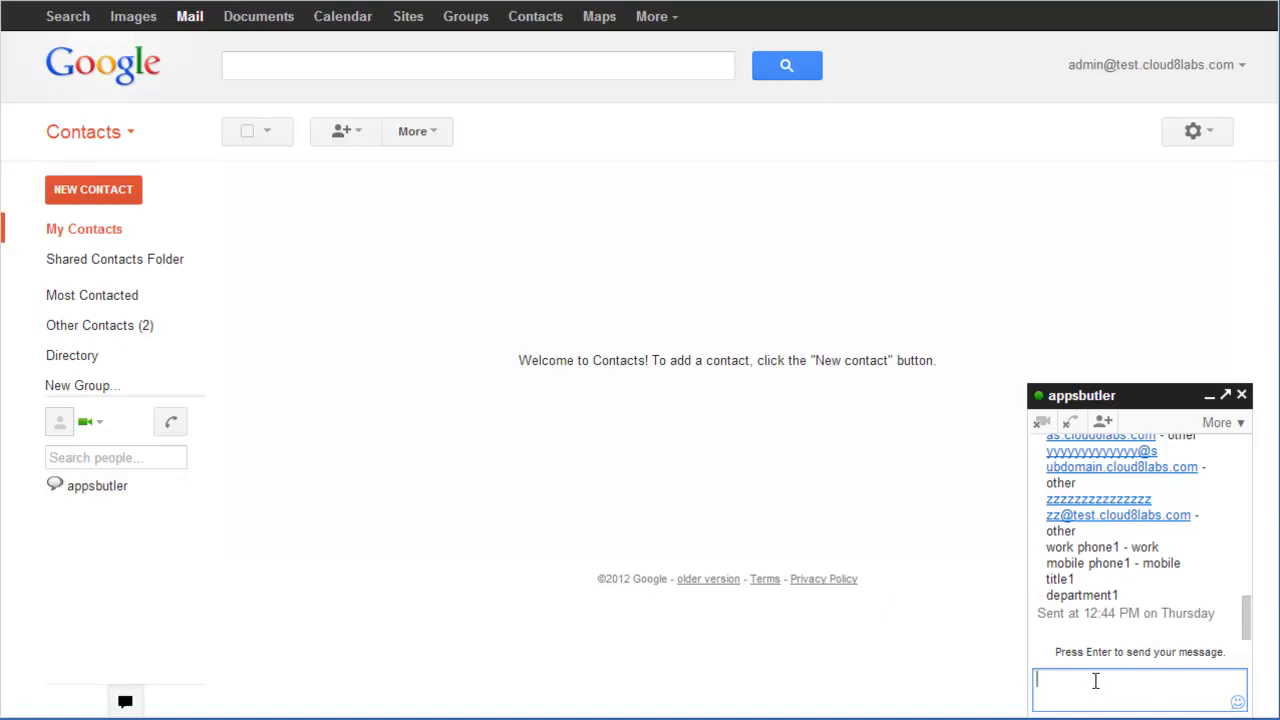
key("Return")
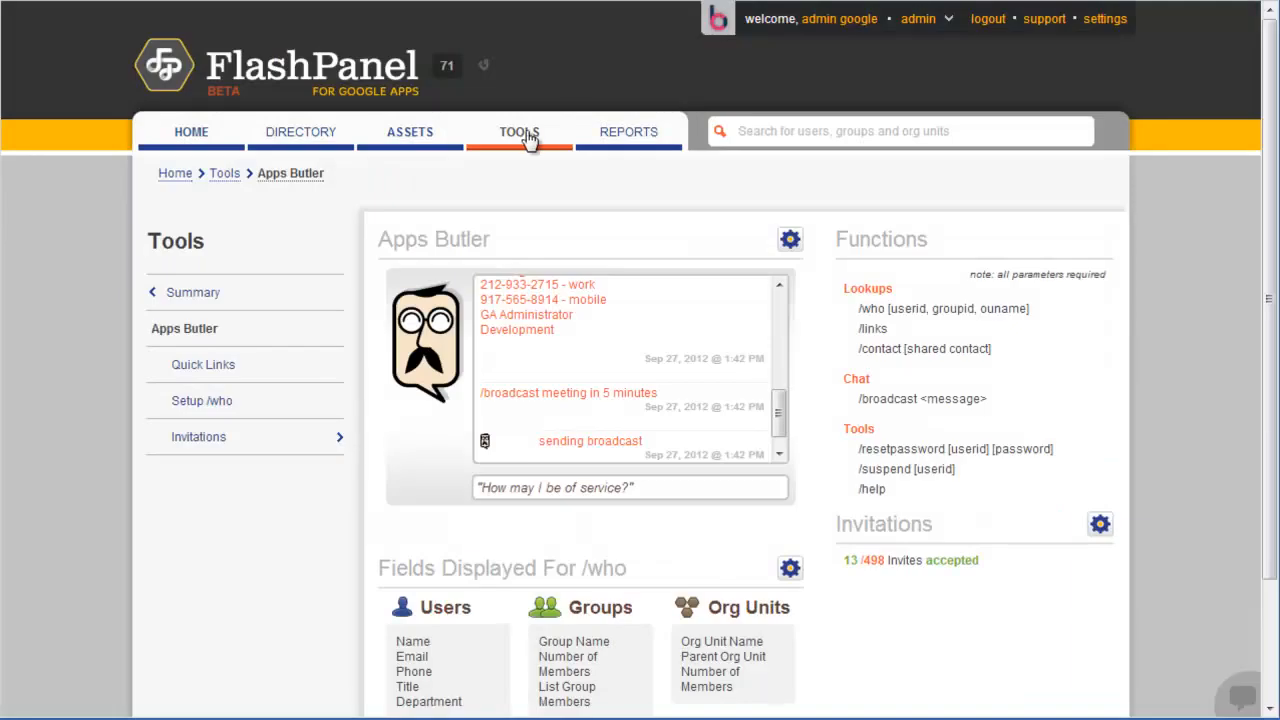
- Open the Email Audit Monitors tool and start creating a new monitor
left_click(527, 137)
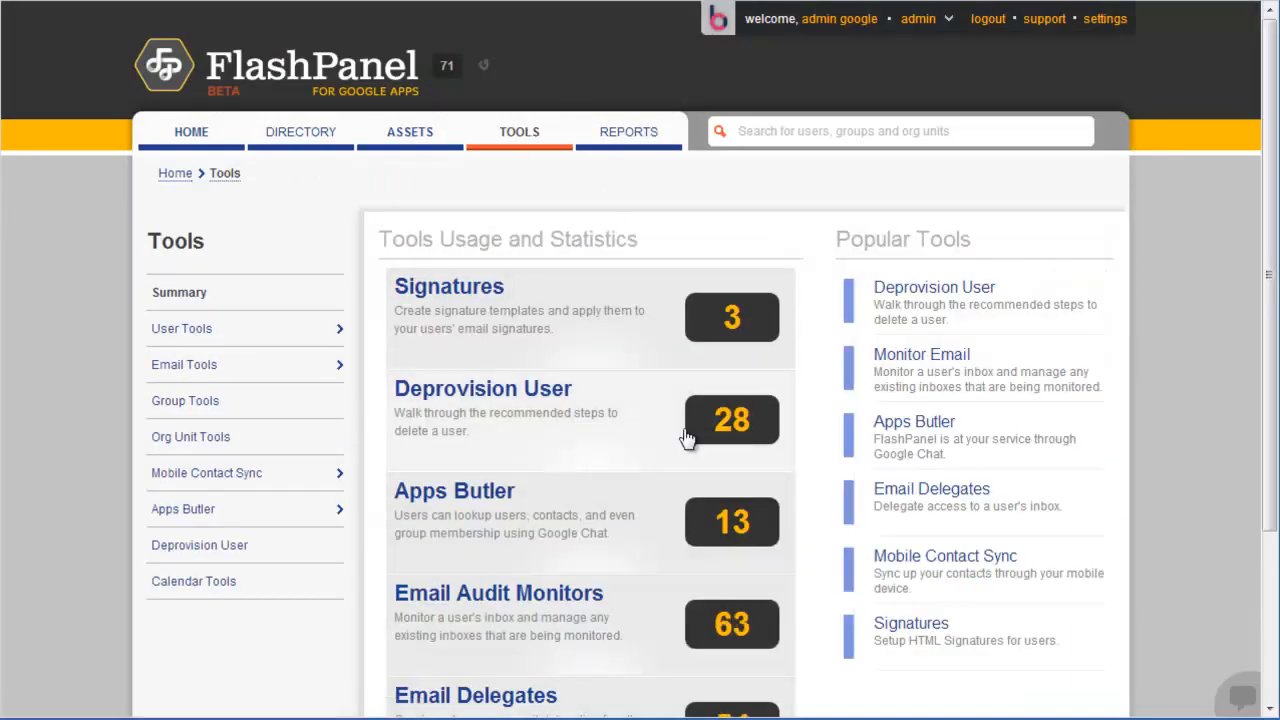
scroll(680, 430, "down", 2)
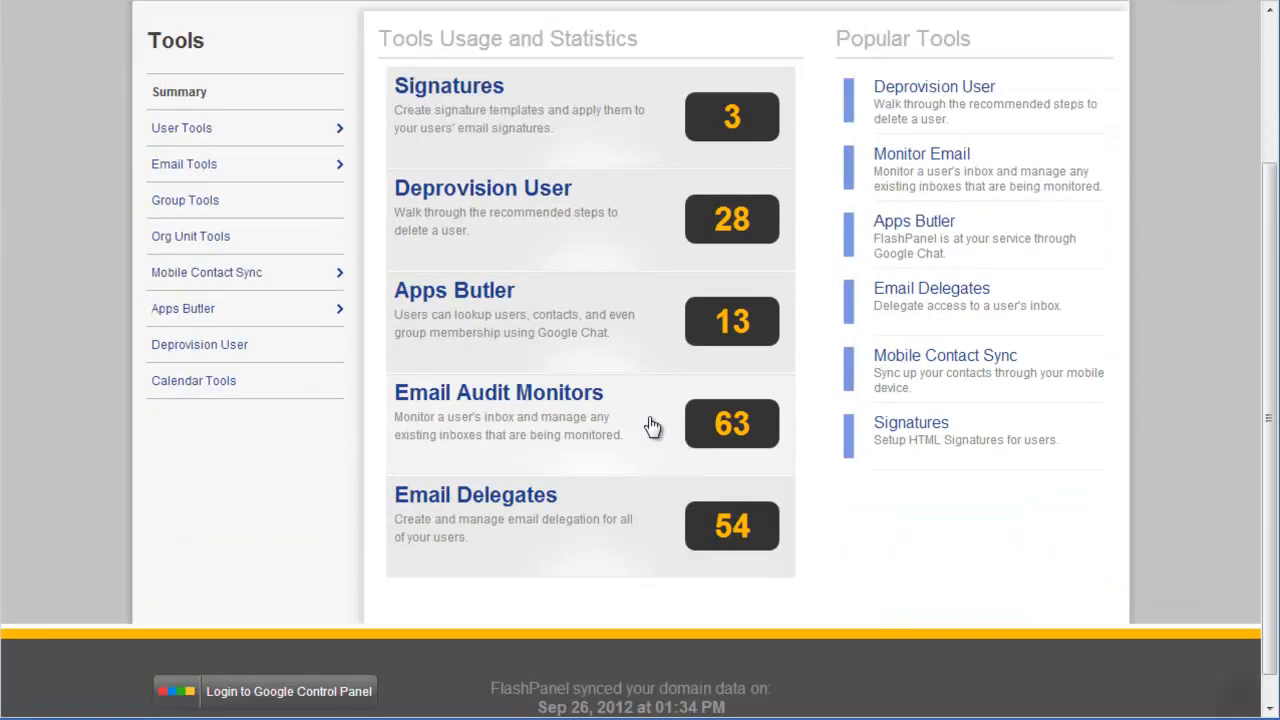
left_click(534, 417)
left_click(1100, 242)
left_click(975, 258)
- Set the admin account as the monitor, choose an employee's inbox found with "eli", and add the pairing
left_click(492, 456)
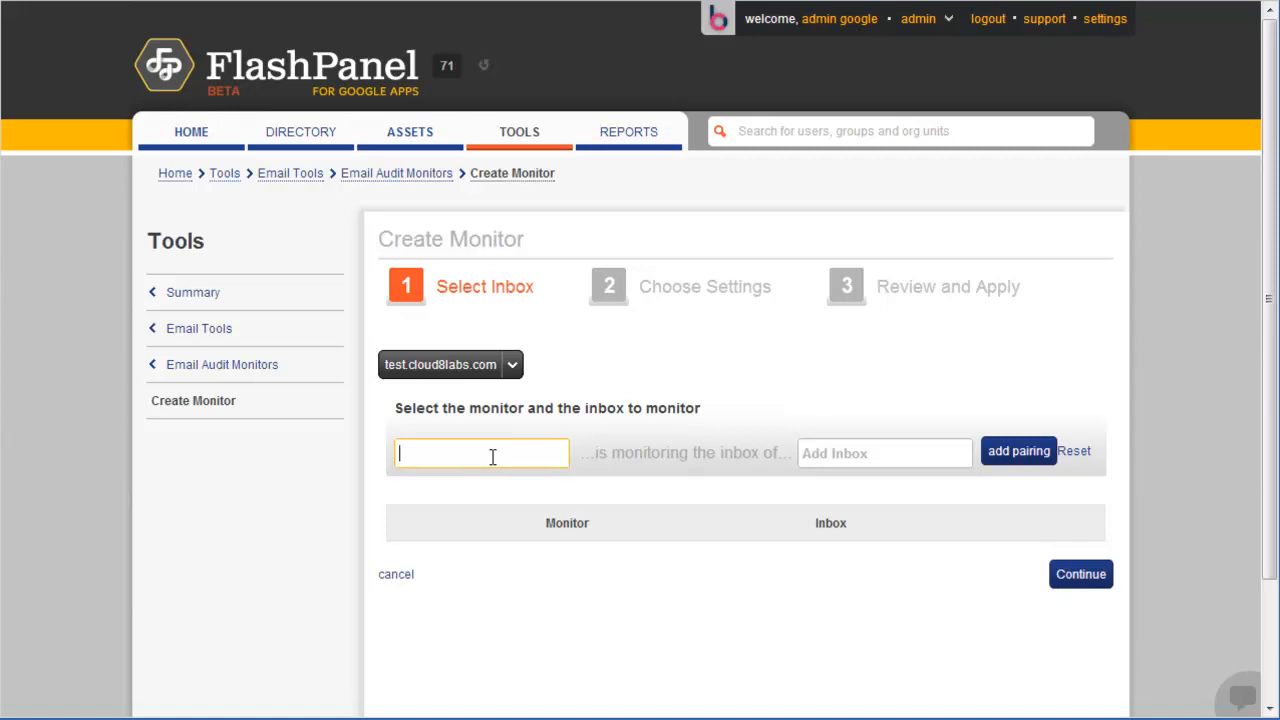
type("admin")
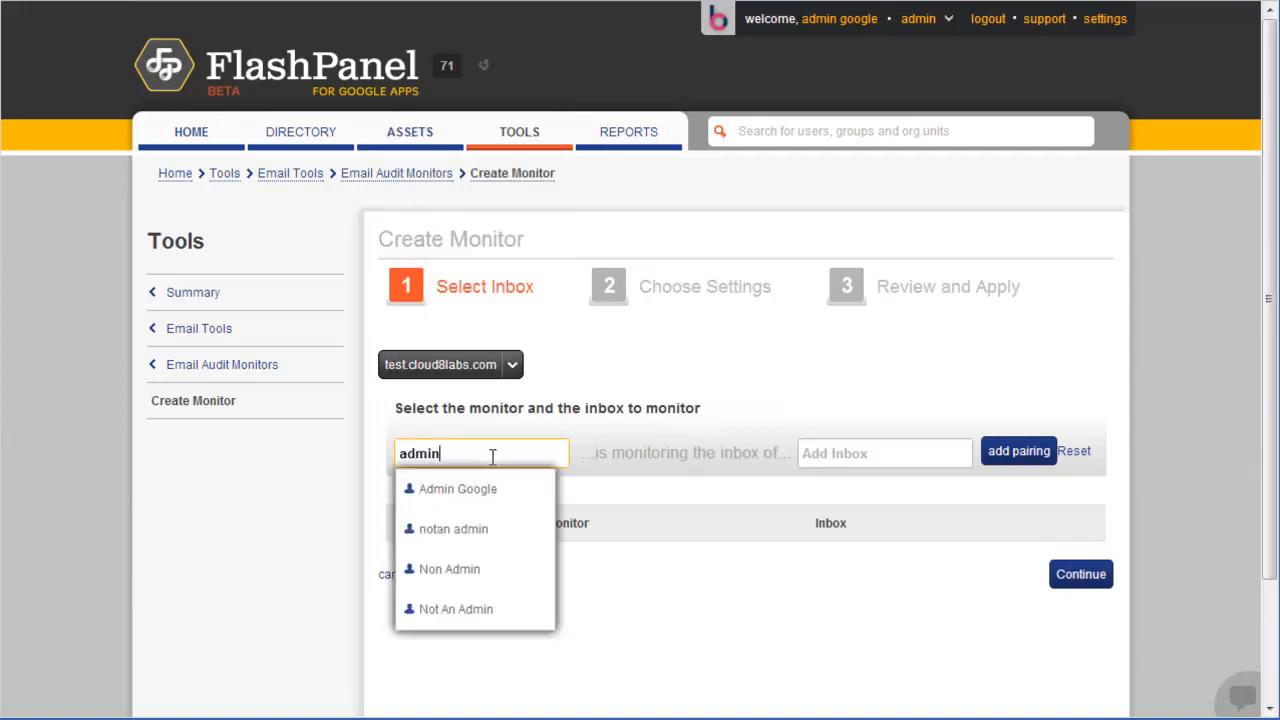
left_click(486, 490)
left_click(866, 453)
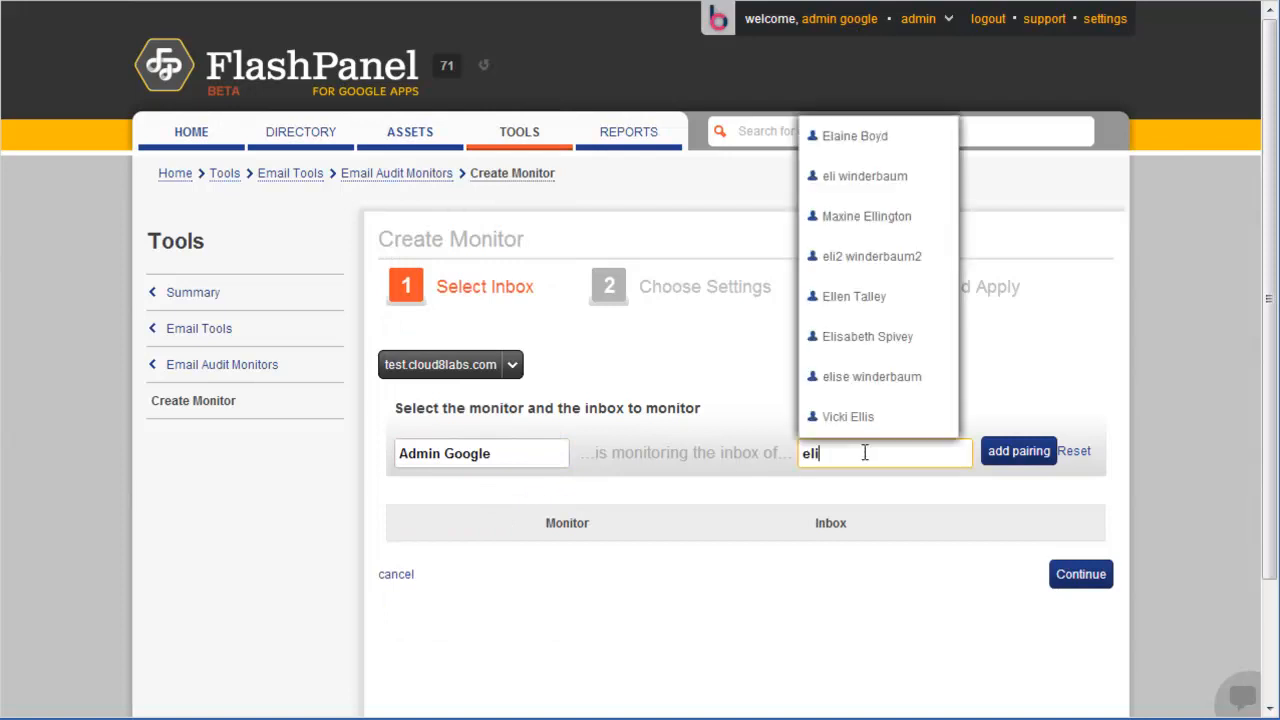
left_click(866, 490)
left_click(1017, 453)
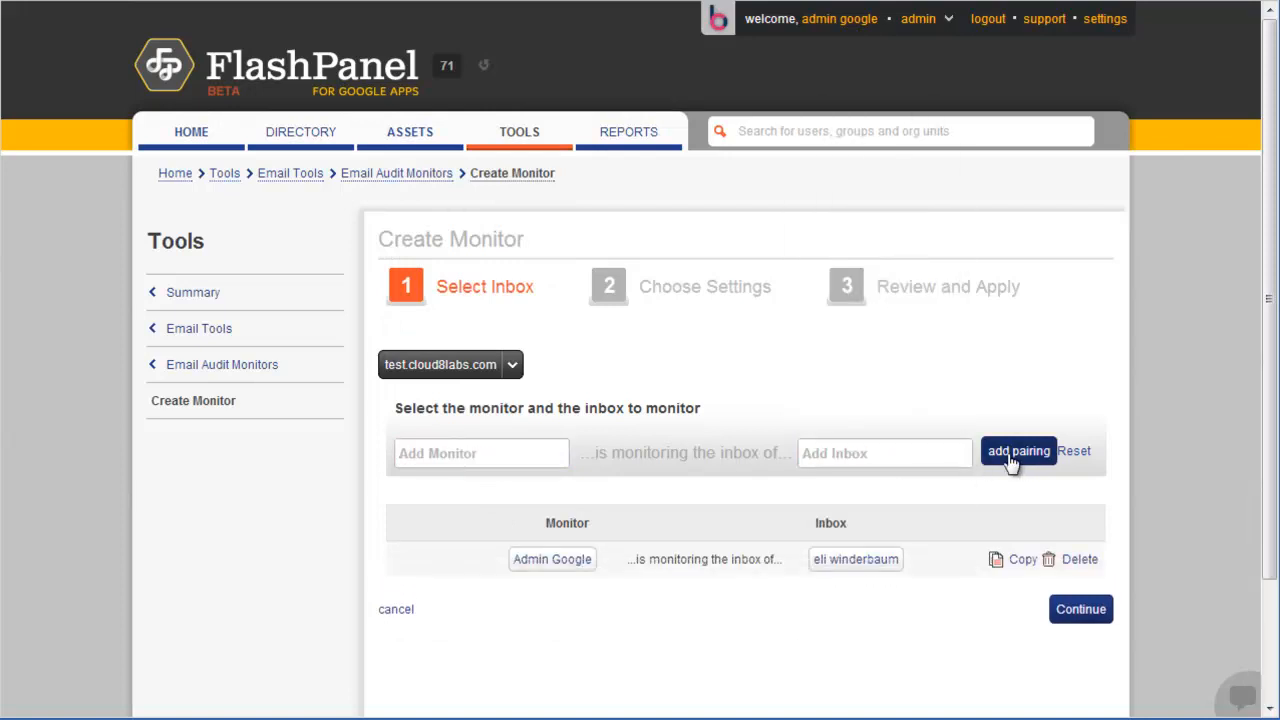
- Continue to the monitor's settings and review the message types and date range options
left_click(1084, 608)
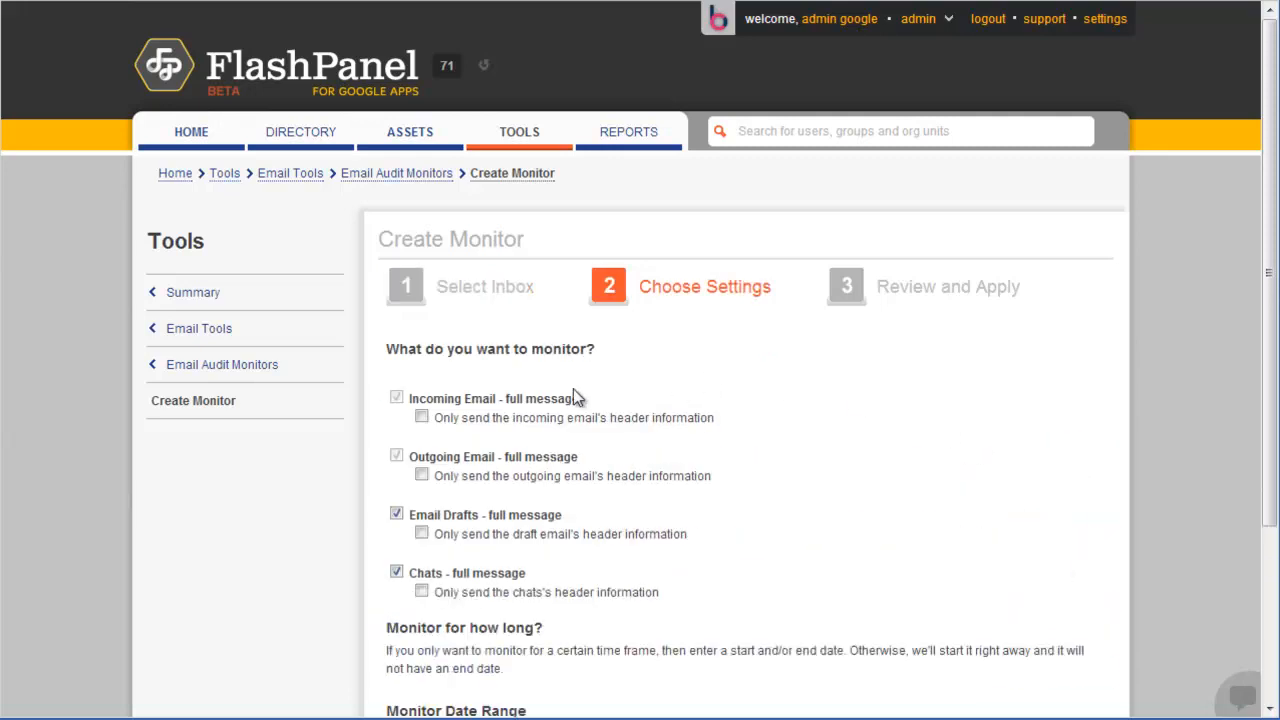
scroll(567, 417, "down", 1)
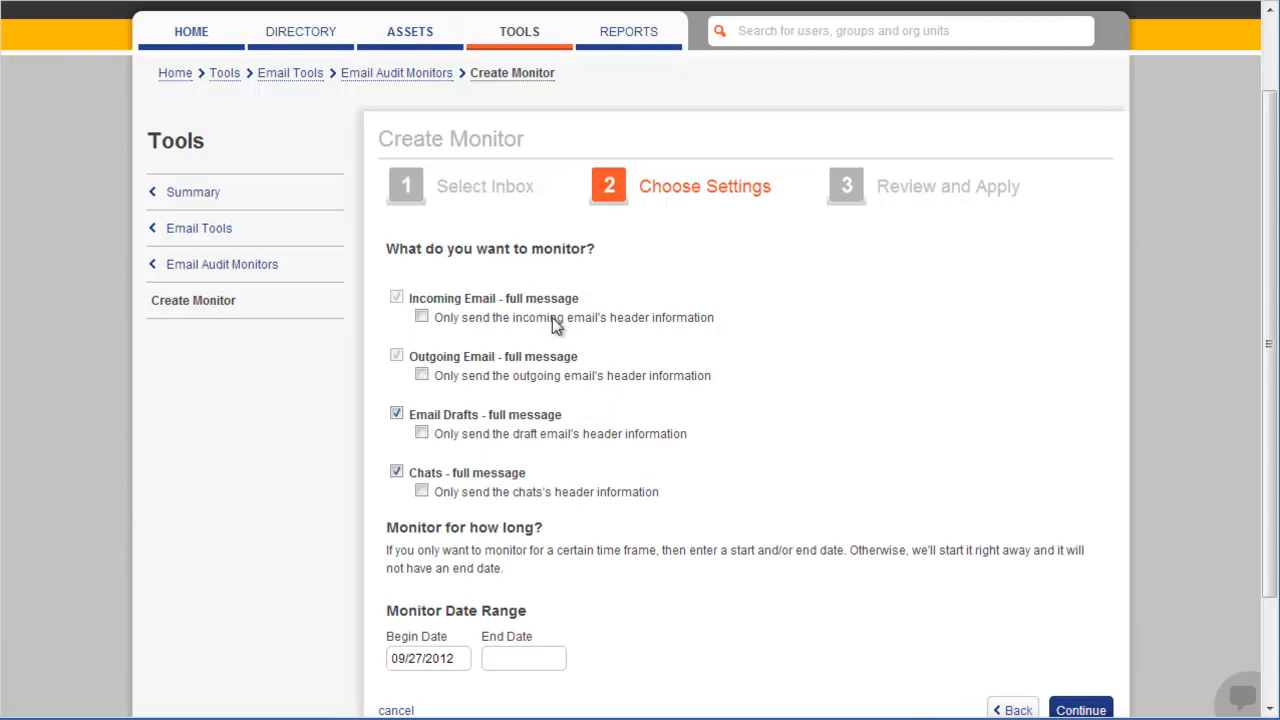
scroll(533, 334, "up", 1)
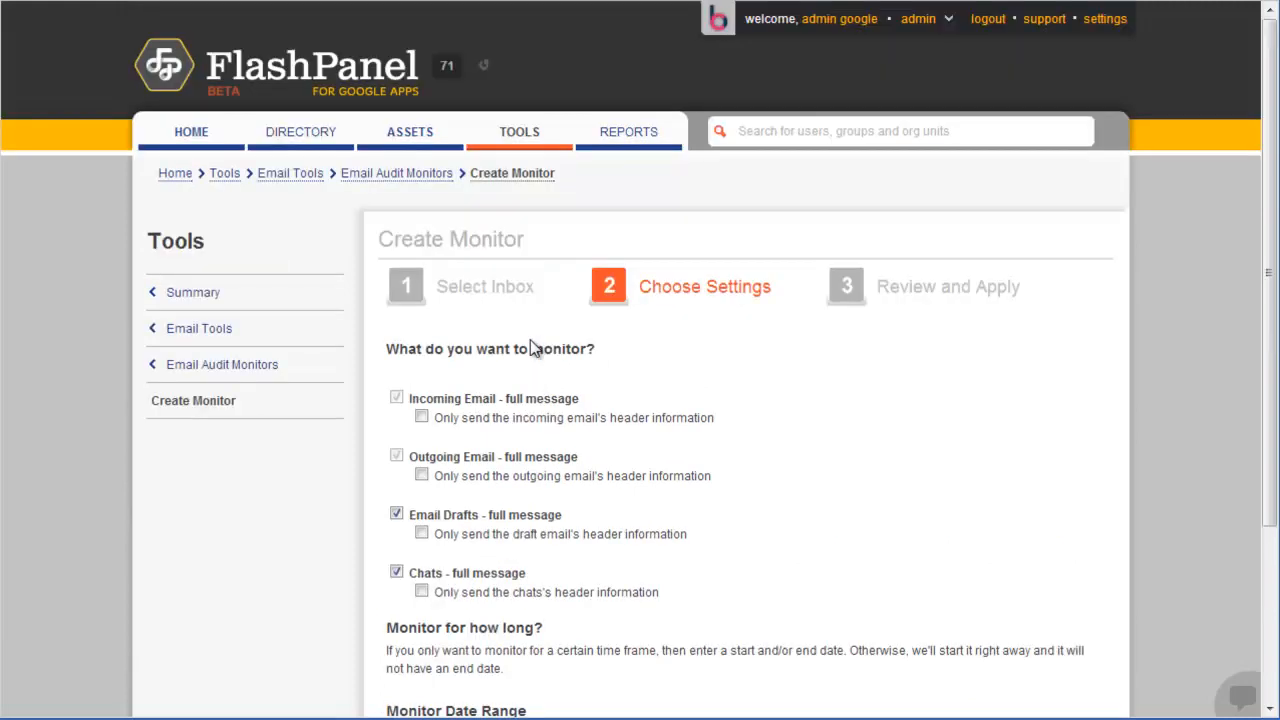
- Open the Email Delegates tool and start creating a new delegate
left_click(513, 138)
scroll(771, 366, "down", 2)
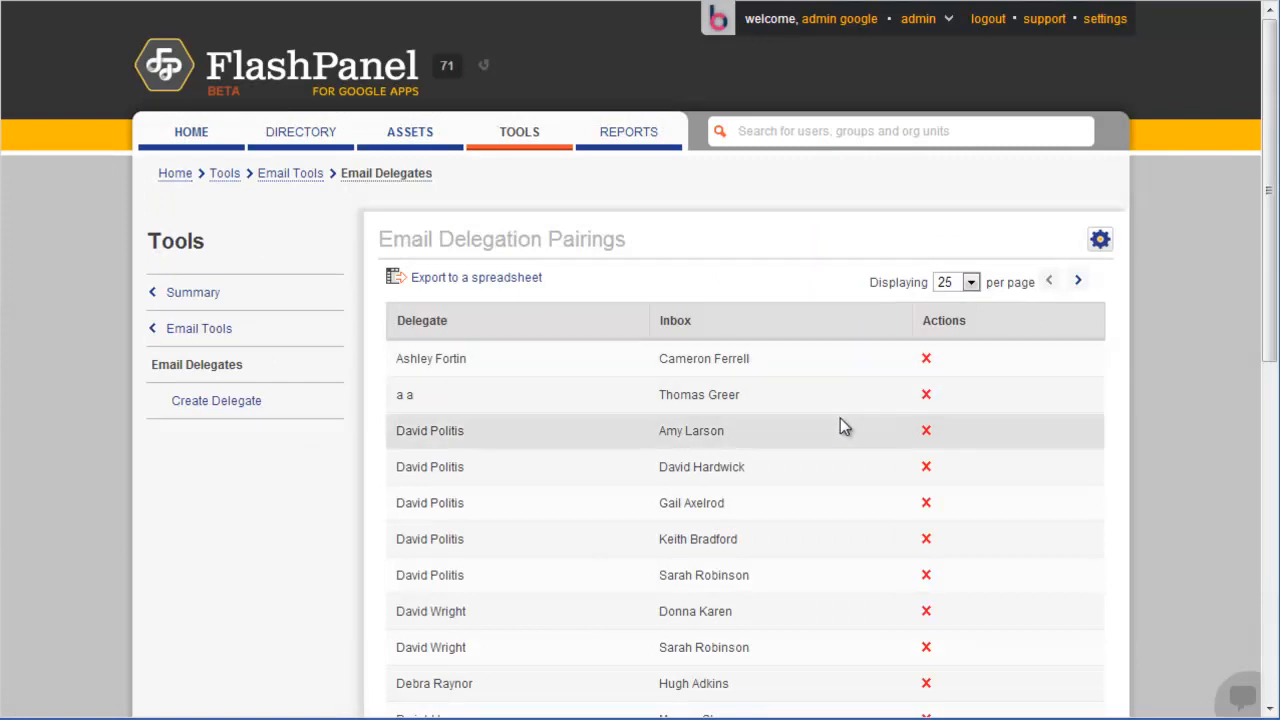
left_click(1097, 243)
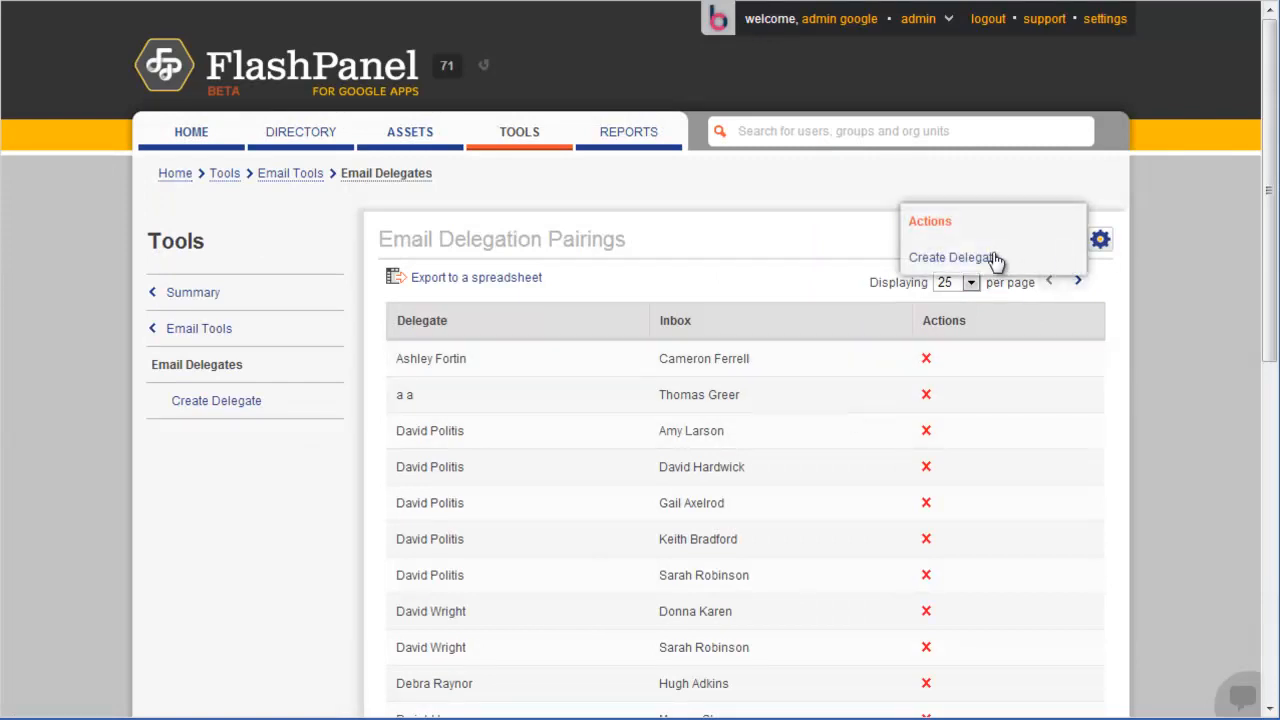
left_click(994, 260)
left_click(856, 357)
- Open the reports and examine the Drive quota usage chart by user
left_click(629, 137)
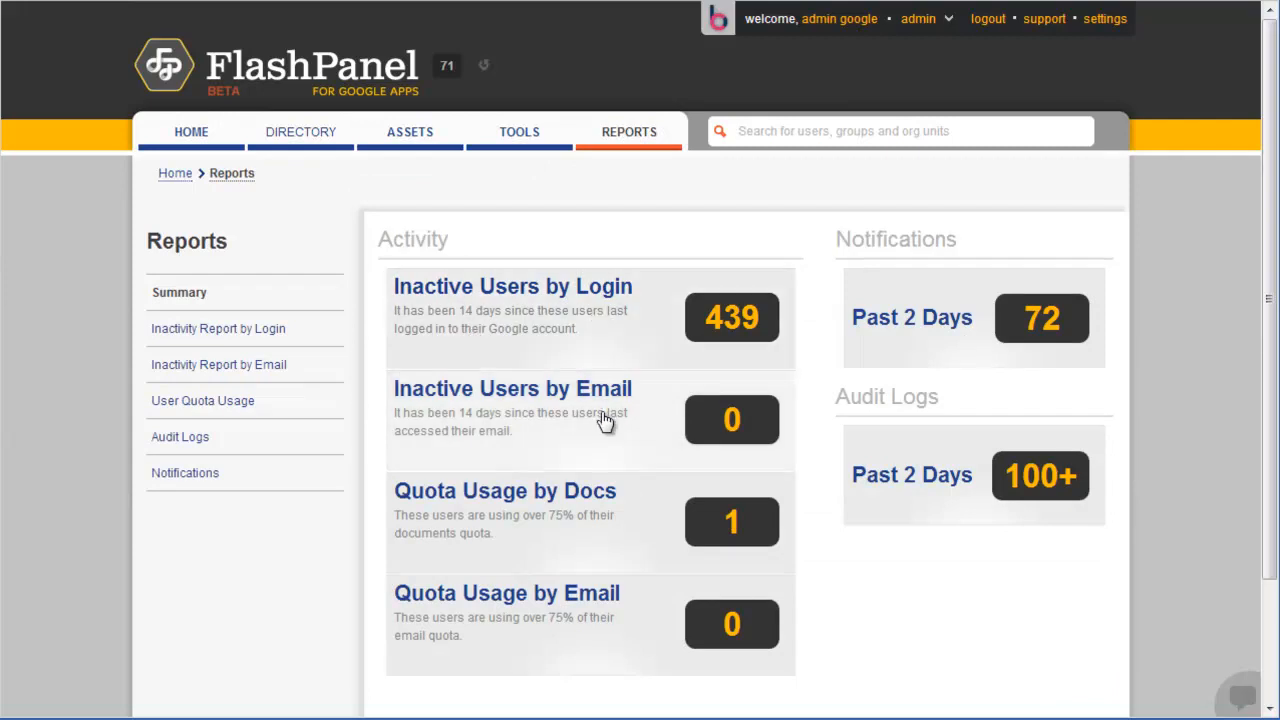
left_click(568, 513)
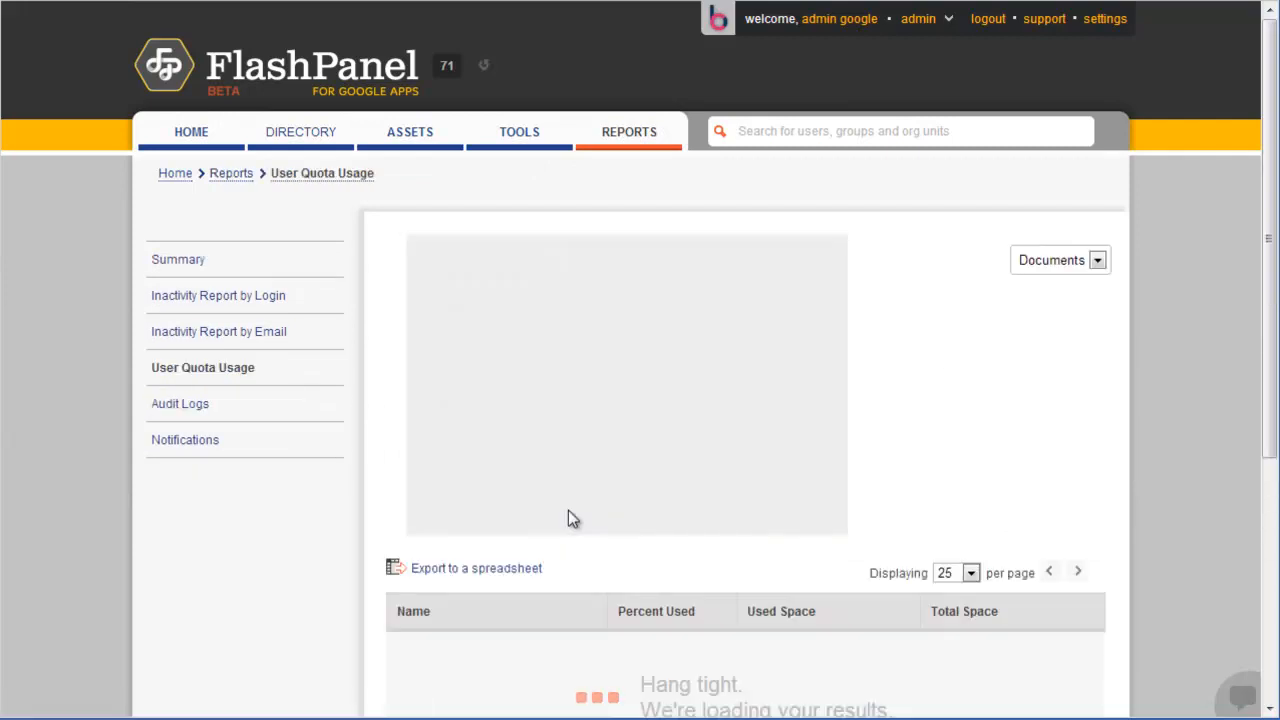
mouse_move(478, 334)
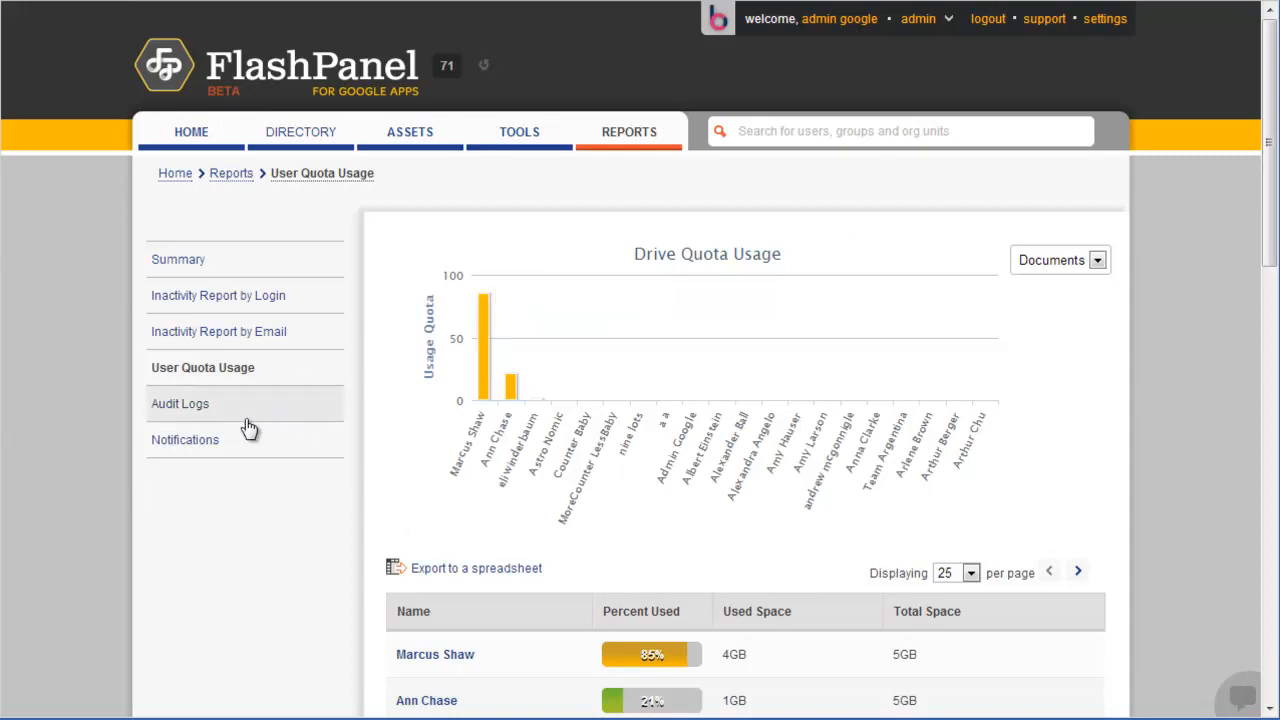
- Open the Audit Logs report and review the recorded admin actions
left_click(214, 418)
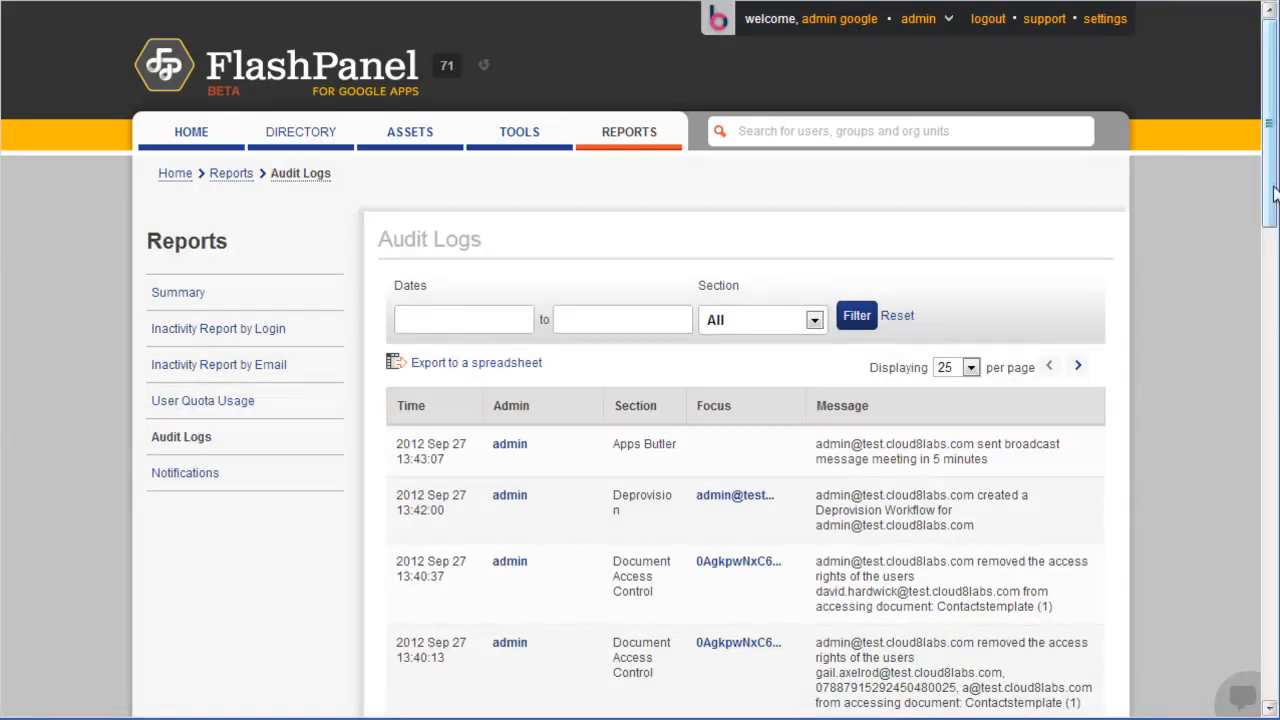
scroll(1246, 245, "down", 3)
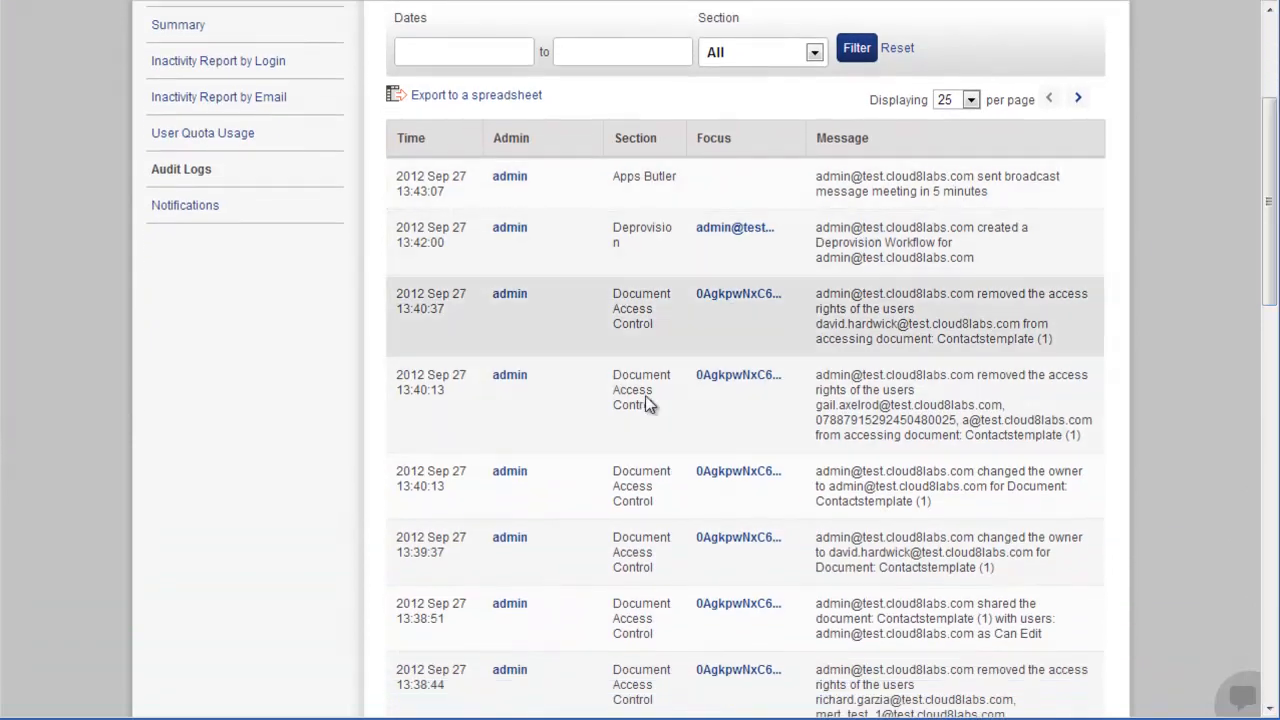
scroll(755, 400, "up", 3)
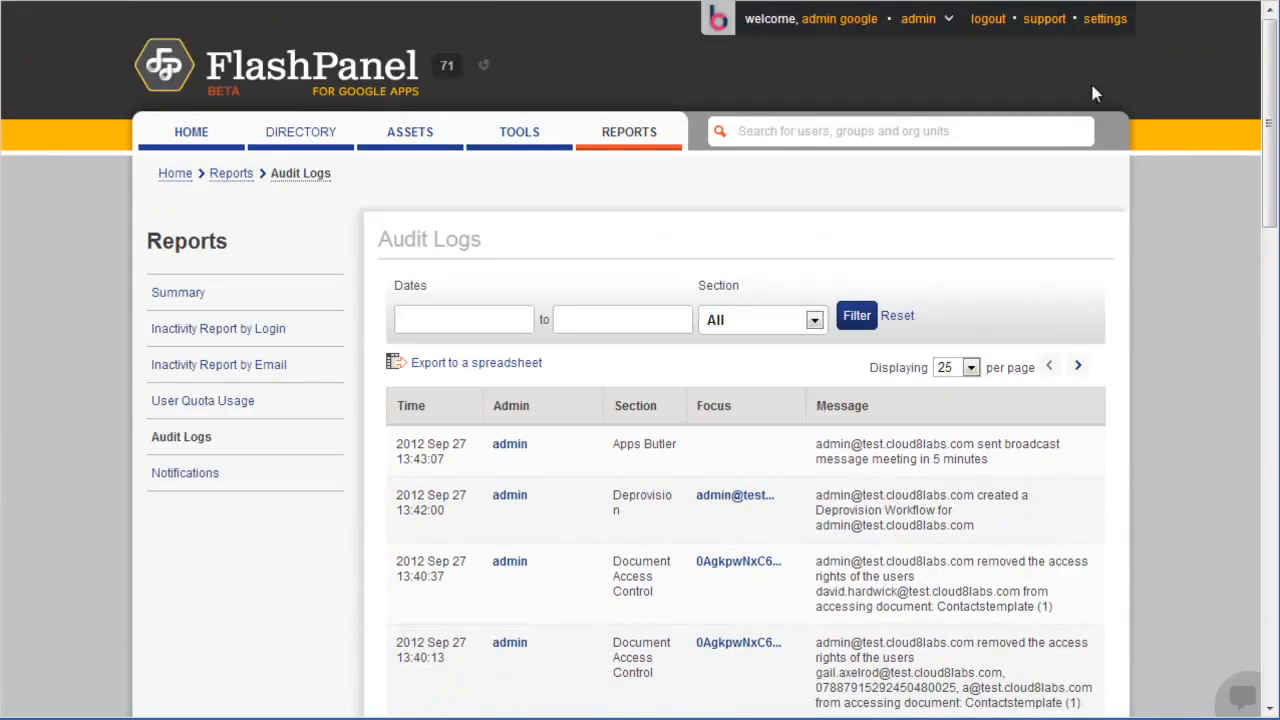
- Look through the settings summary and open the Access Control list of roles
left_click(1106, 20)
left_click_drag(1266, 160, 1260, 249)
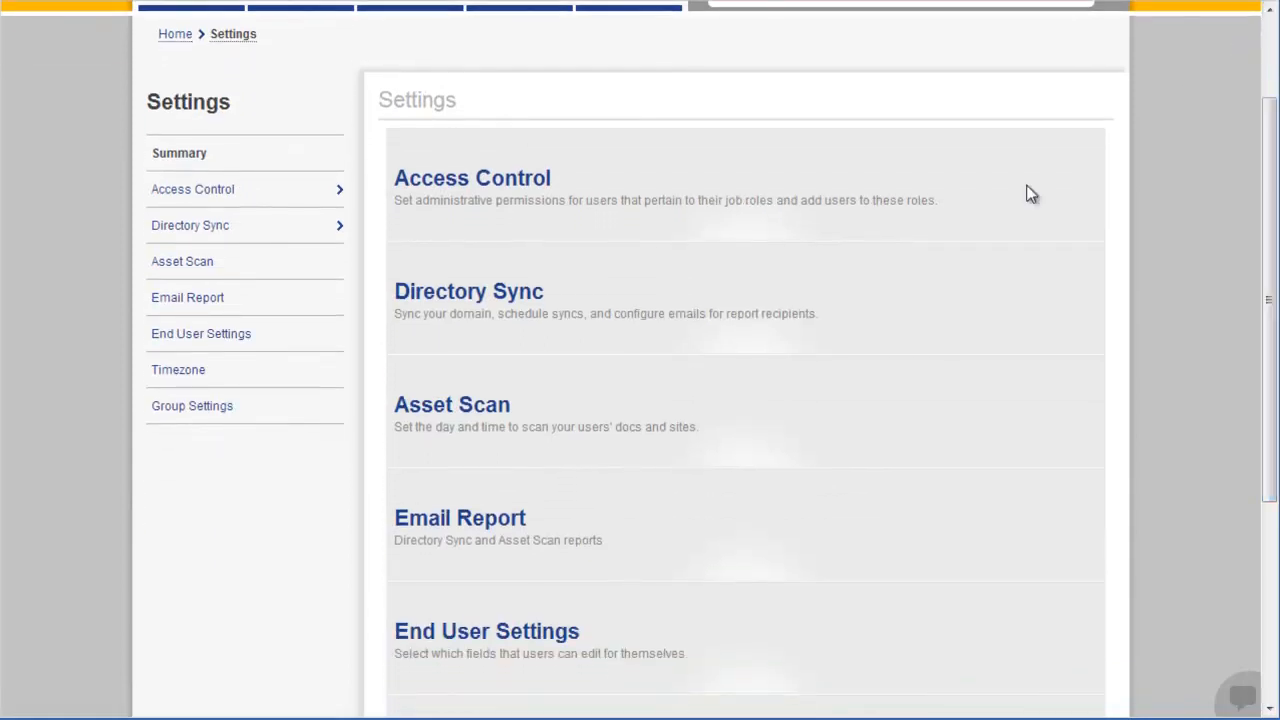
left_click(531, 192)
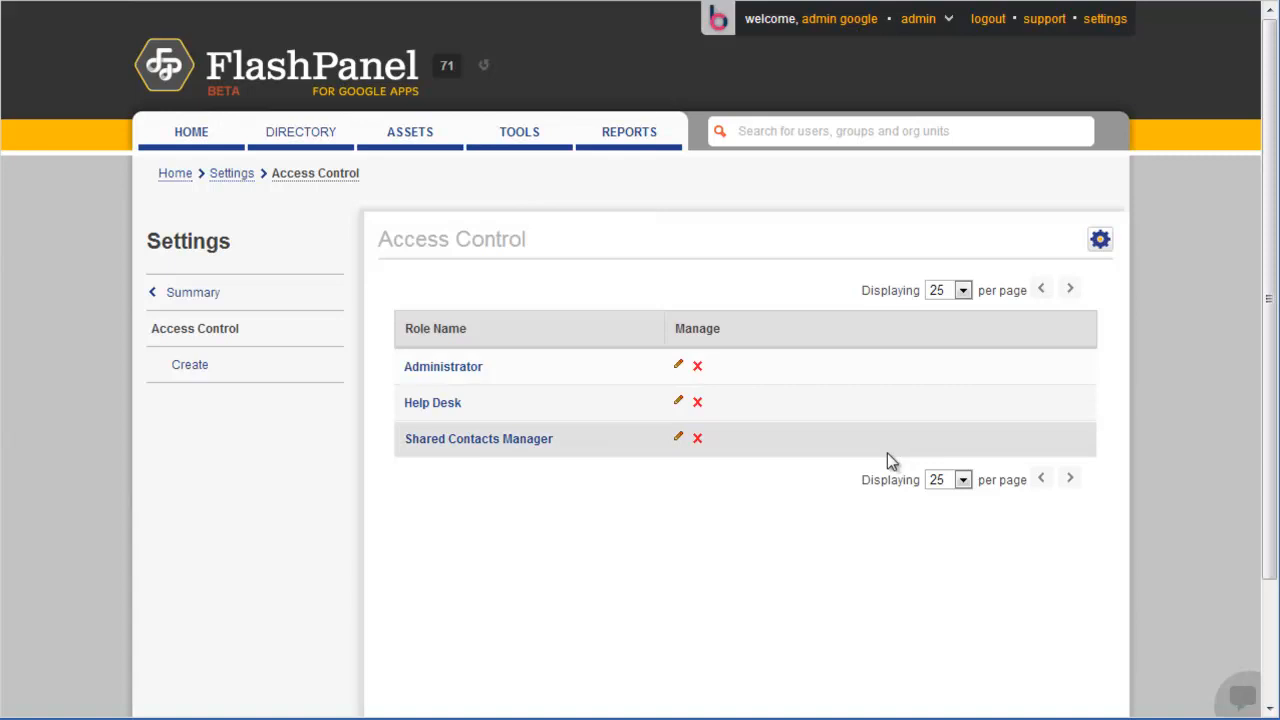
left_click(1110, 18)
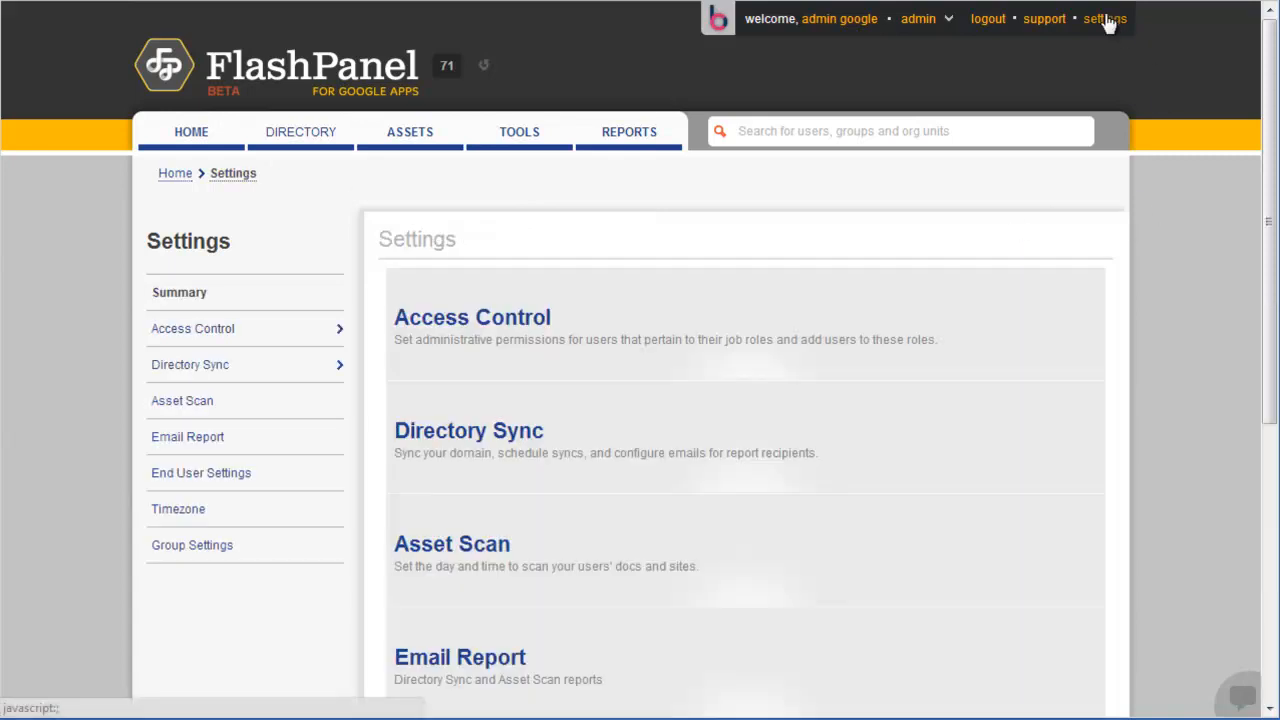
left_click(548, 320)
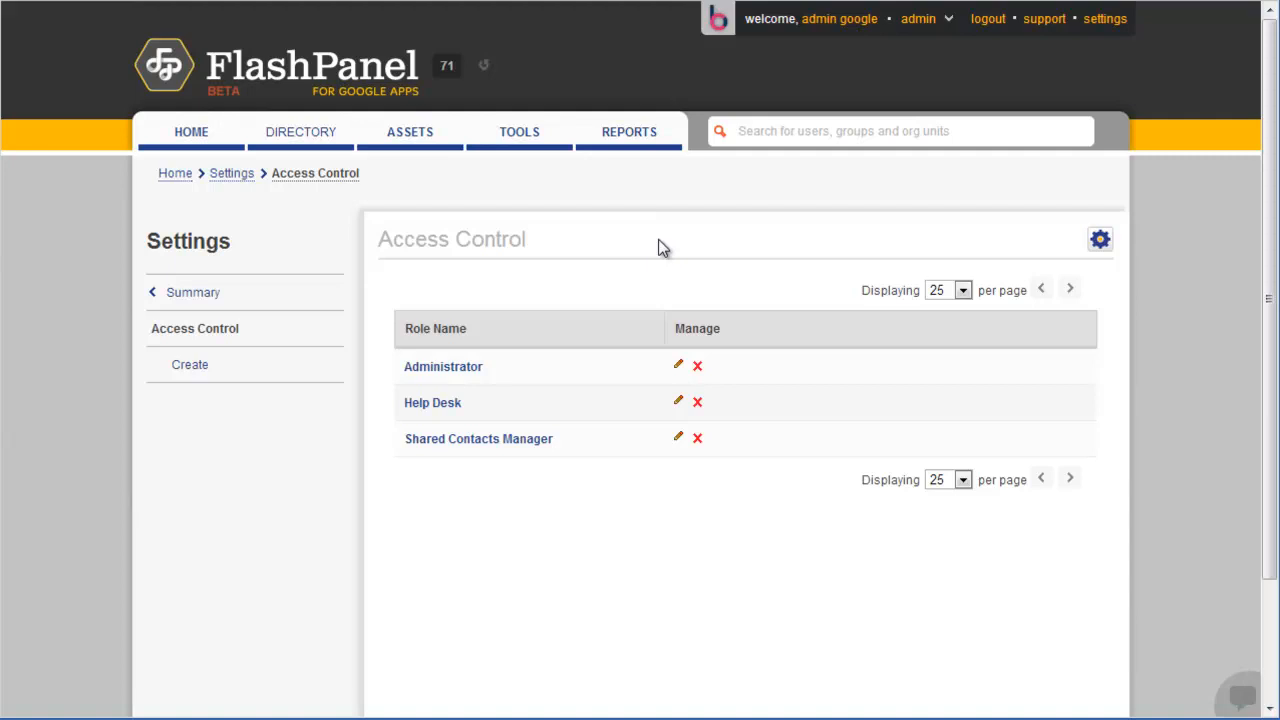
- Open the Shared Contacts Manager role for editing and review its permission settings
left_click(678, 440)
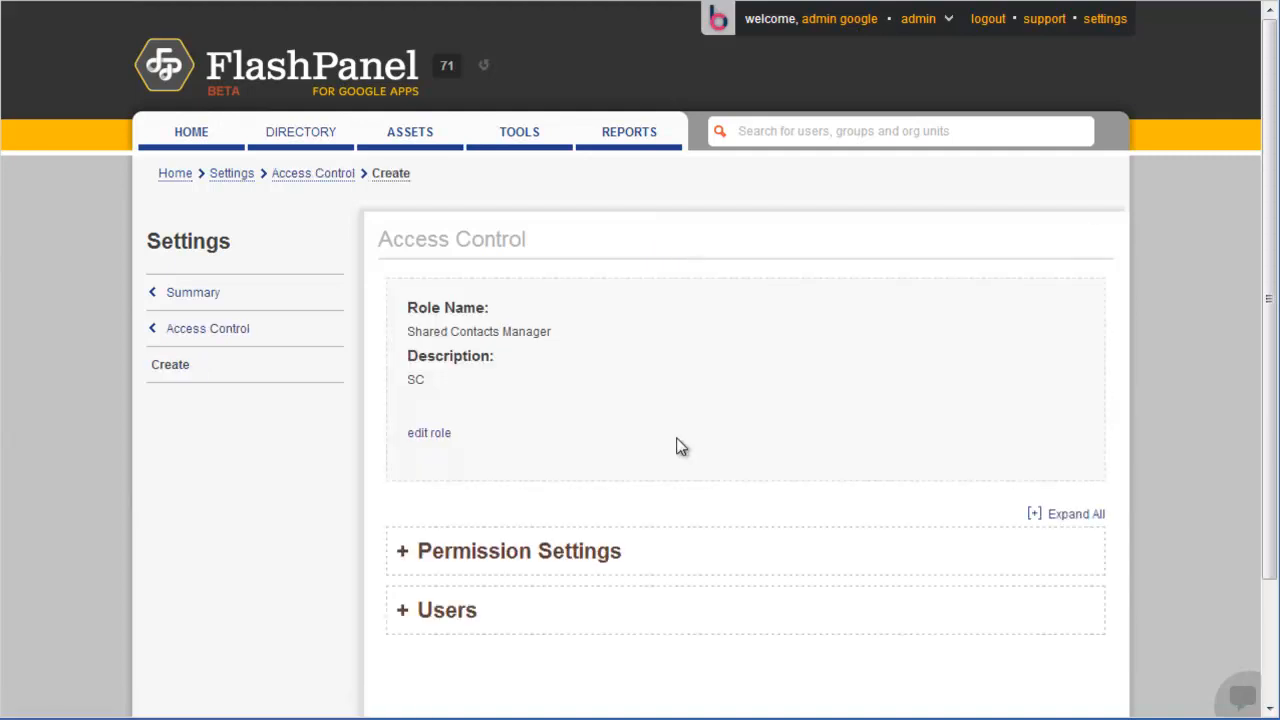
left_click_drag(1268, 123, 1277, 313)
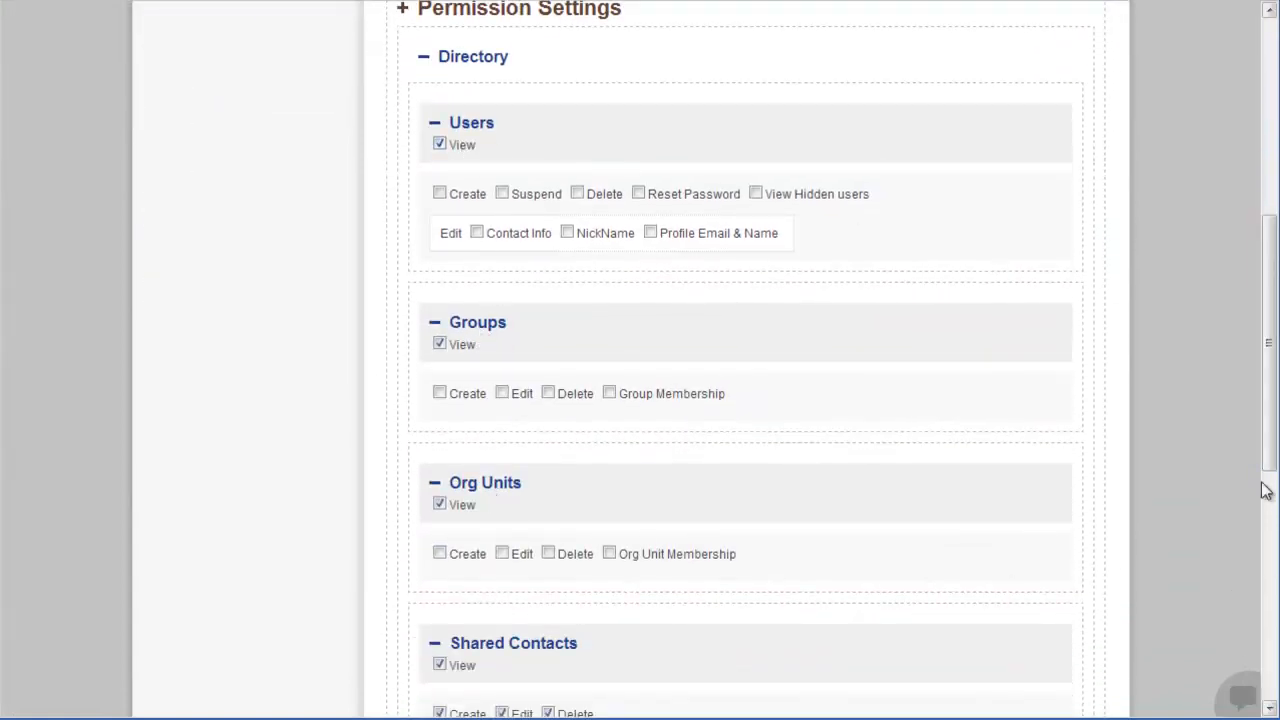
scroll(519, 501, "down", 3)
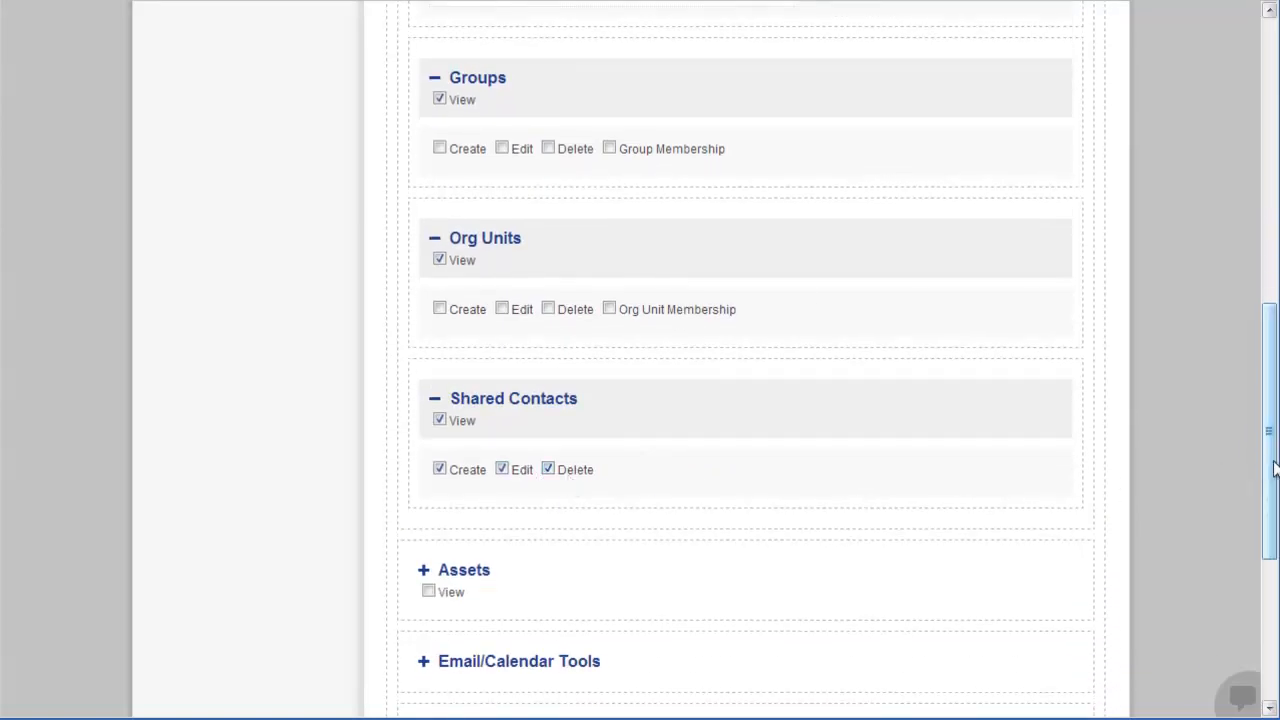
left_click_drag(1272, 466, 1272, 591)
- Review the users assigned to the Shared Contacts Manager role and the roles the admin account can switch to
left_click(470, 542)
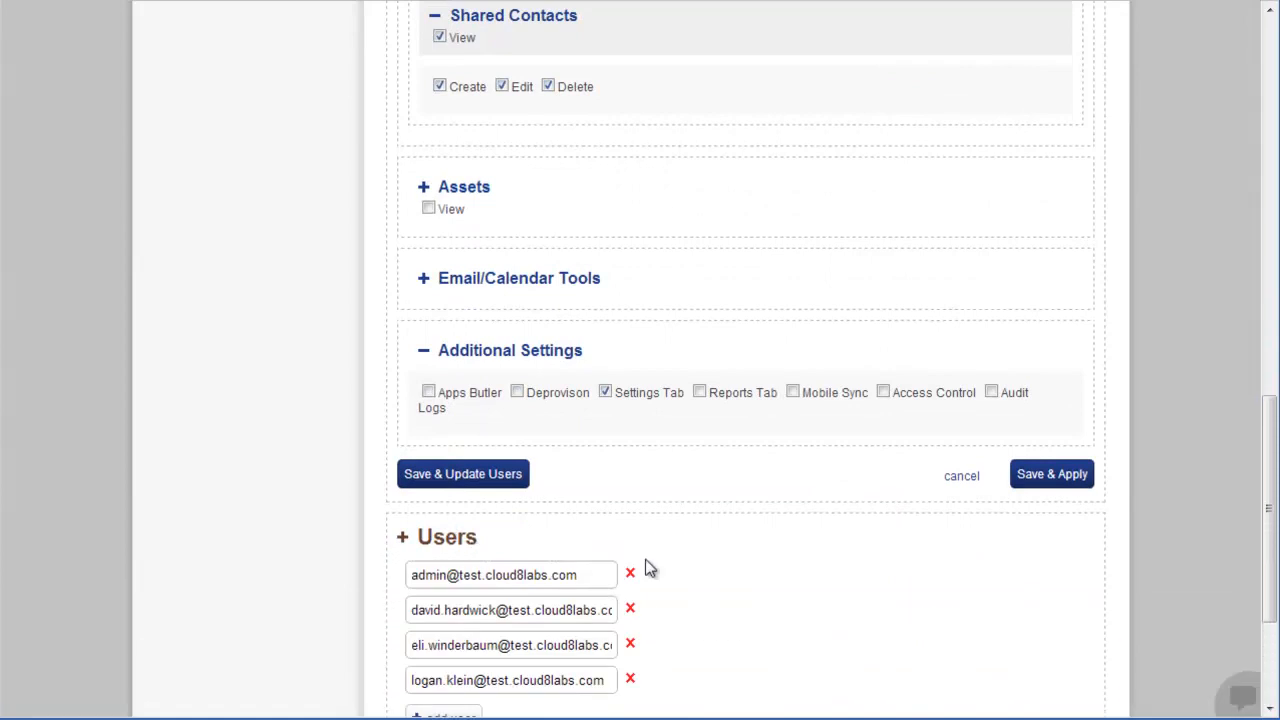
scroll(960, 570, "down", 2)
left_click(1047, 528)
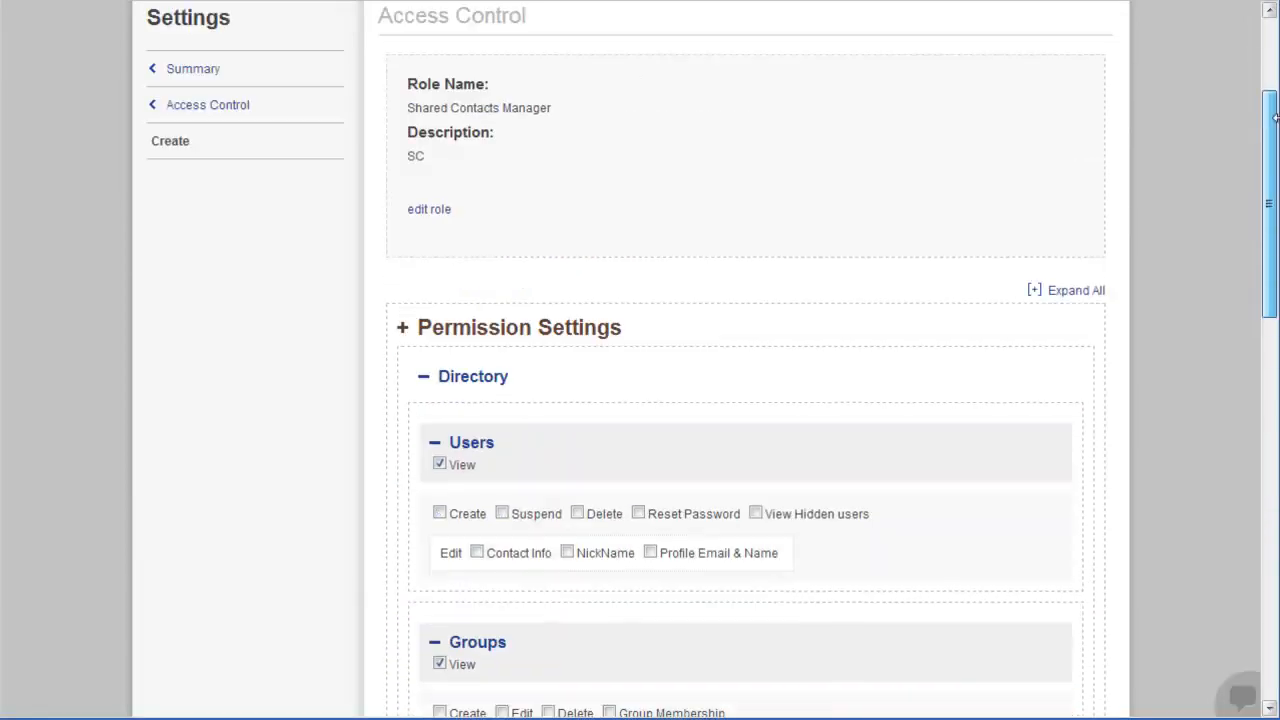
left_click_drag(1274, 118, 1274, 38)
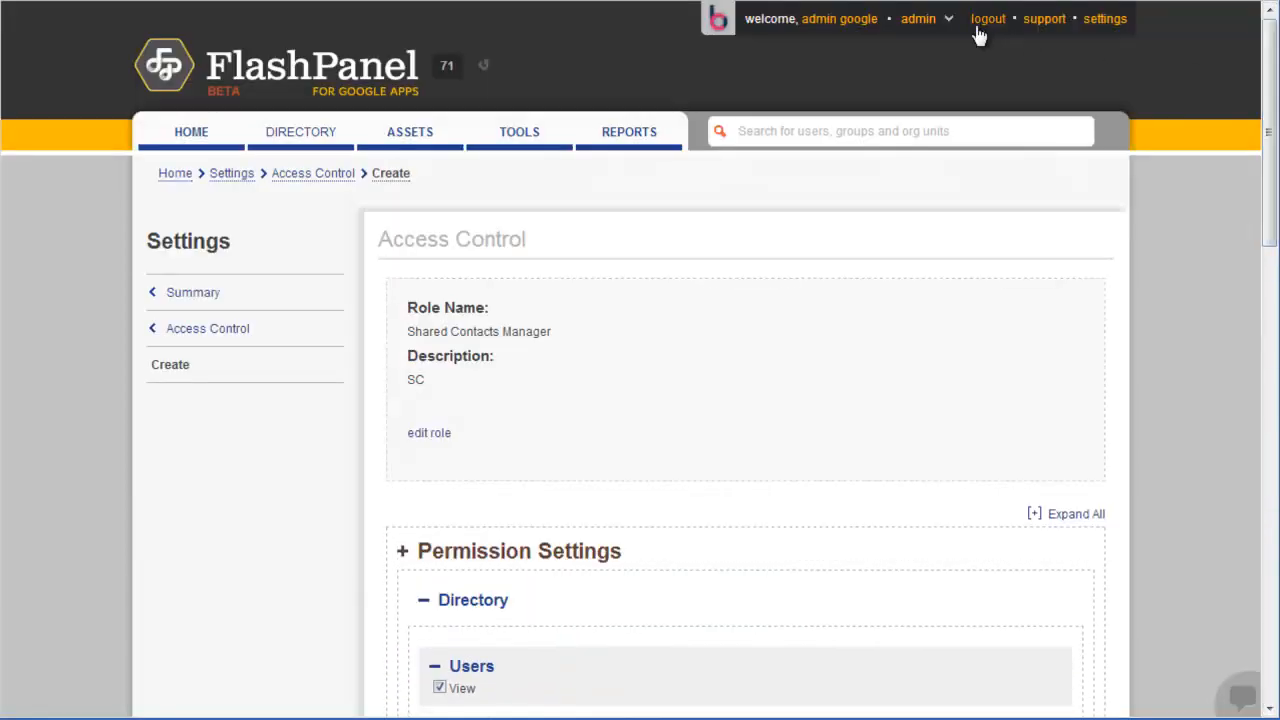
left_click(923, 28)
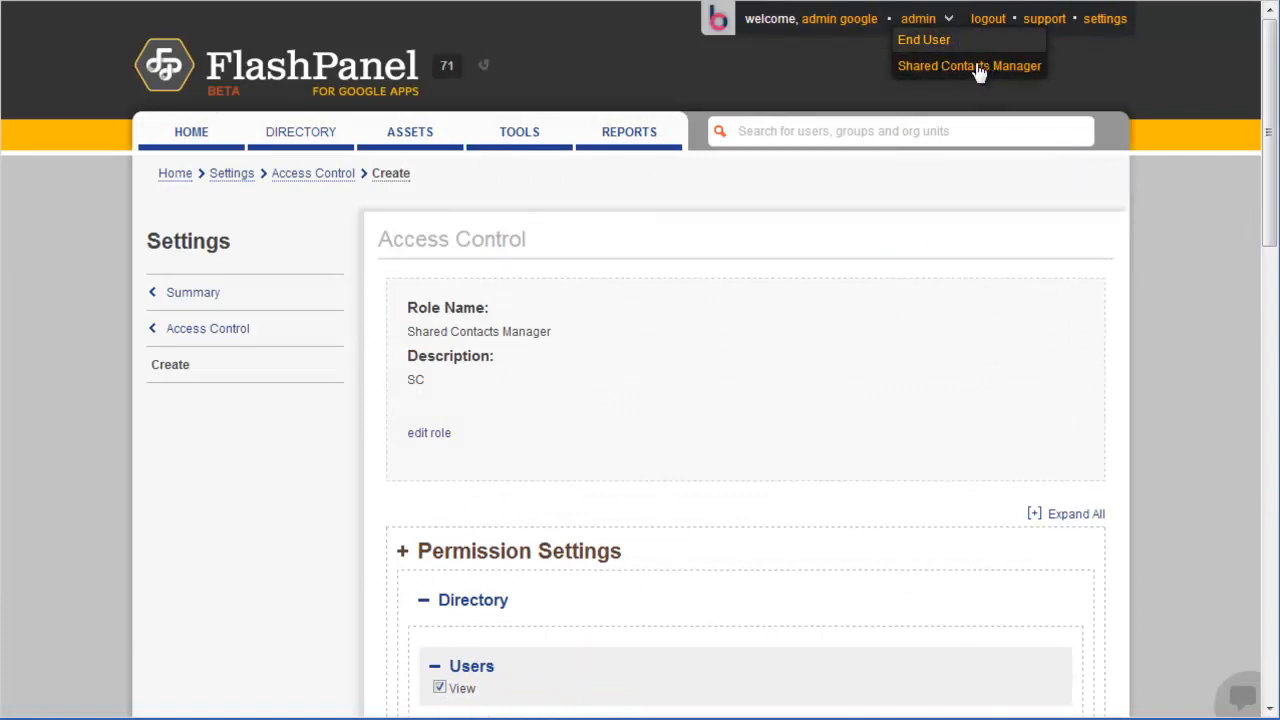
- Open End User Settings and review which profile fields users are allowed to edit
left_click(1106, 19)
scroll(566, 517, "down", 3)
left_click(552, 585)
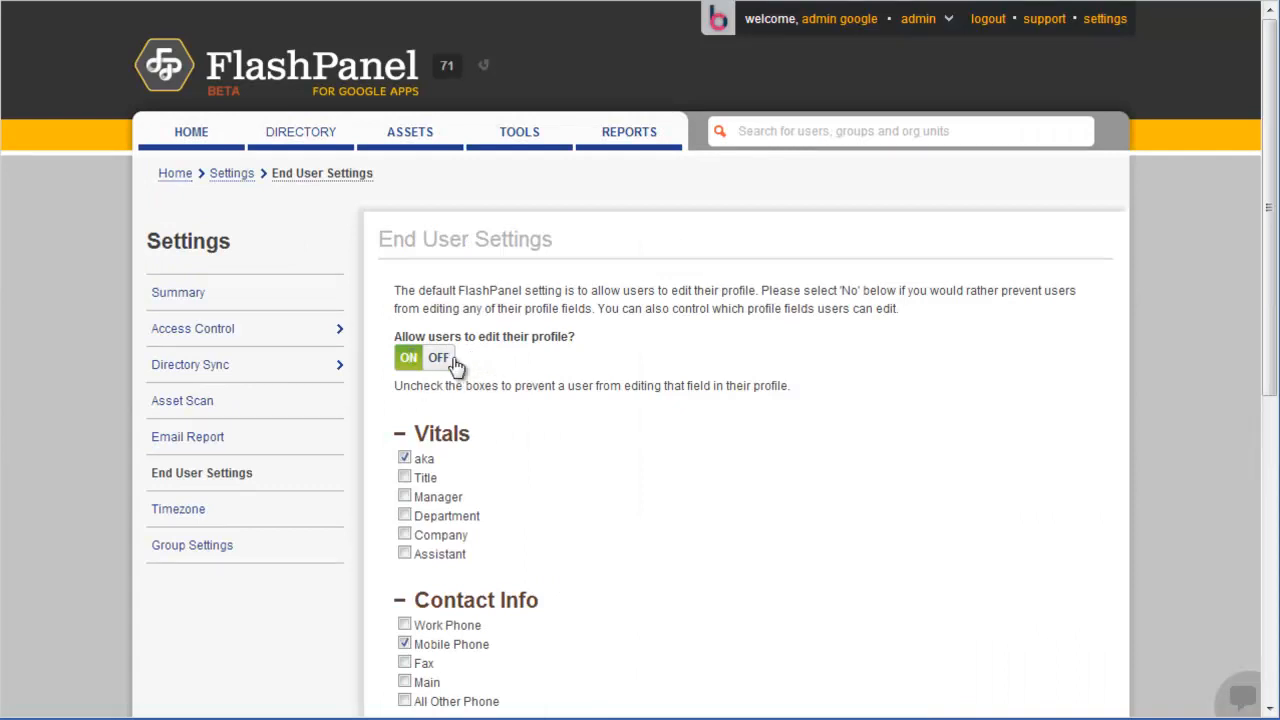
scroll(555, 385, "down", 2)
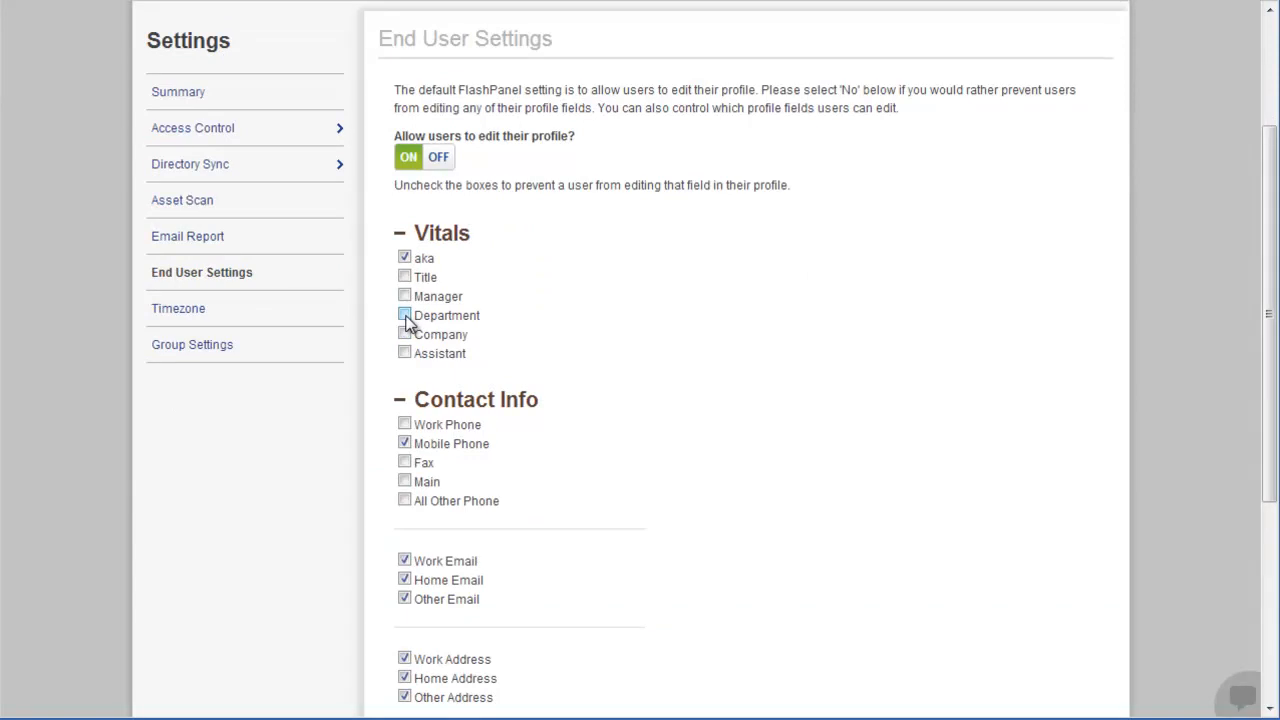
scroll(895, 330, "up", 2)
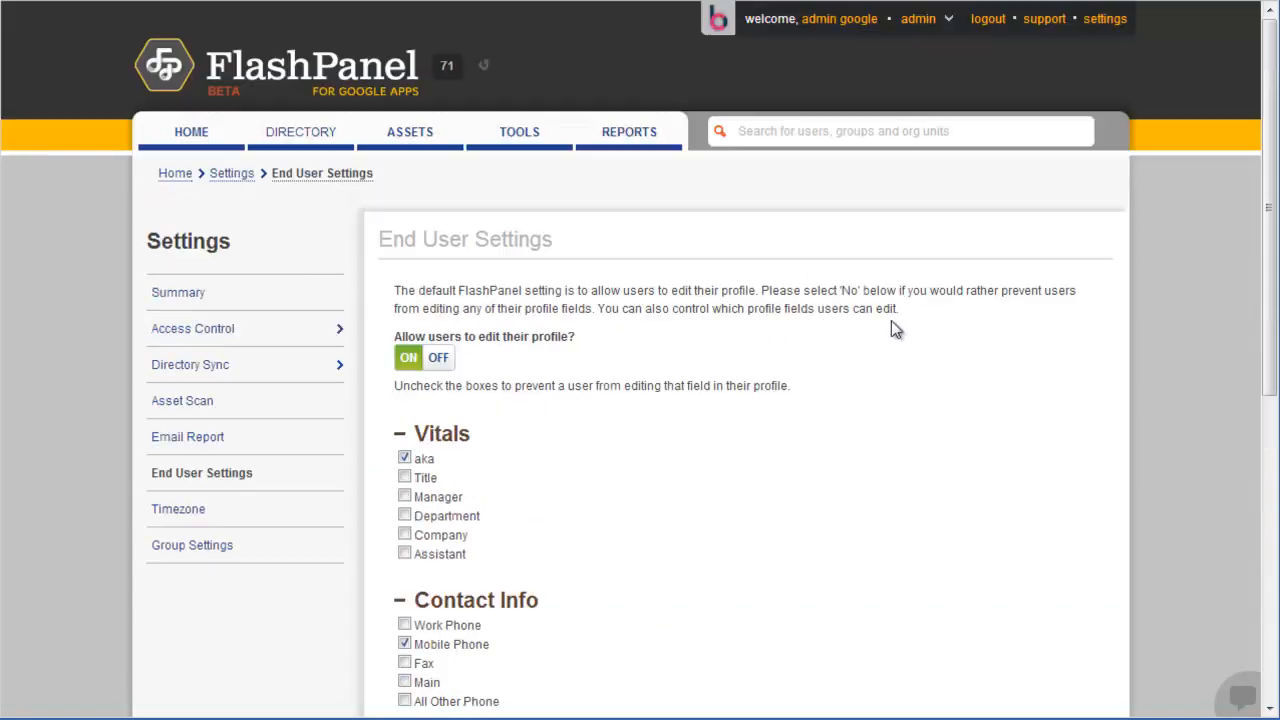
- Switch to the End User role and open the profile's contact information for editing
left_click(933, 30)
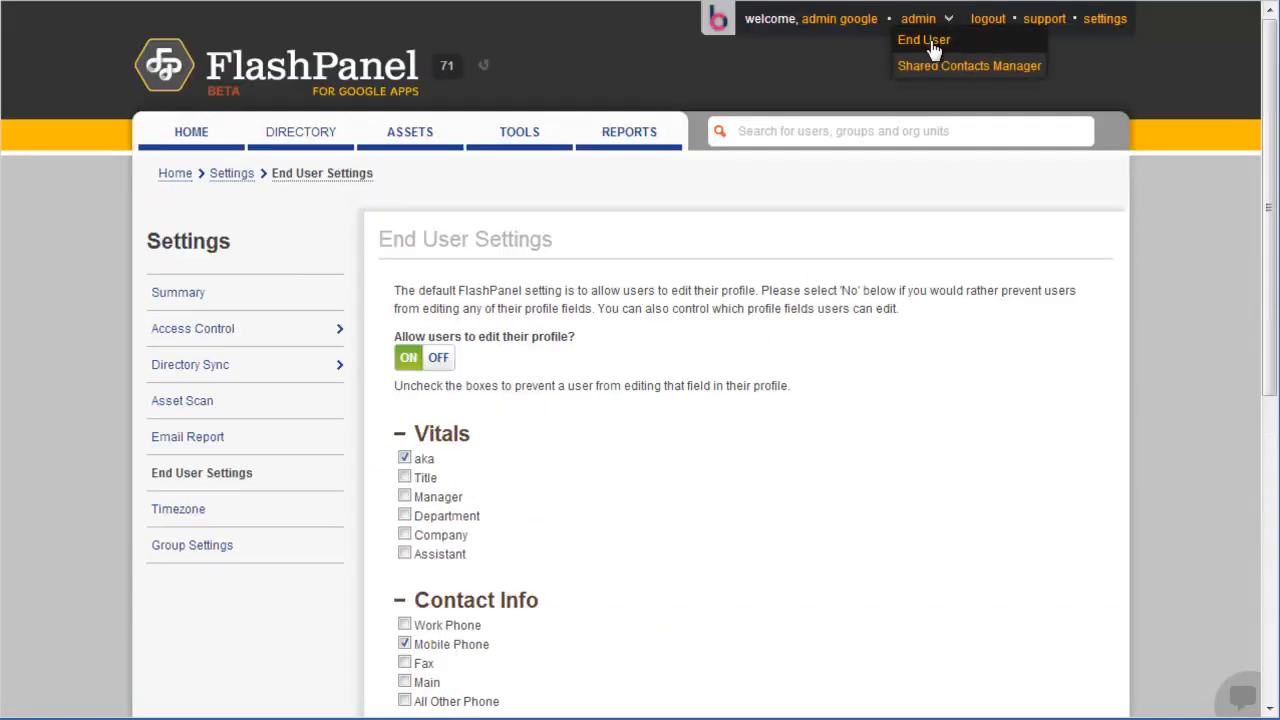
left_click(930, 42)
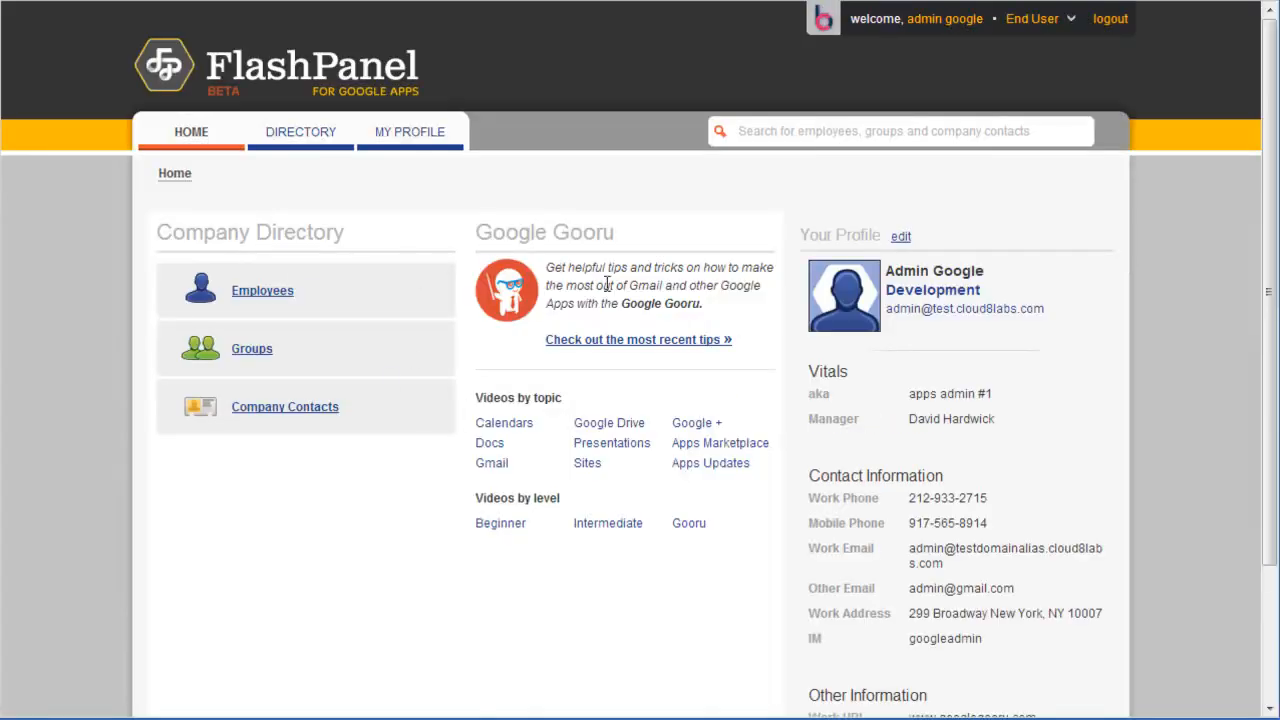
left_click(901, 238)
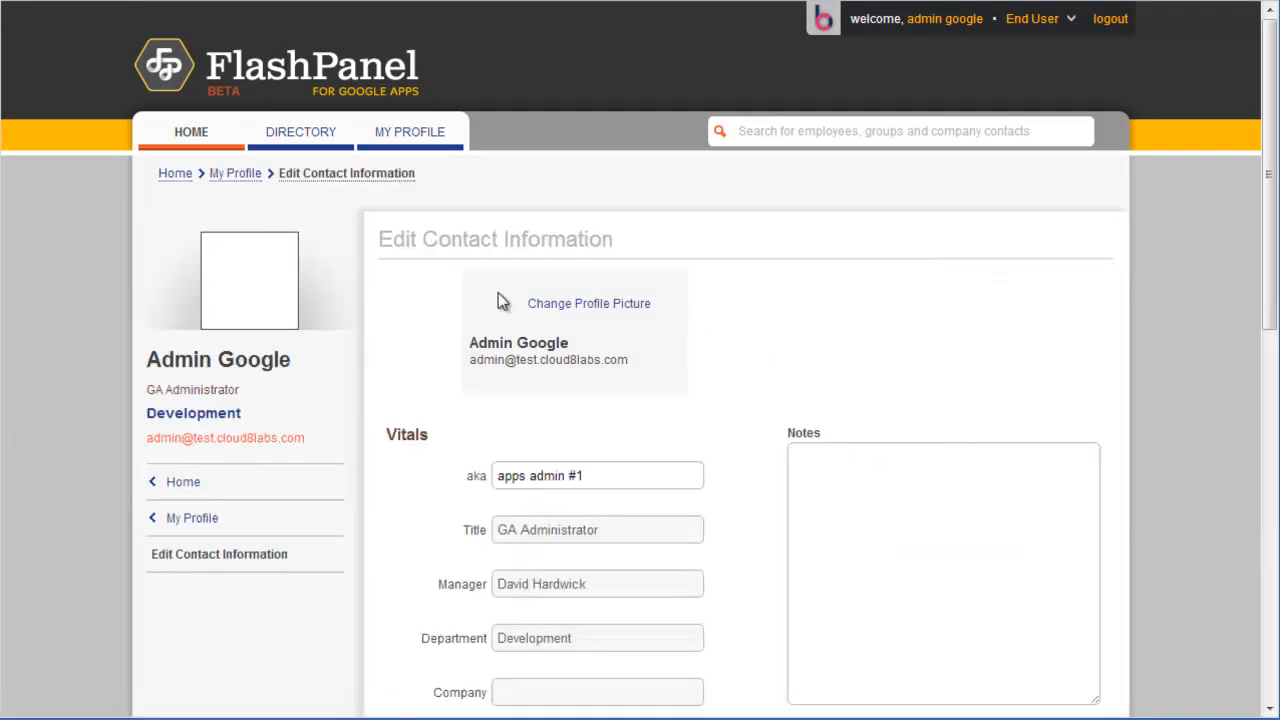
scroll(590, 468, "down", 2)
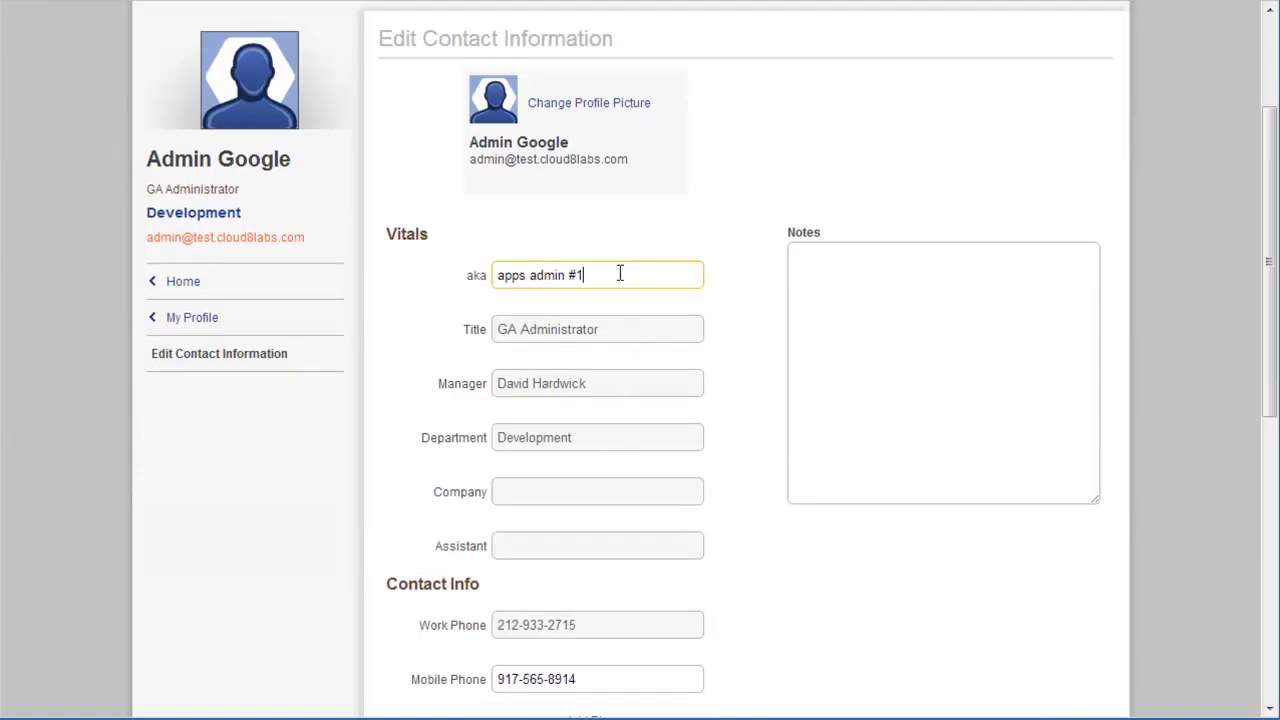
- Browse the End User directory's Employees, Groups and Company Contacts lists
scroll(620, 274, "up", 2)
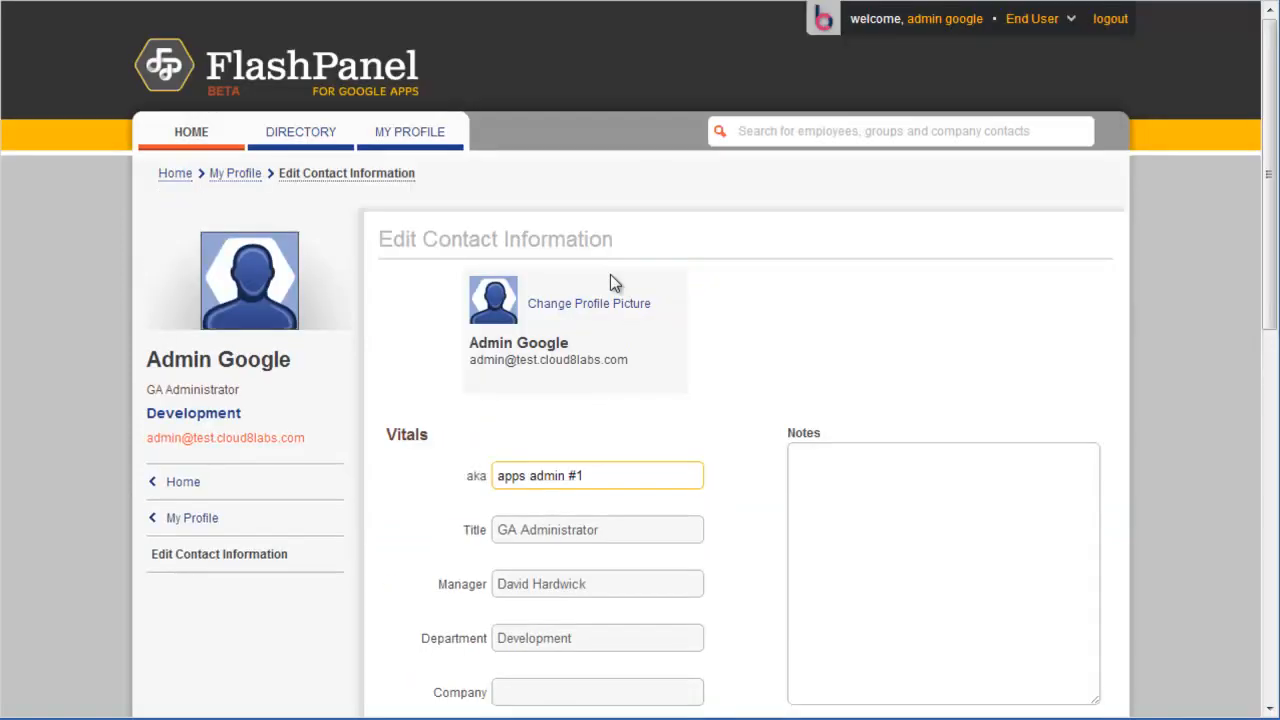
left_click(310, 150)
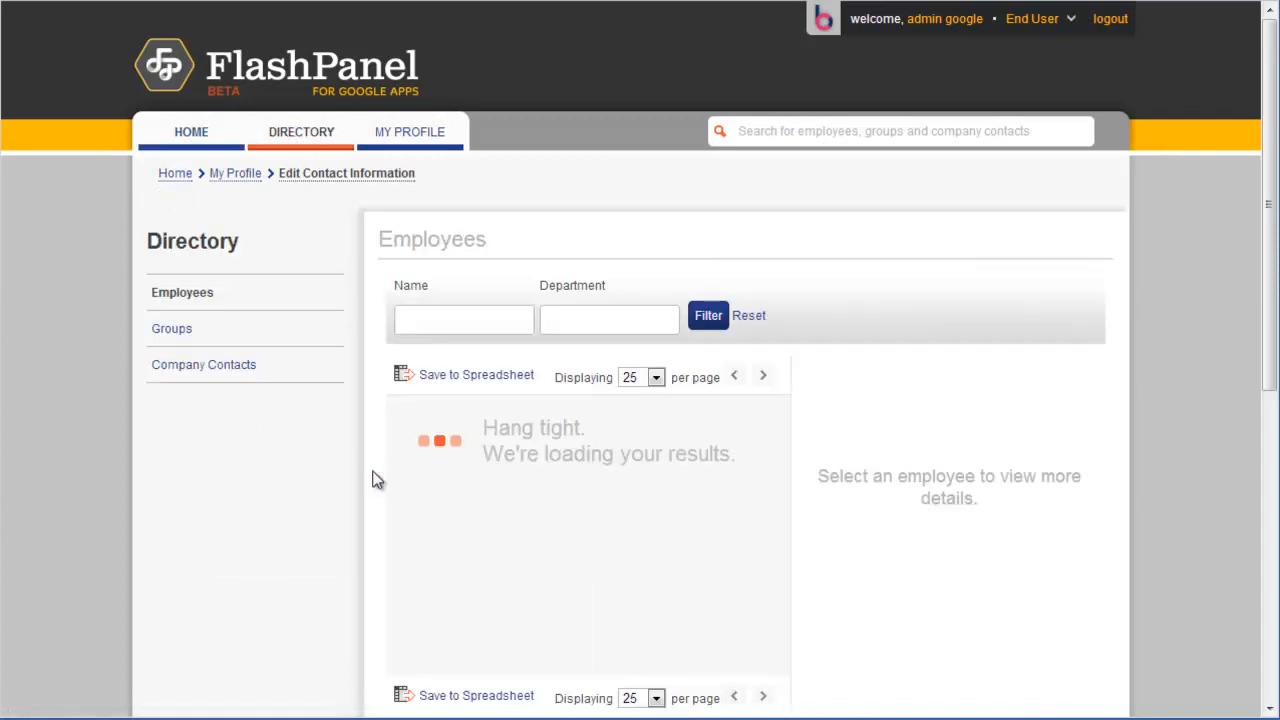
left_click(183, 328)
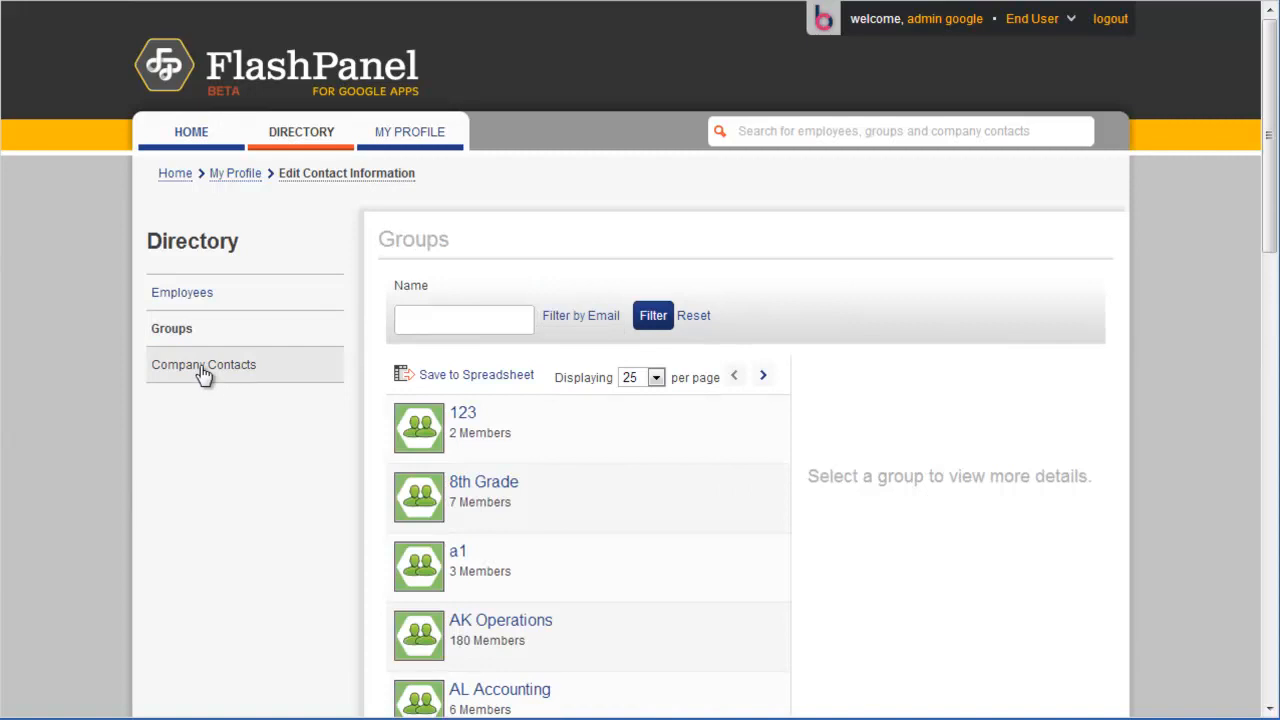
left_click(204, 372)
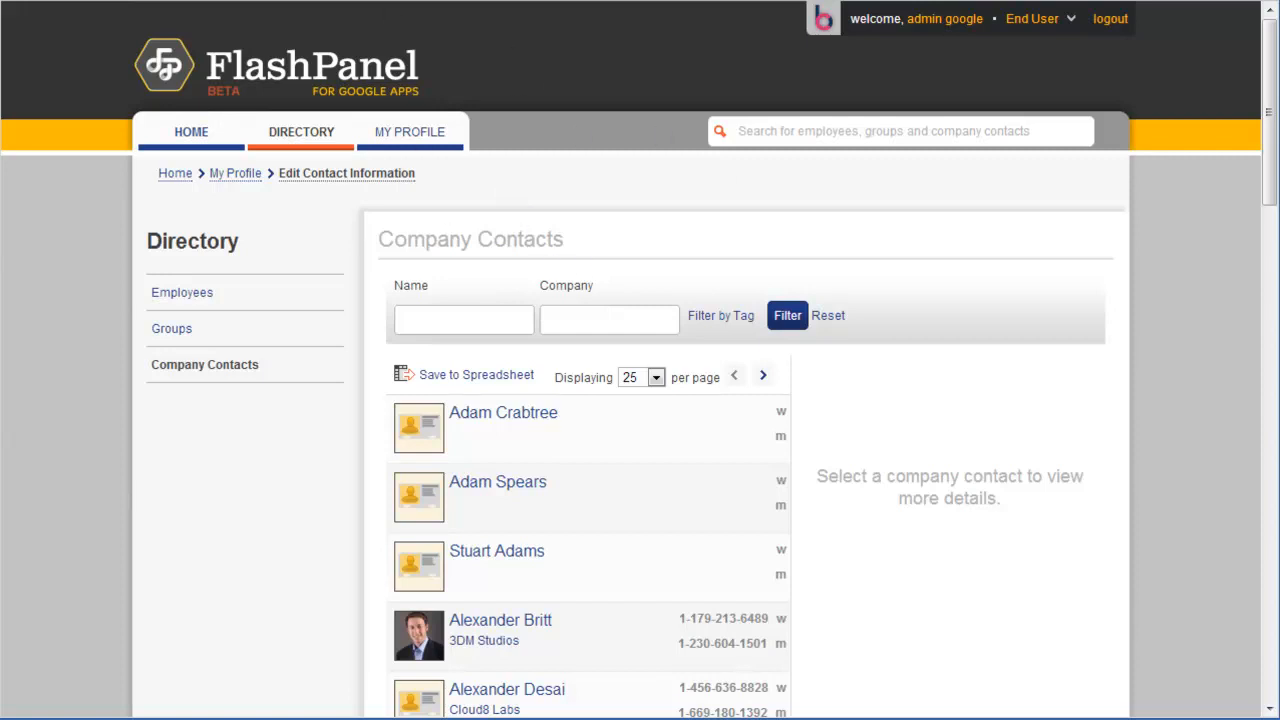
- Switch back to the admin role and review the Settings summary
left_click(1034, 22)
left_click(1030, 44)
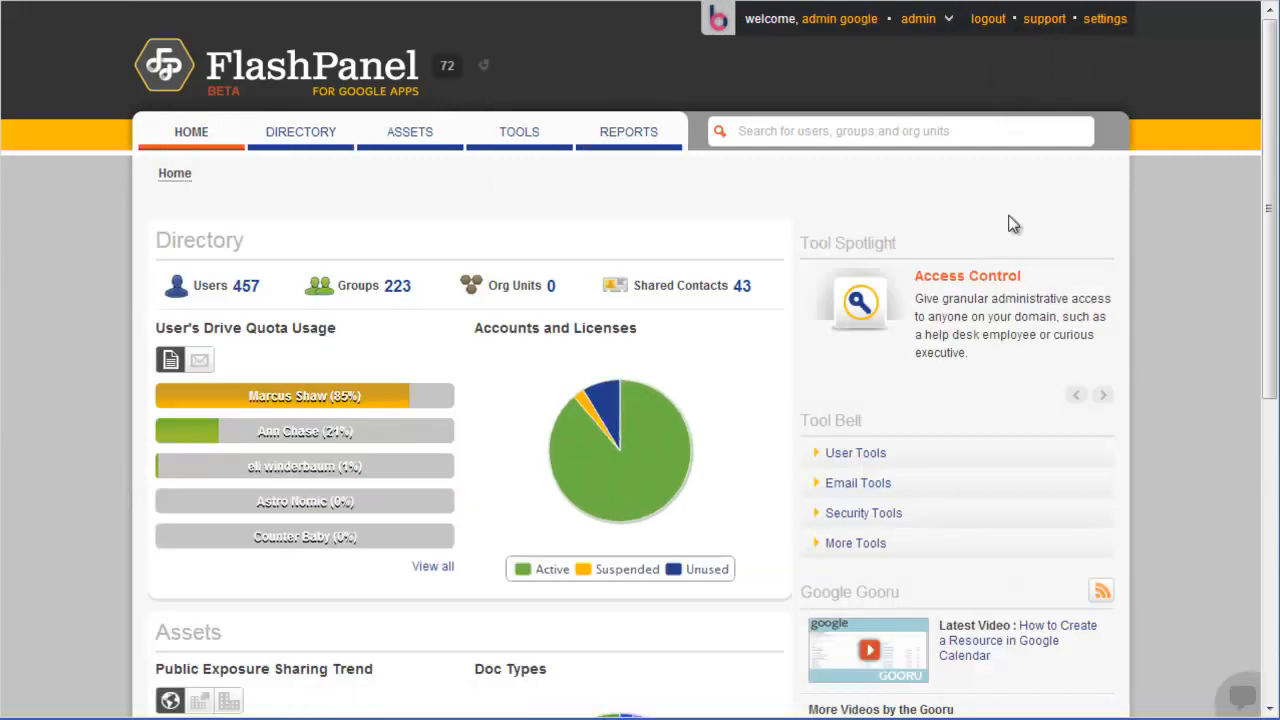
left_click(1102, 19)
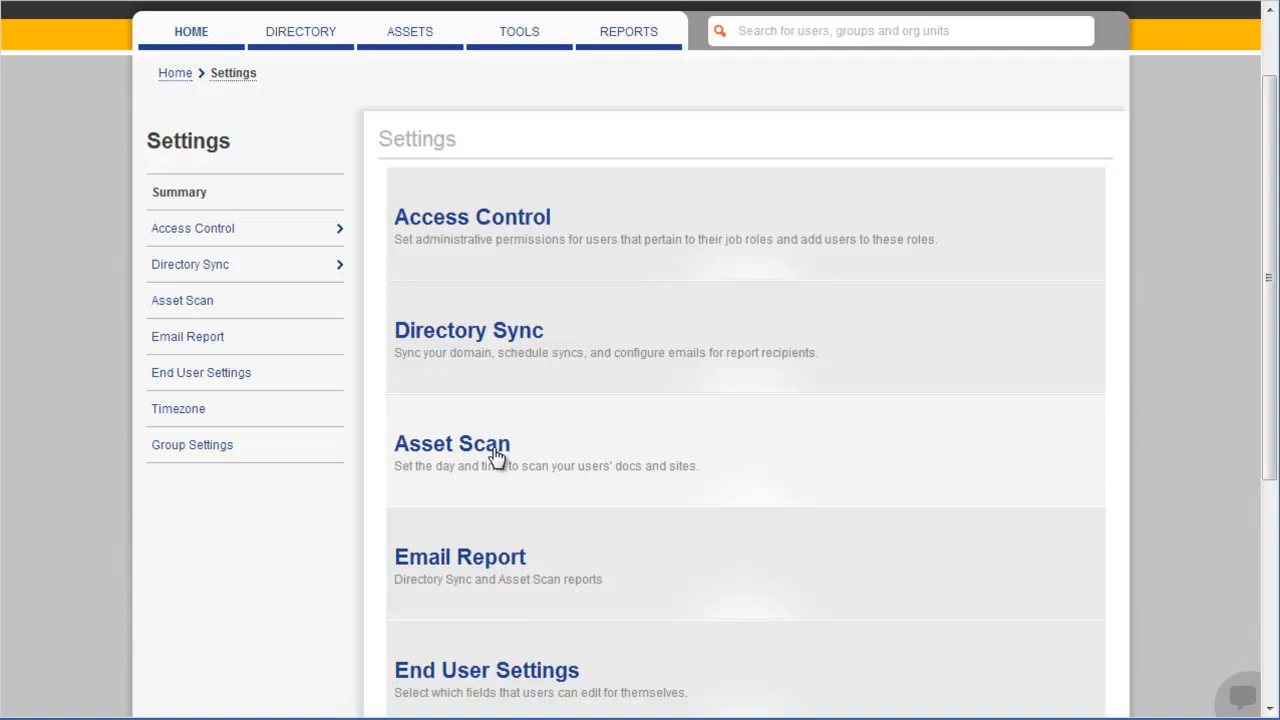
scroll(497, 455, "down", 1)
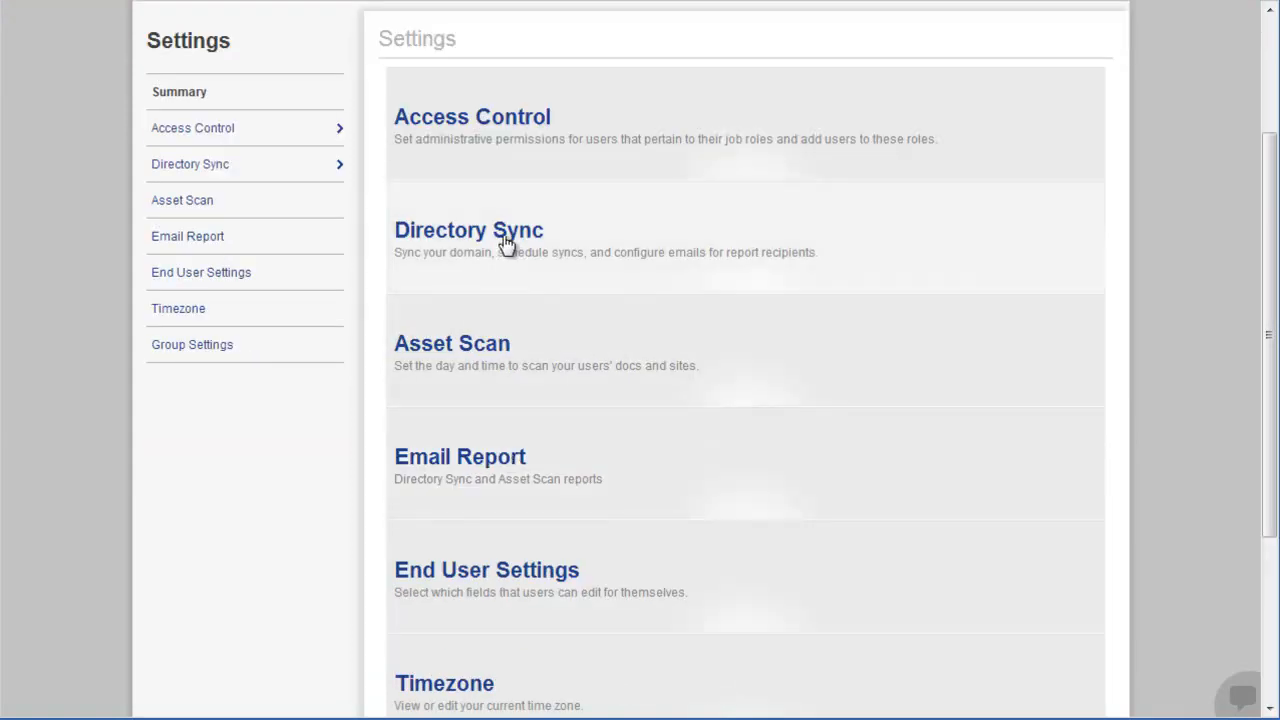
- Review the Directory Sync settings and the weekday options of its sync schedule, leaving the schedule without saving
left_click(507, 244)
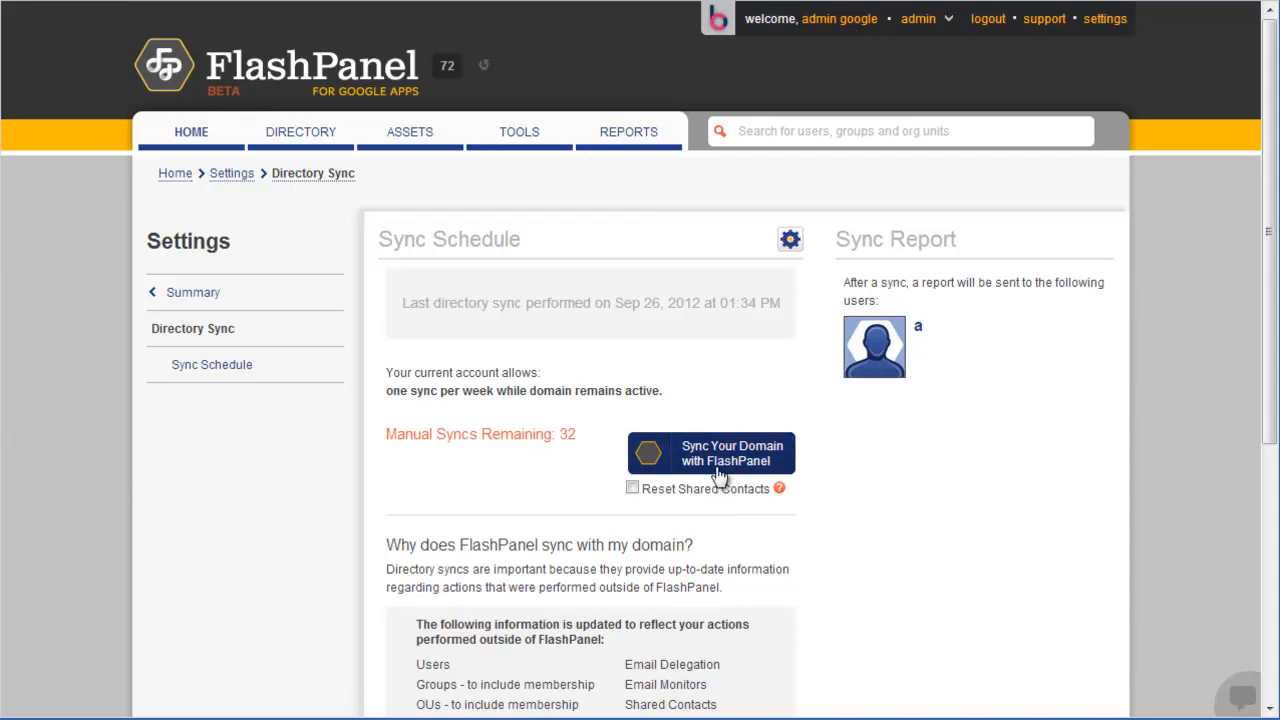
left_click(224, 370)
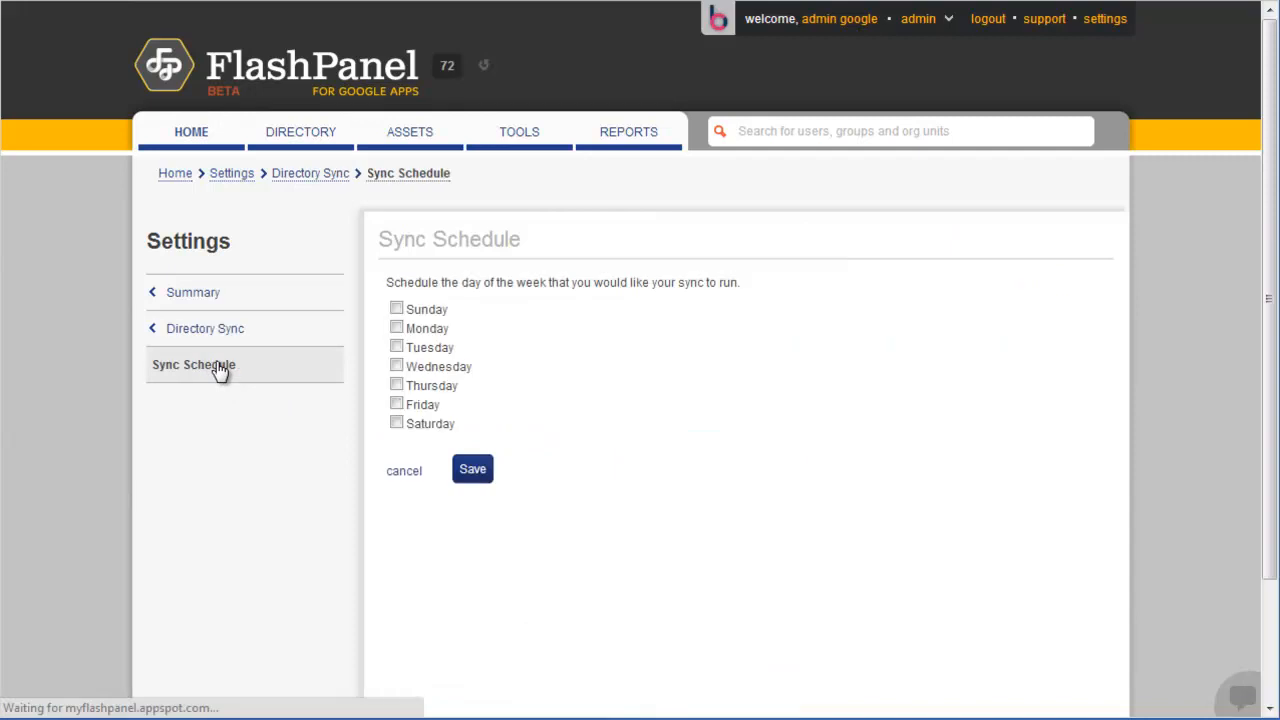
left_click(404, 472)
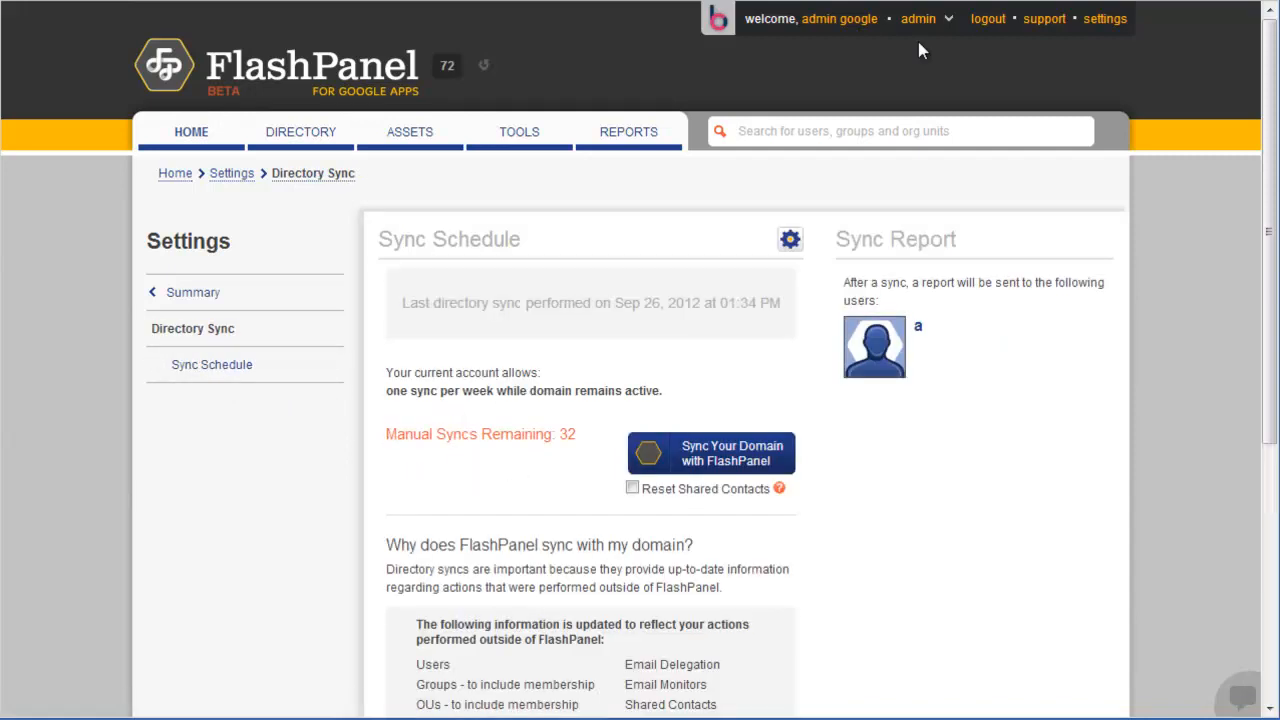
- Open the BetterCloud Support site from the admin account
left_click(1043, 28)
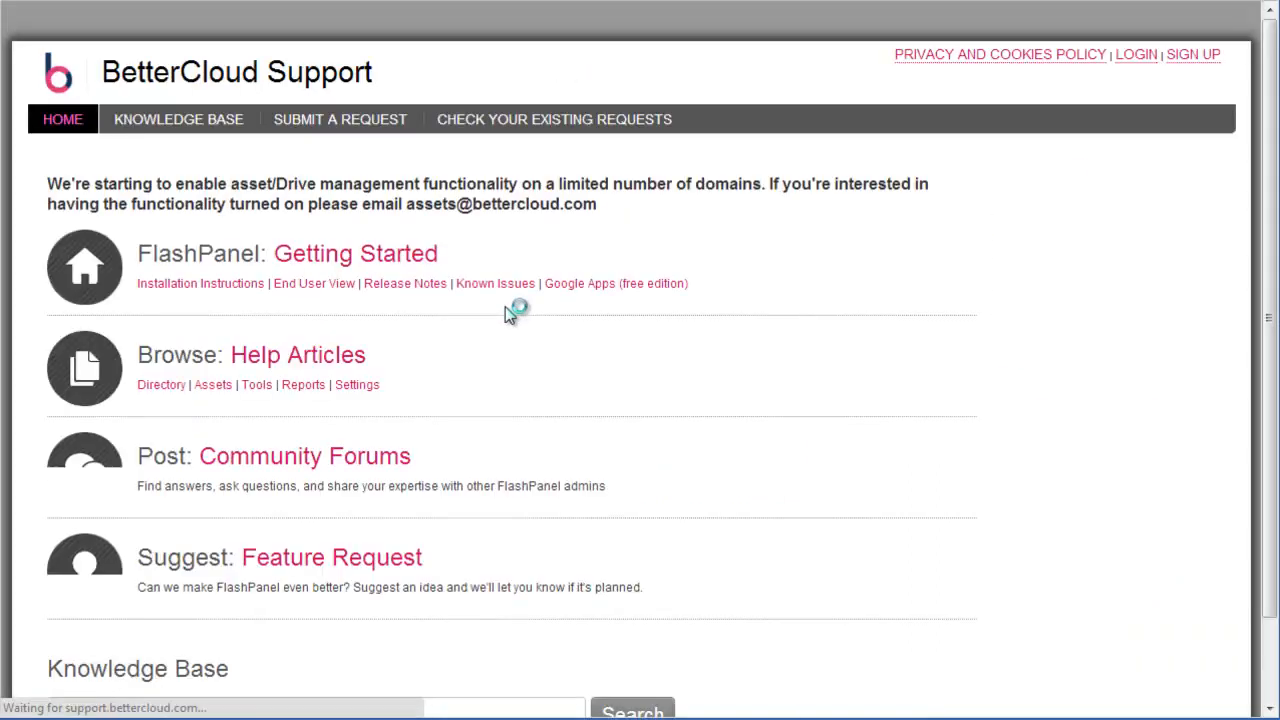